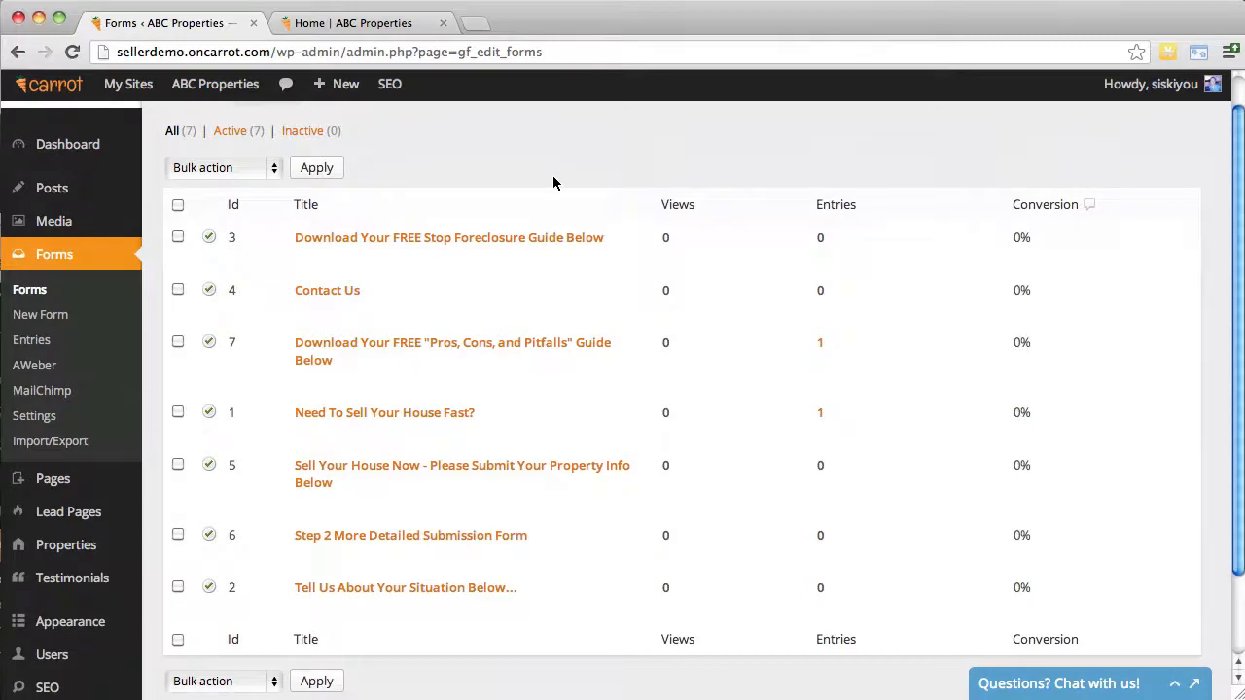
Step: Start creating a new form from the site's forms list
scroll(553, 176, up, 2)
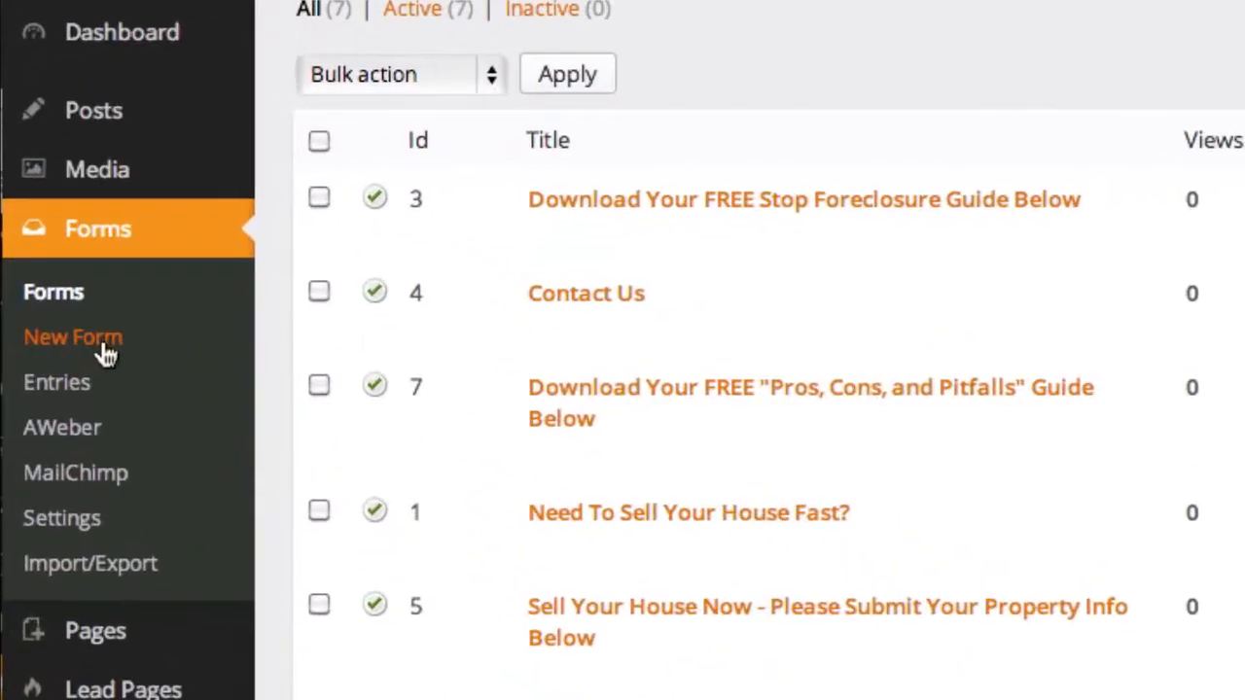
click(53, 353)
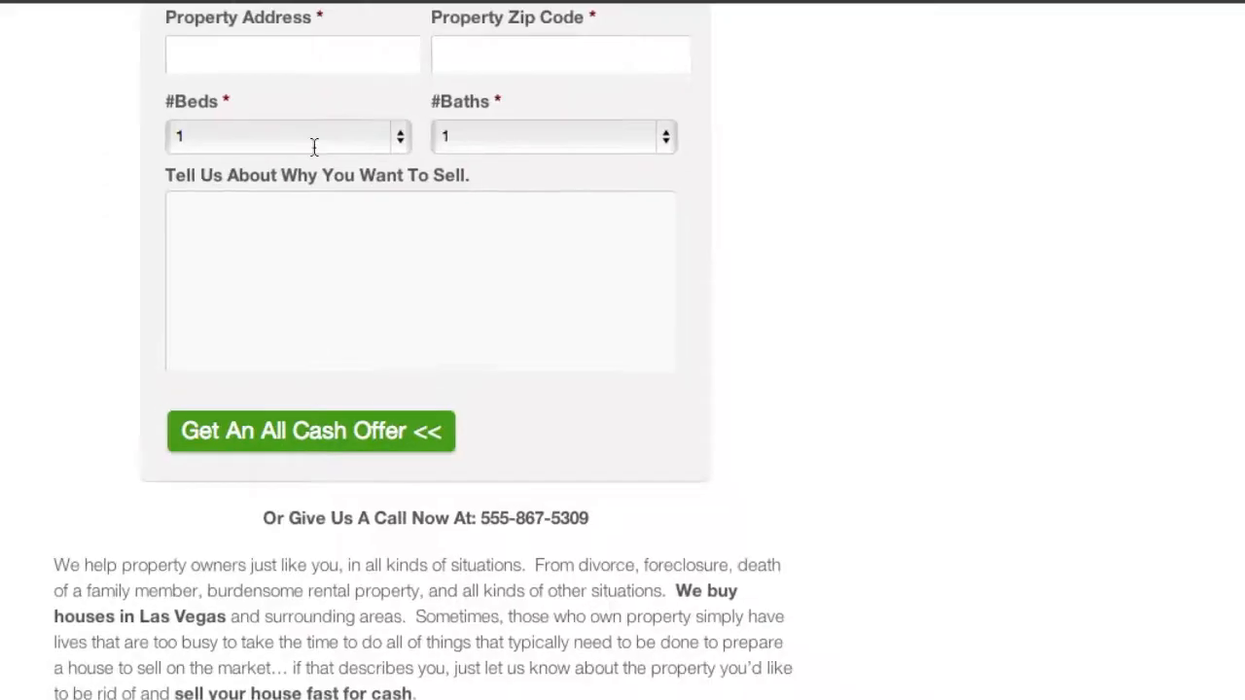
Step: Examine the title and description of the "Need To Sell Your House Fast?" form on the site's home page
scroll(137, 412, up, 5)
scroll(137, 412, up, 10)
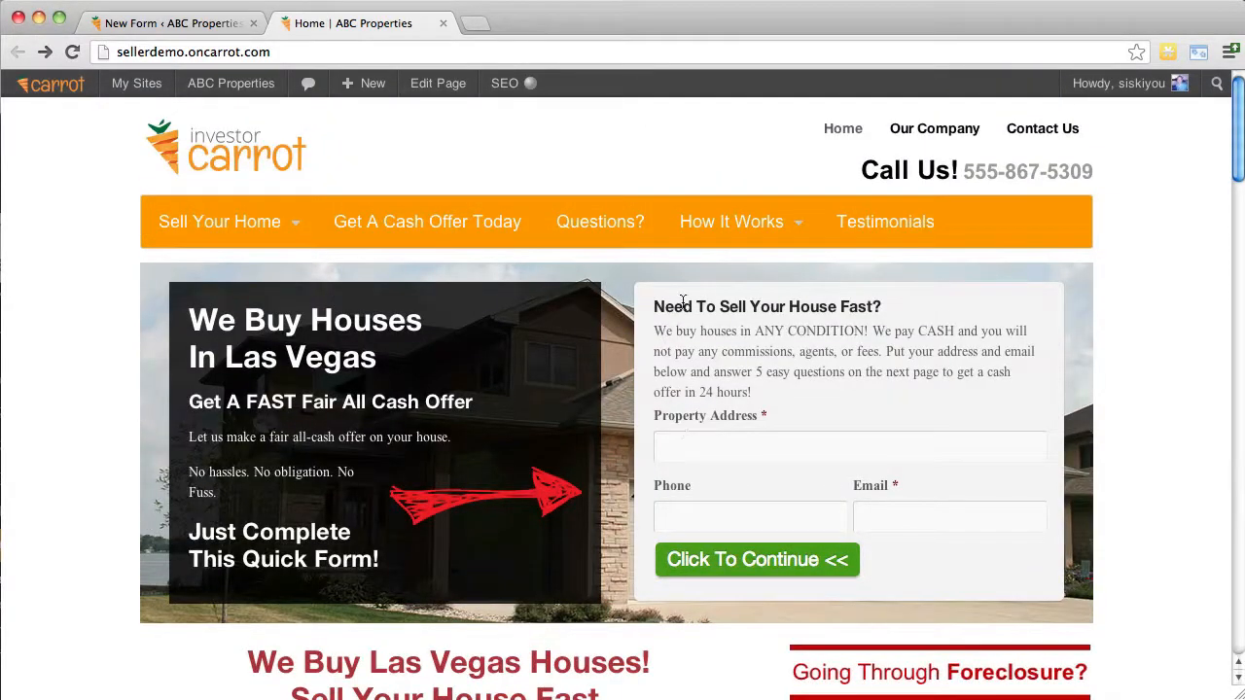
drag(654, 308, 769, 403)
click(690, 328)
drag(654, 308, 885, 316)
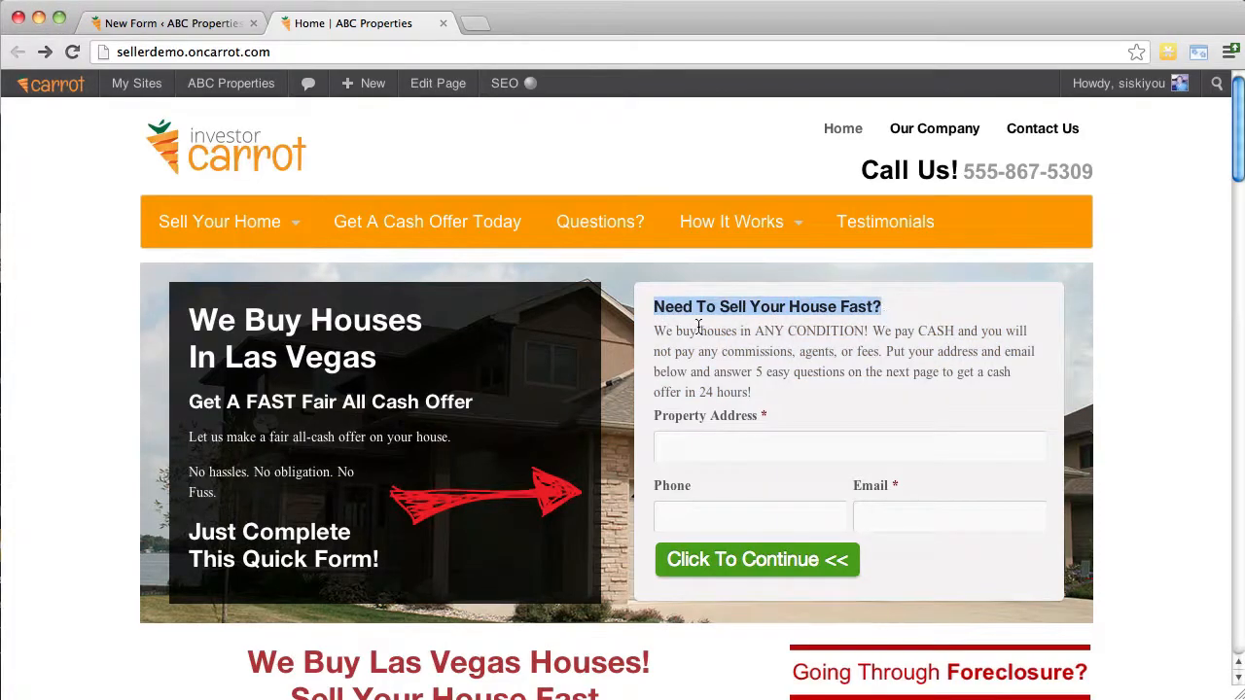
drag(658, 330, 754, 394)
click(758, 397)
Step: Examine the title and description of the "Sell Your House Now" form further down the home page
scroll(767, 399, down, 10)
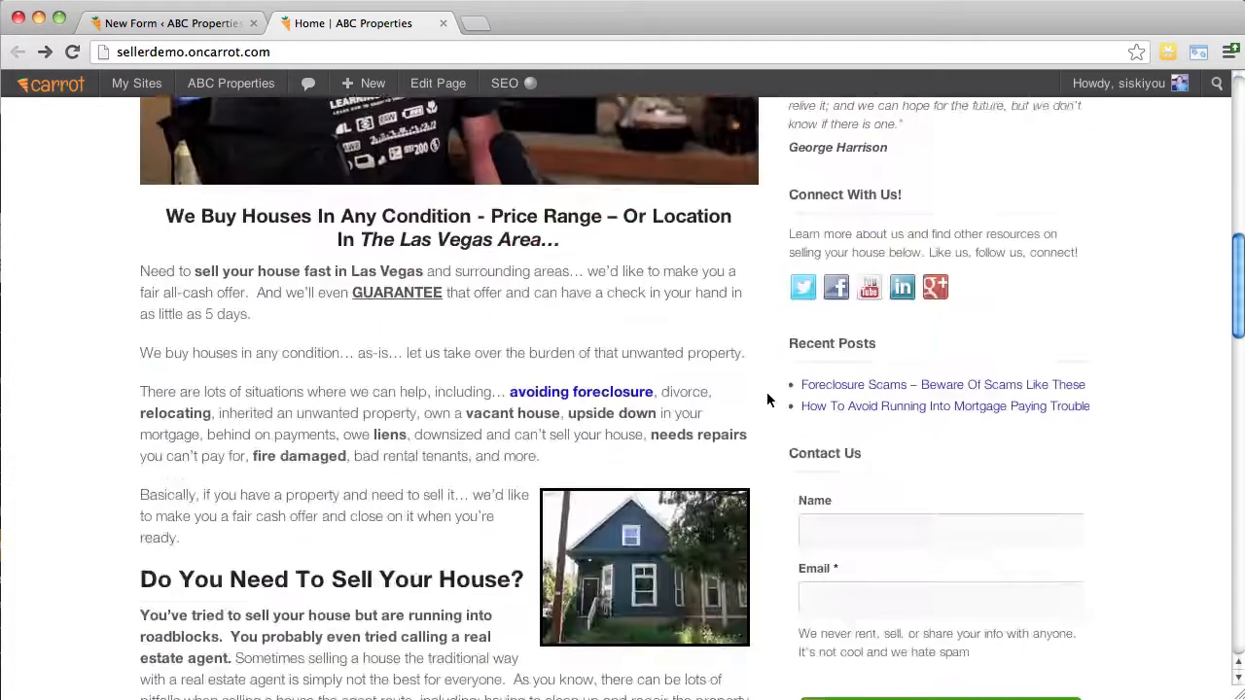
scroll(766, 397, down, 6)
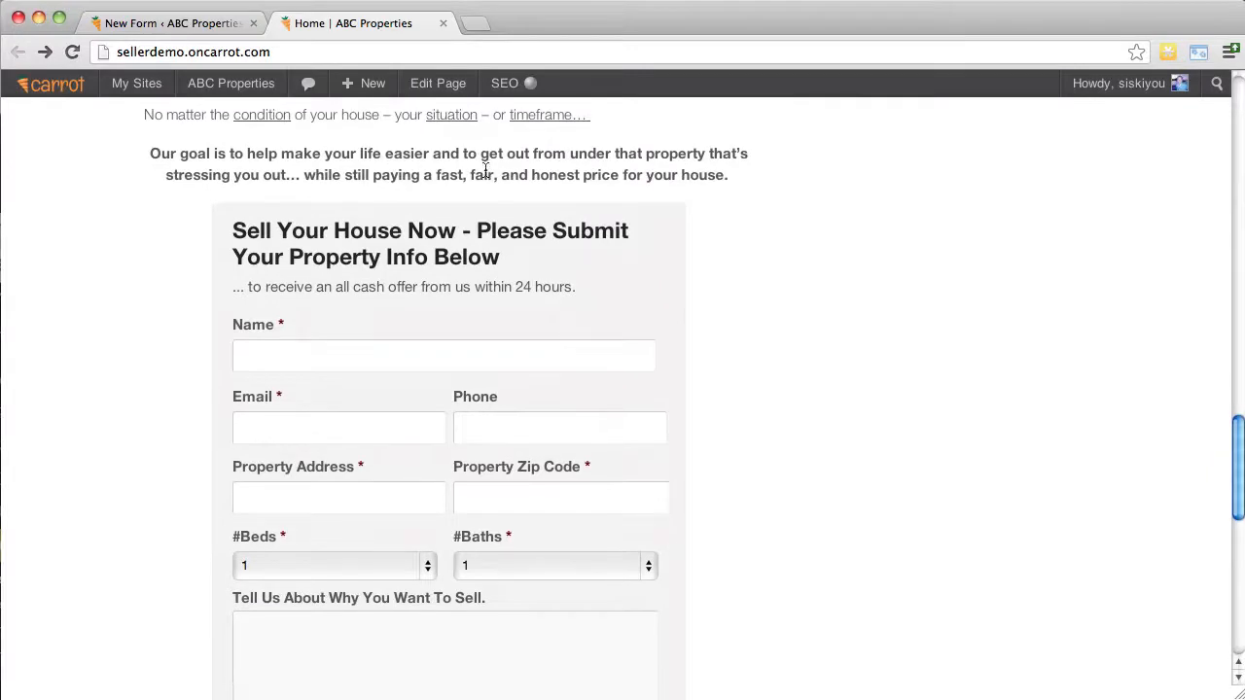
drag(237, 229, 511, 258)
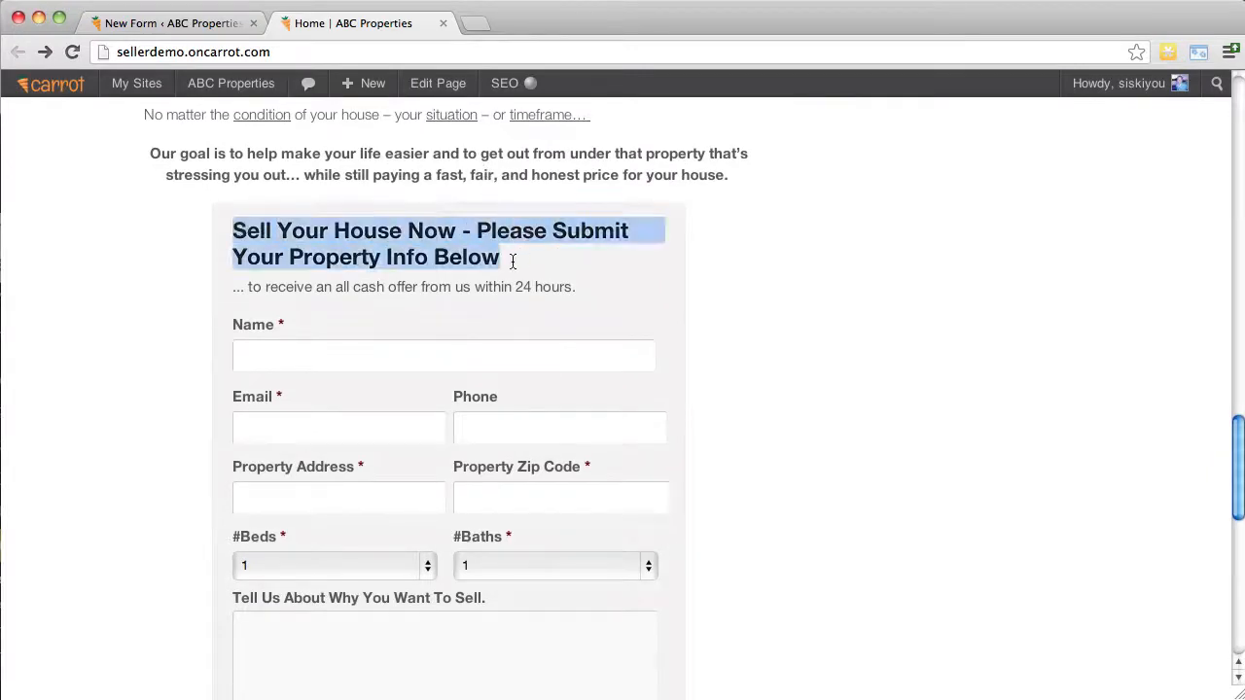
click(530, 295)
drag(233, 229, 508, 249)
drag(234, 286, 584, 283)
click(314, 195)
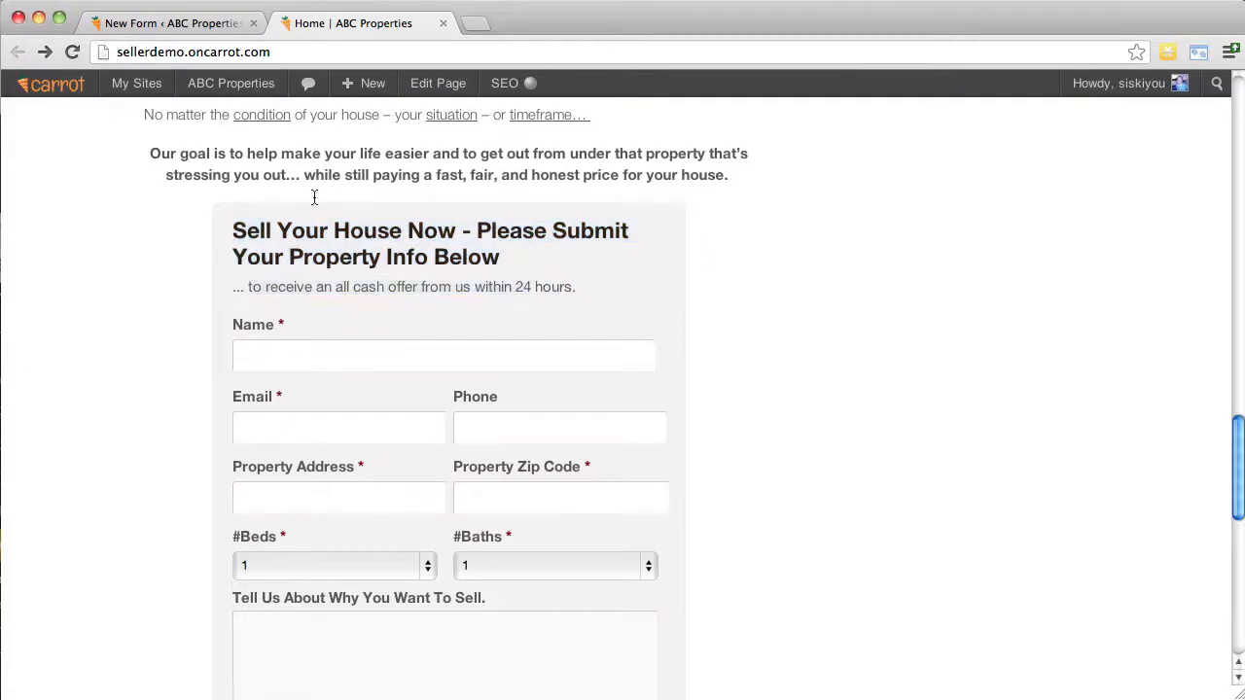
Step: Return to the new form dialog and title the form "Earn Extra Income By Becoming A BirdDog"
click(168, 22)
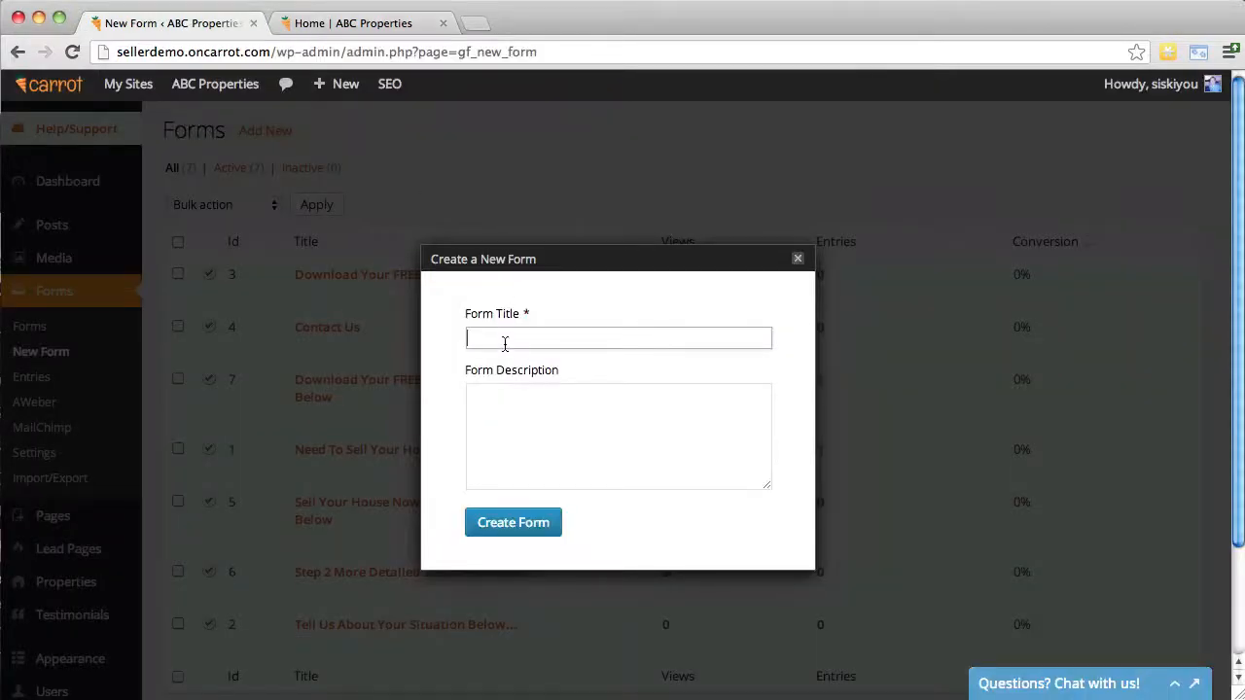
click(528, 410)
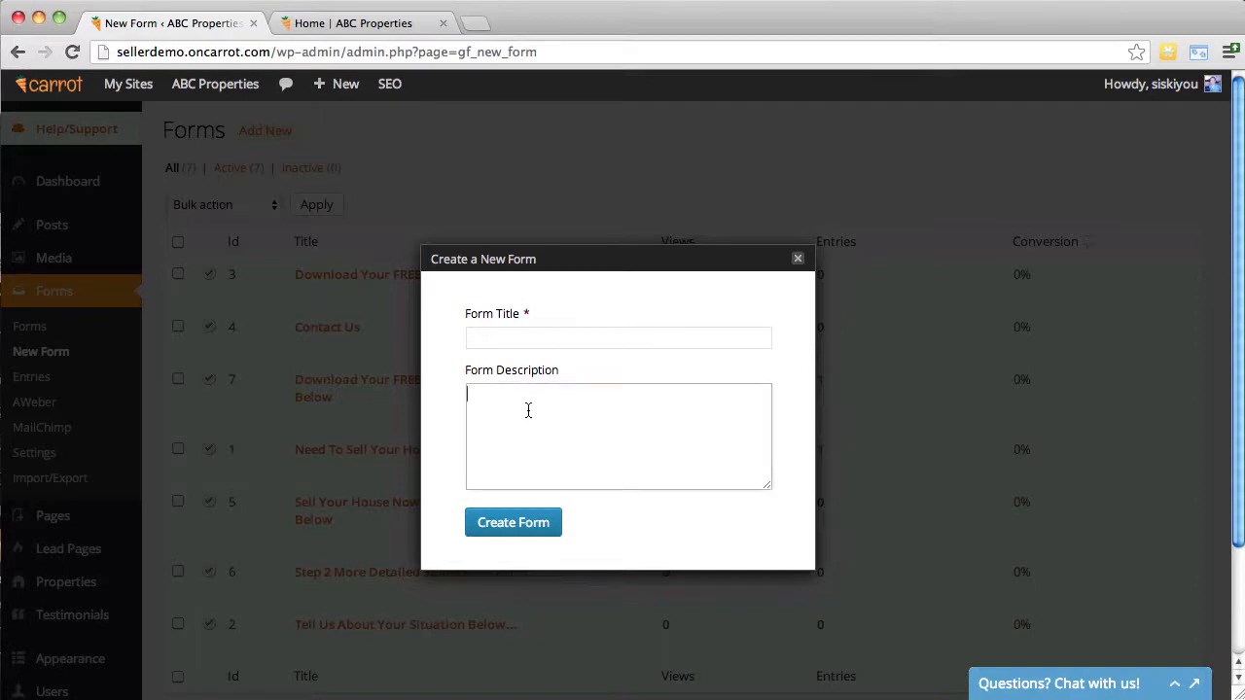
click(523, 334)
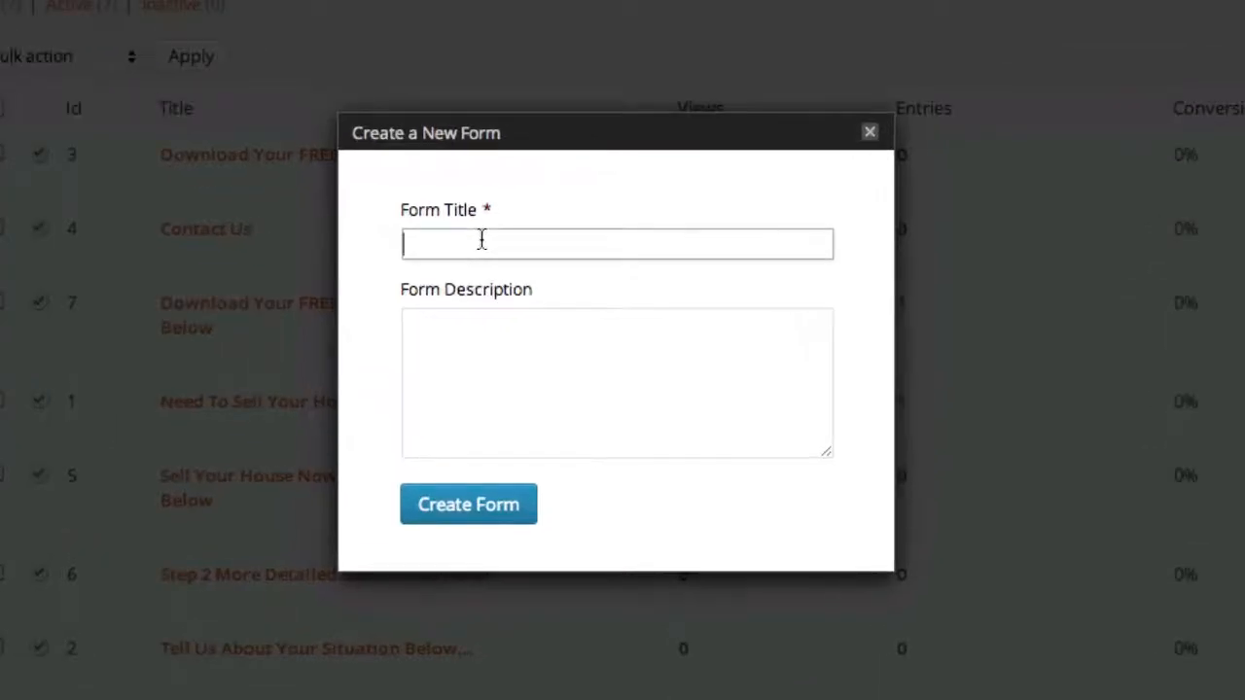
text(Earn Extra In)
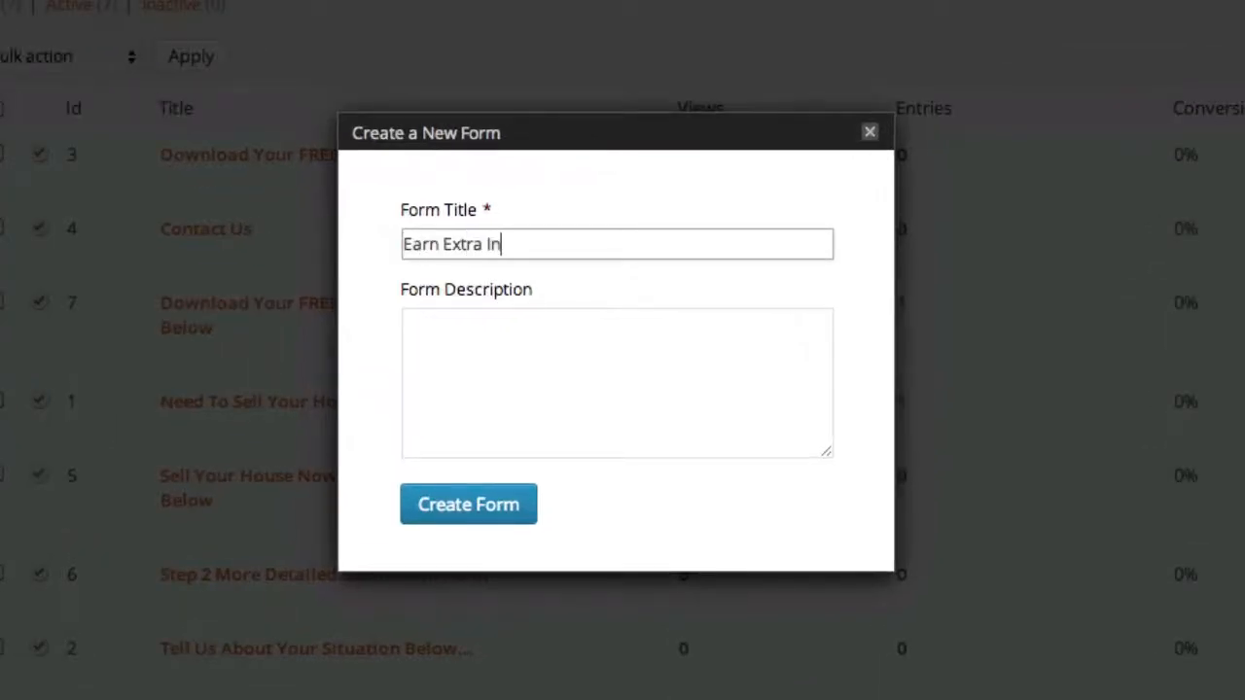
text(come By Be)
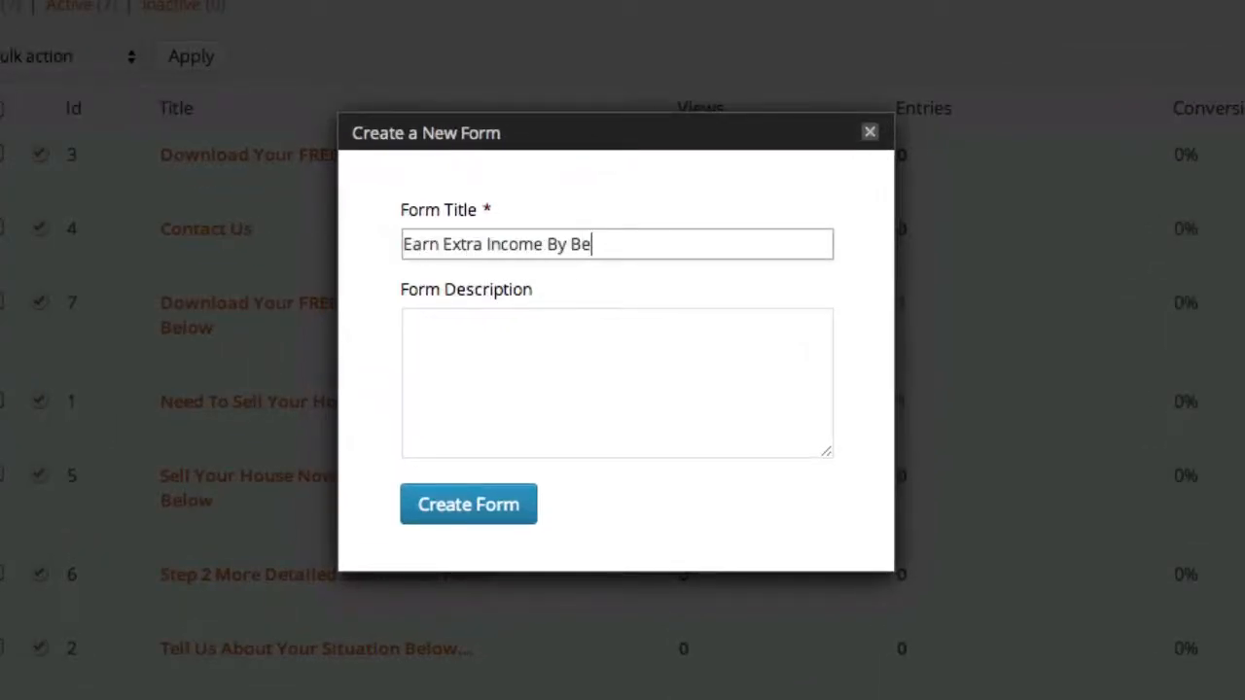
text(coming A )
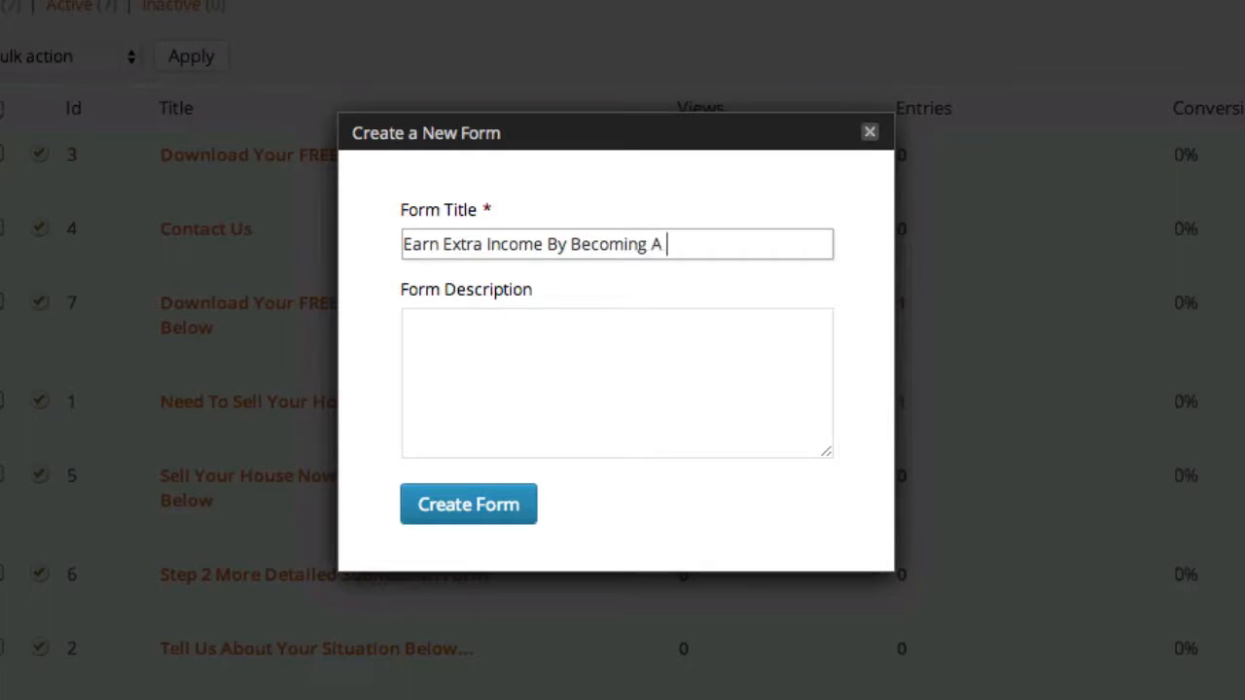
text(BirdDog)
key(Tab)
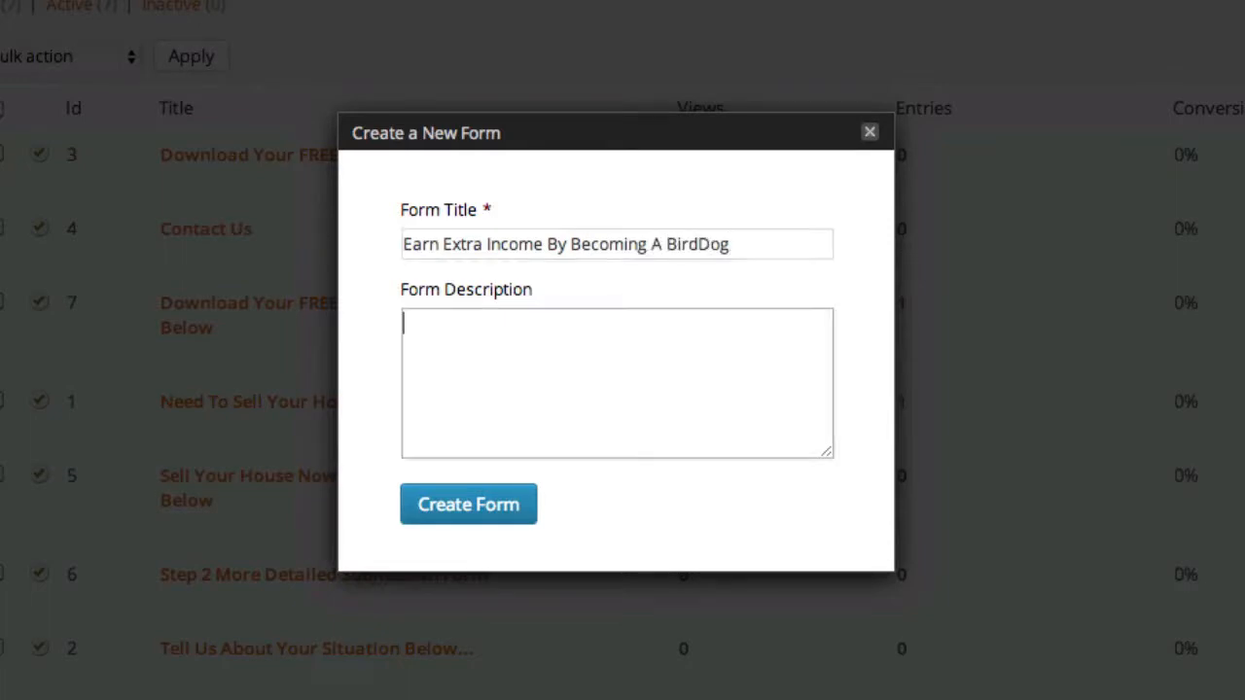
Step: Enter the description "... just enter your information below to join our birddog program." and create the form
text(... just enter y)
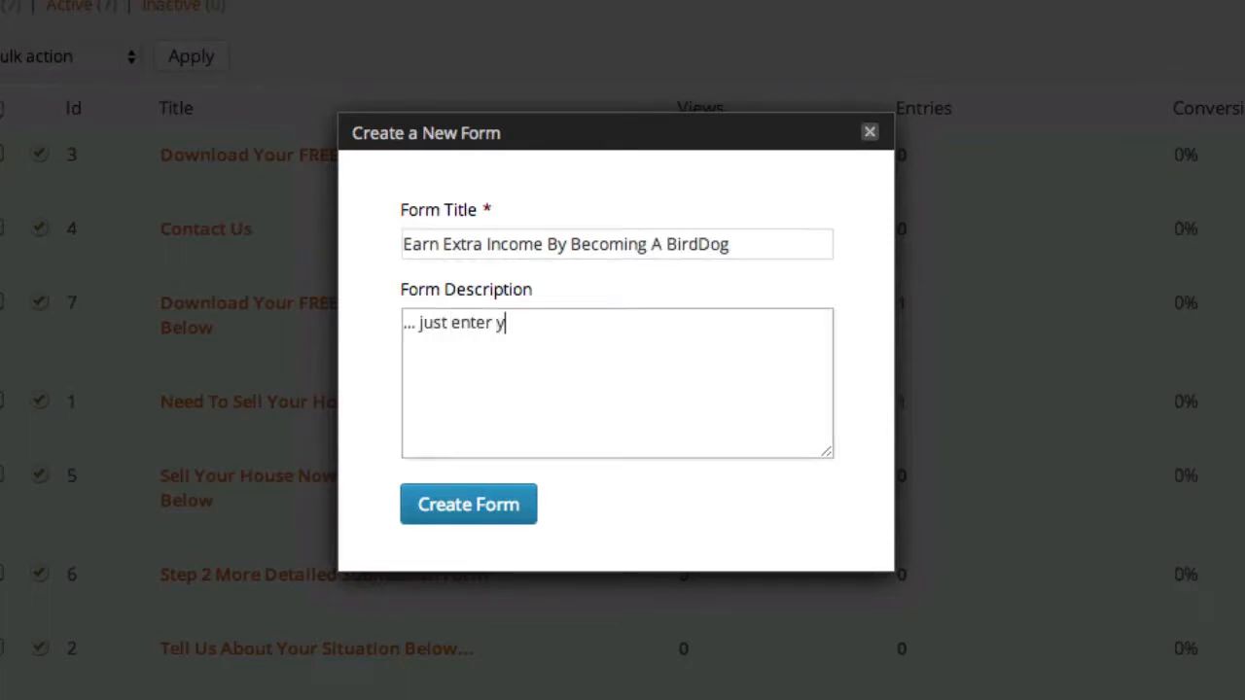
text(our information b)
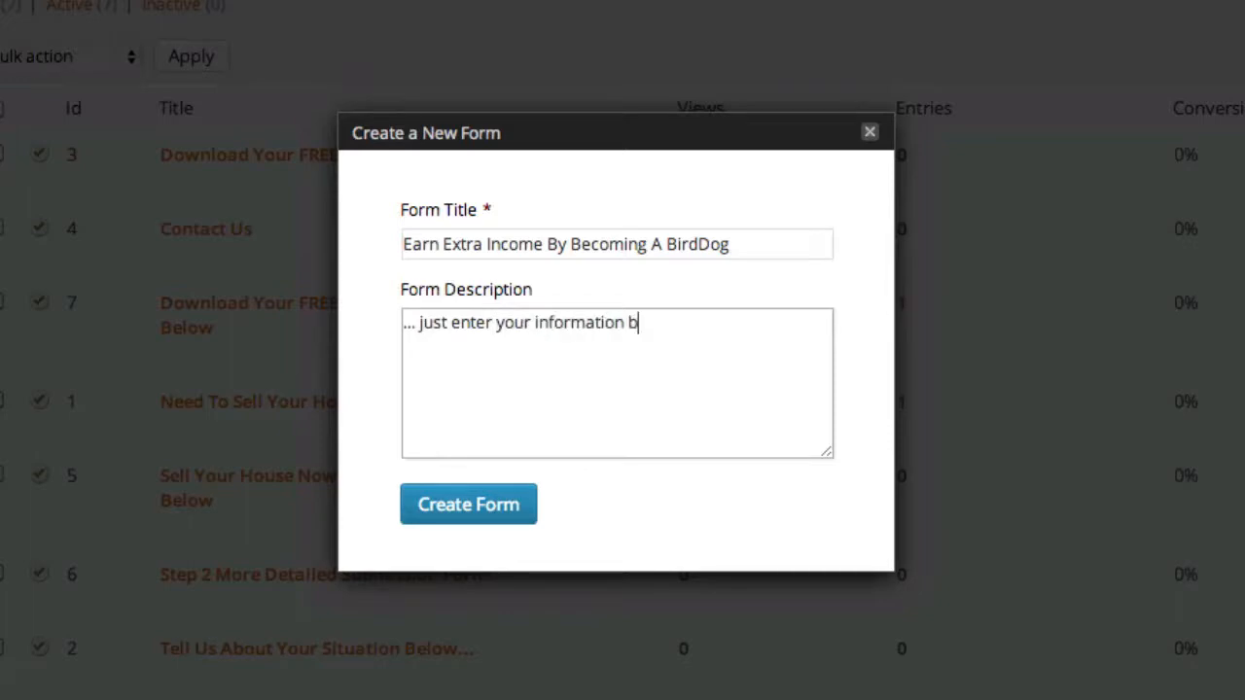
text(elow to join our )
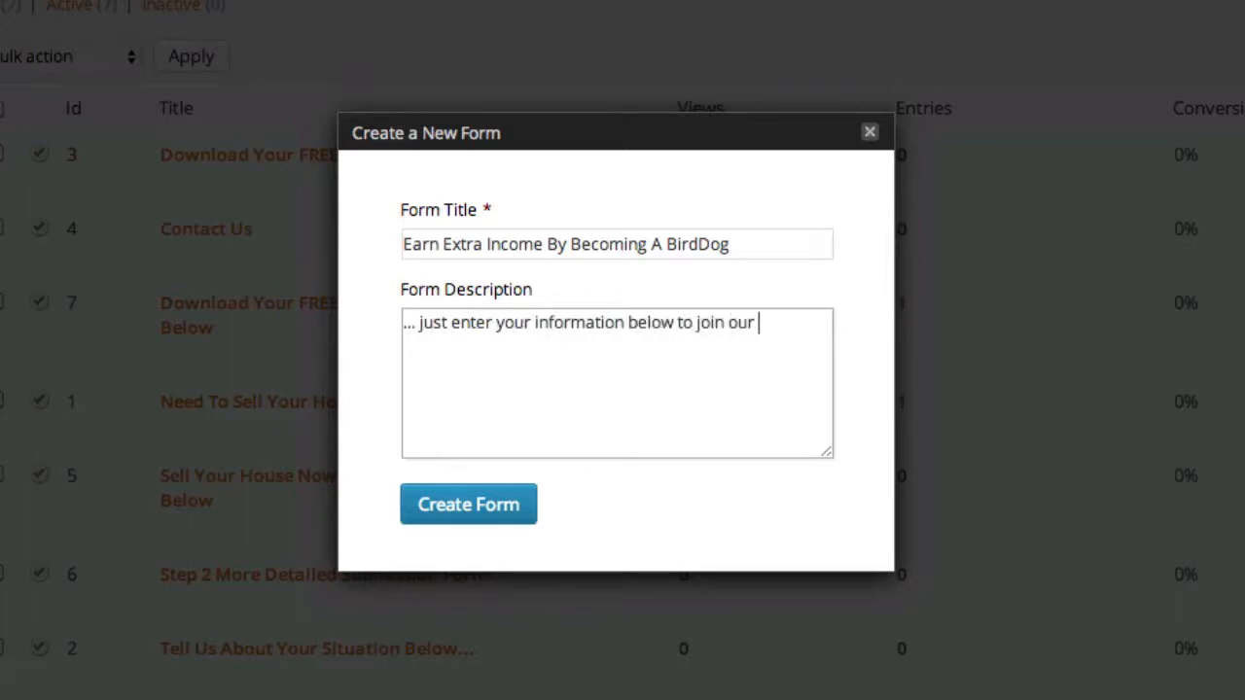
text(birddog program.)
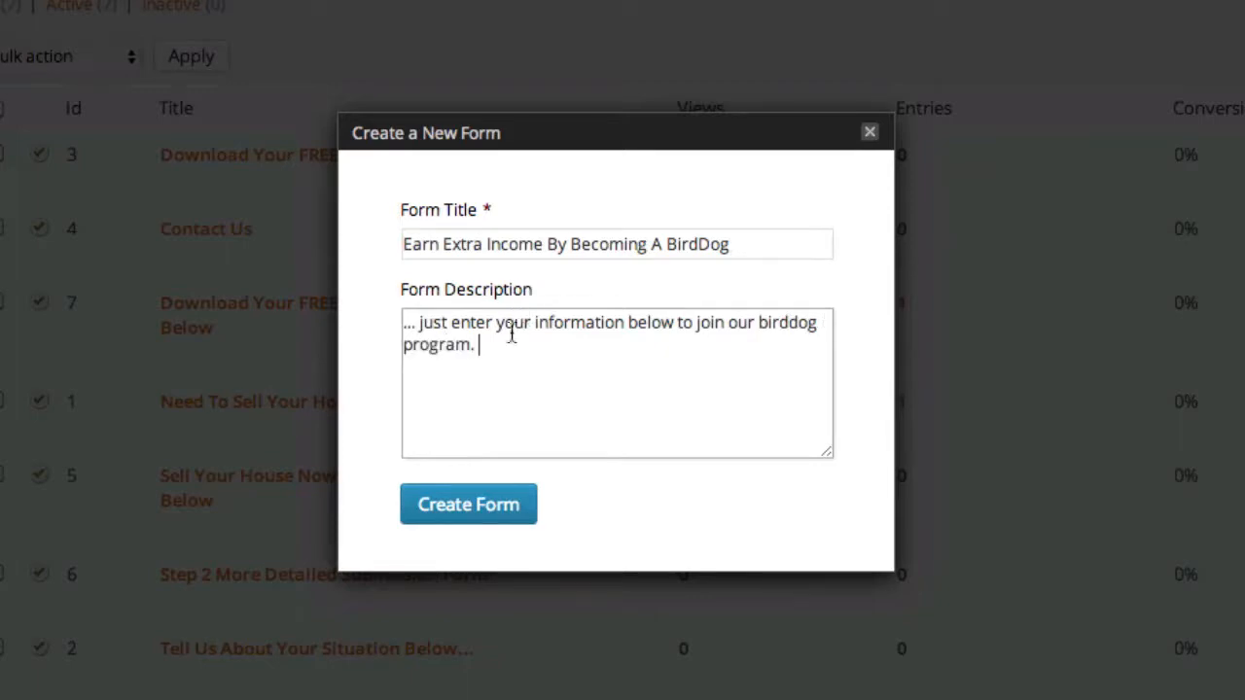
click(458, 506)
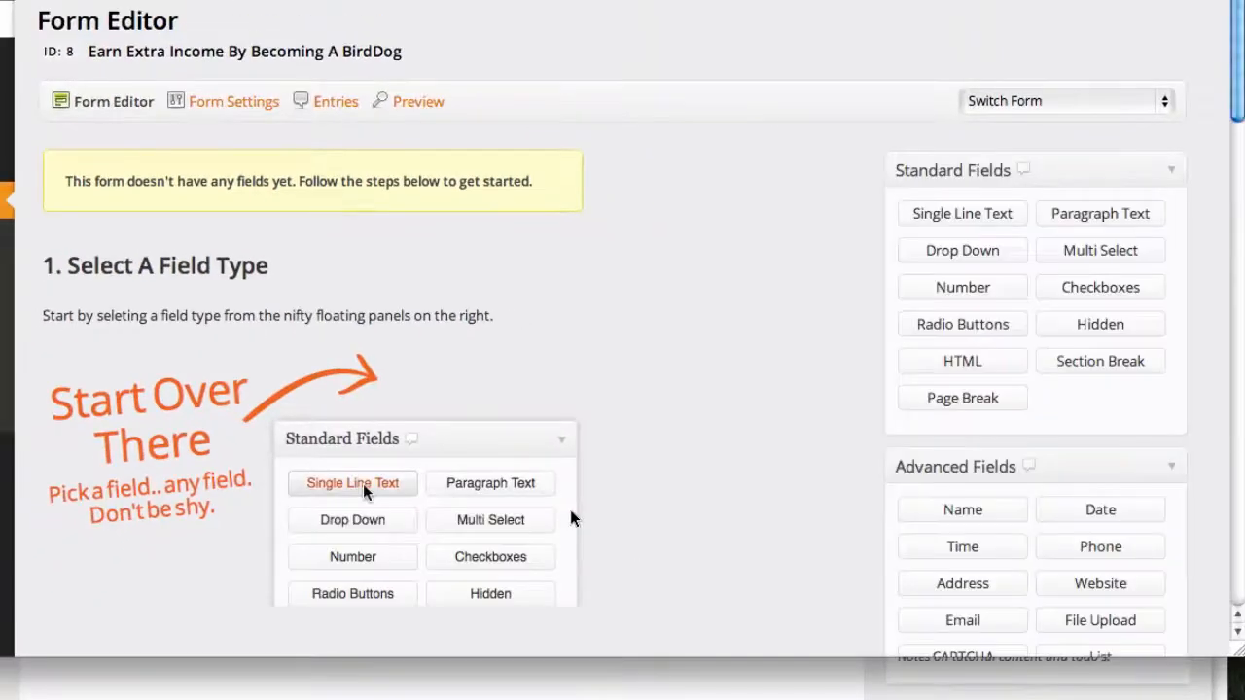
Step: Read through the form editor's getting-started instructions, from selecting a field type to saving the form
scroll(649, 389, down, 10)
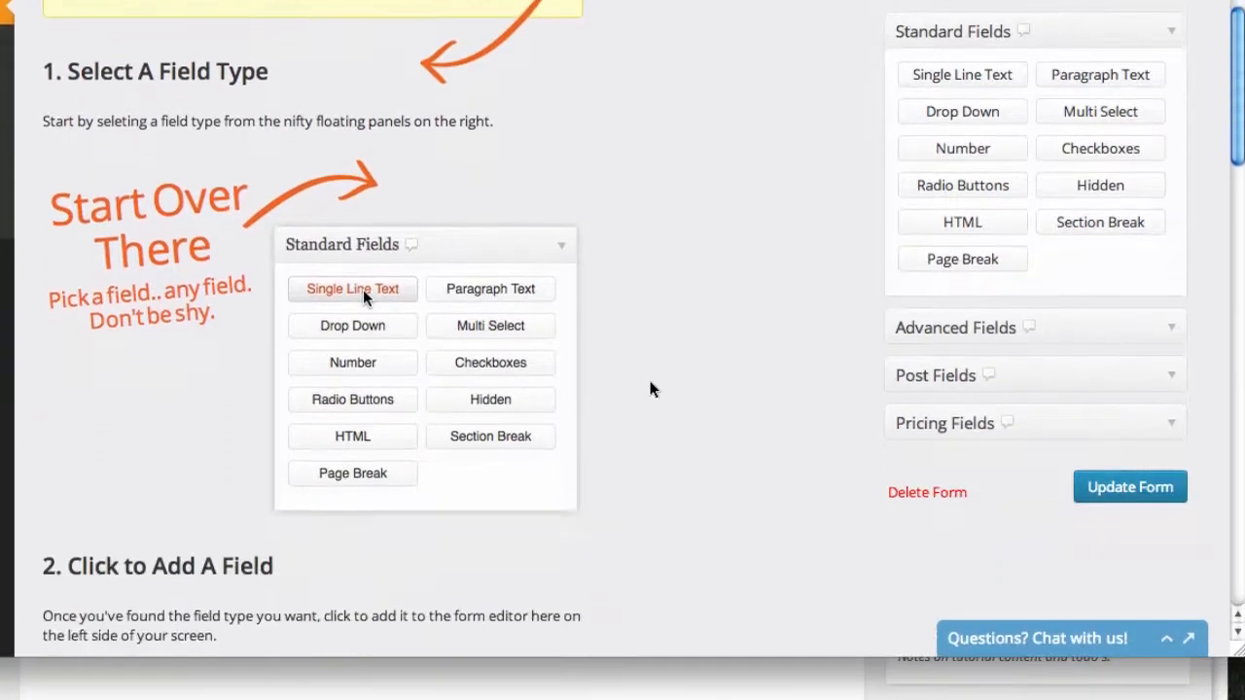
right_click(650, 388)
click(690, 334)
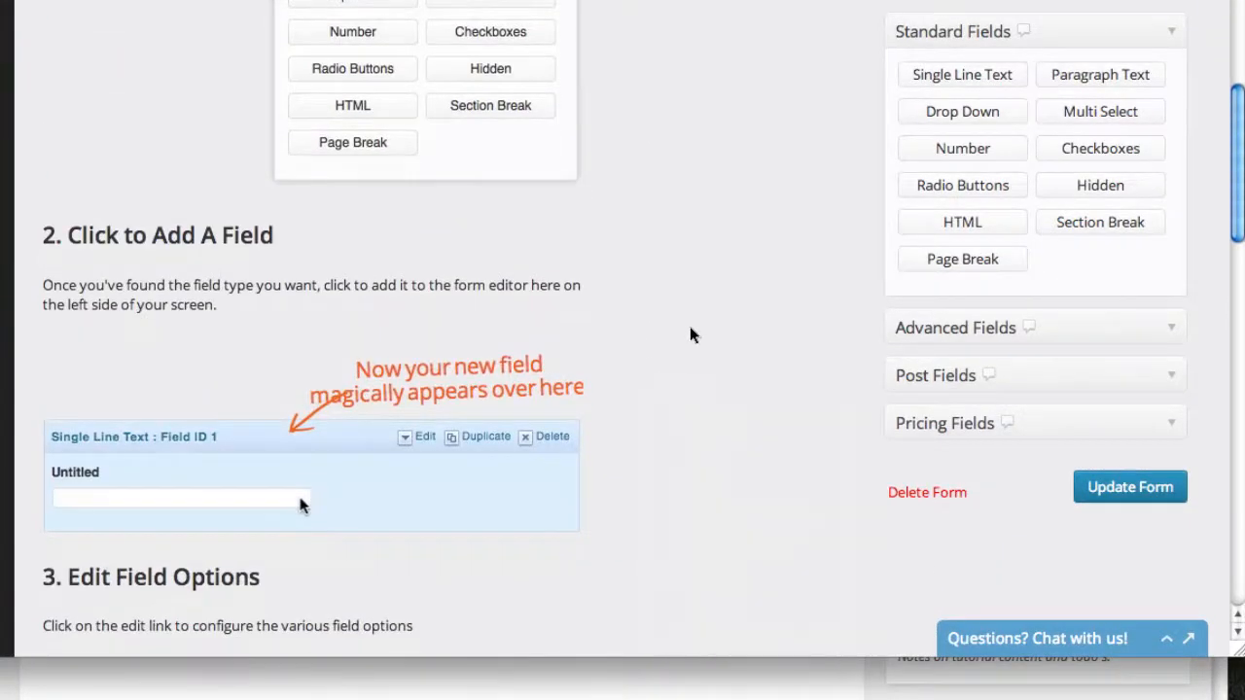
scroll(691, 333, down, 6)
scroll(689, 334, up, 5)
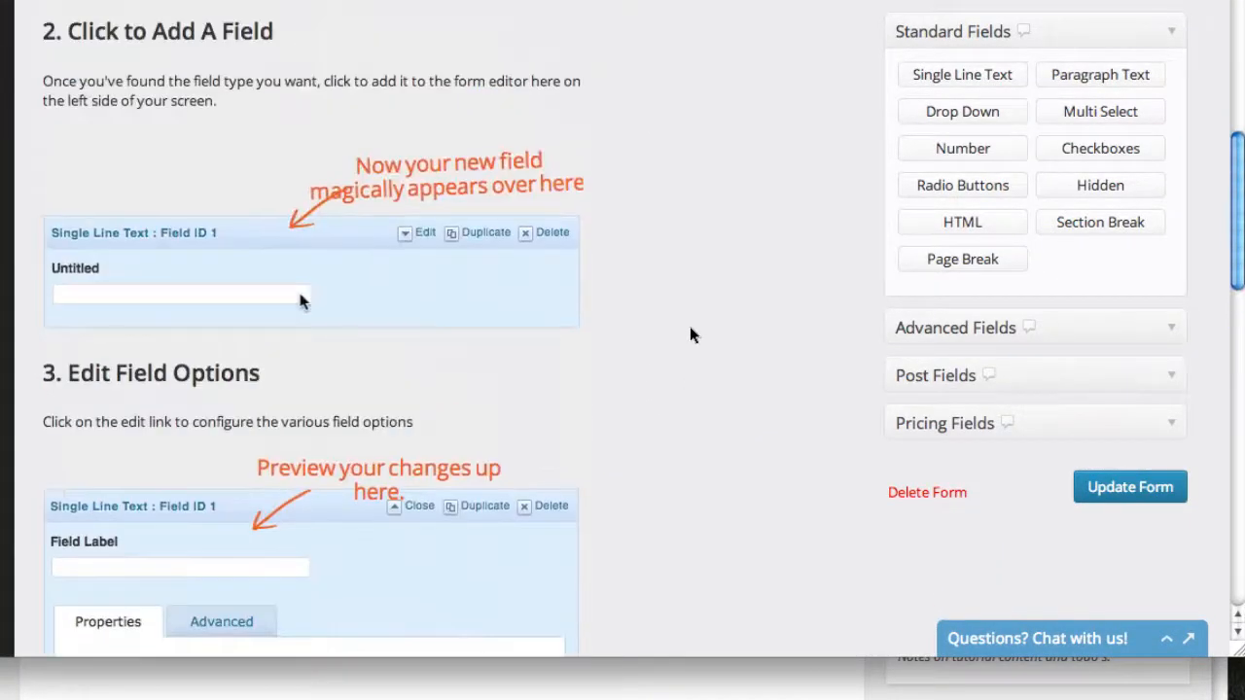
scroll(139, 394, up, 2)
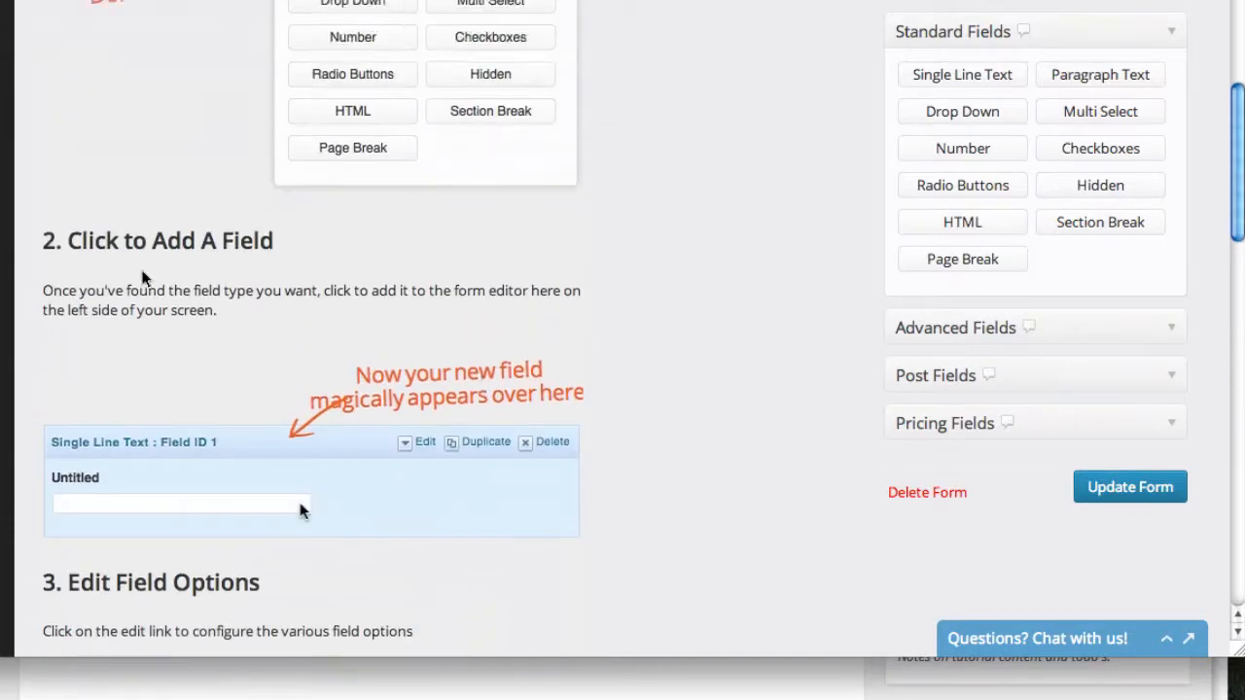
scroll(632, 406, down, 10)
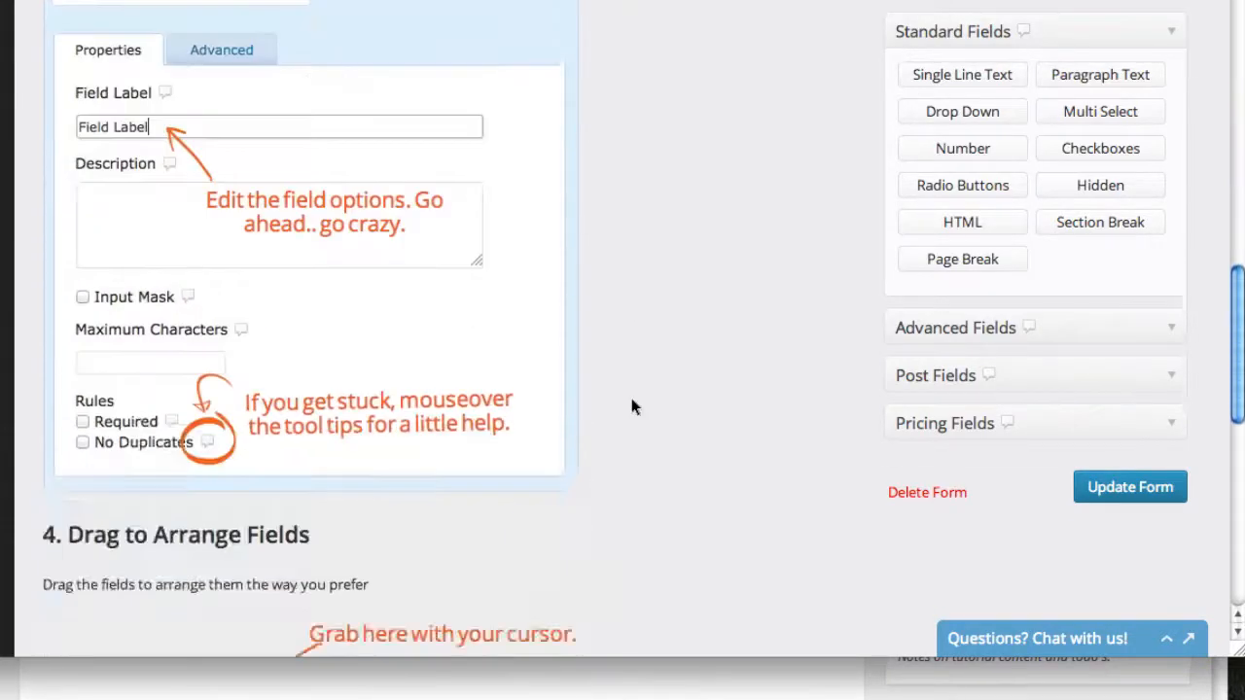
scroll(697, 347, down, 4)
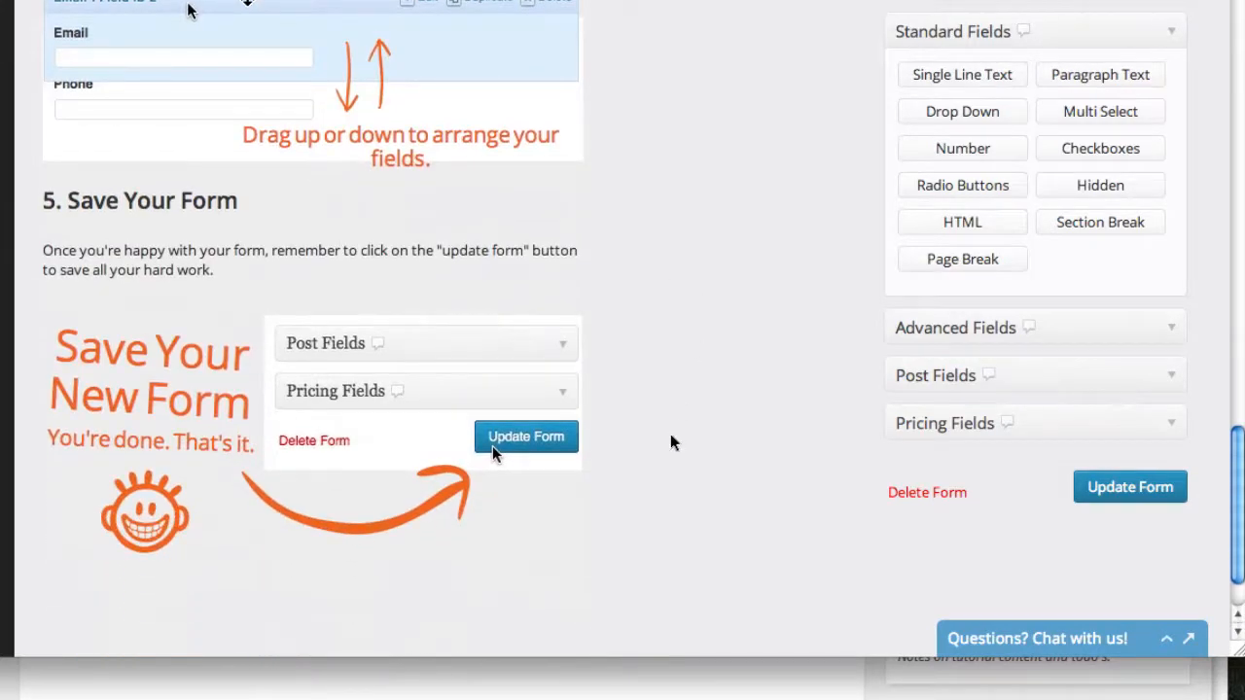
scroll(670, 438, up, 15)
scroll(670, 438, down, 15)
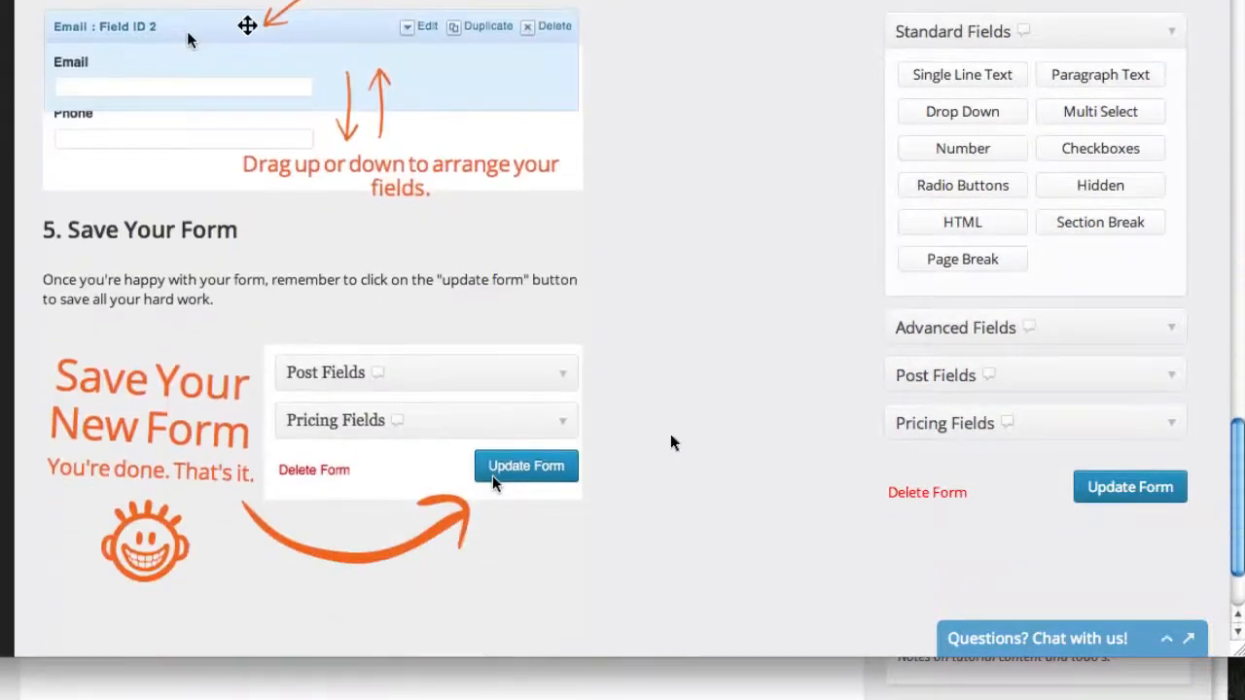
scroll(671, 443, up, 15)
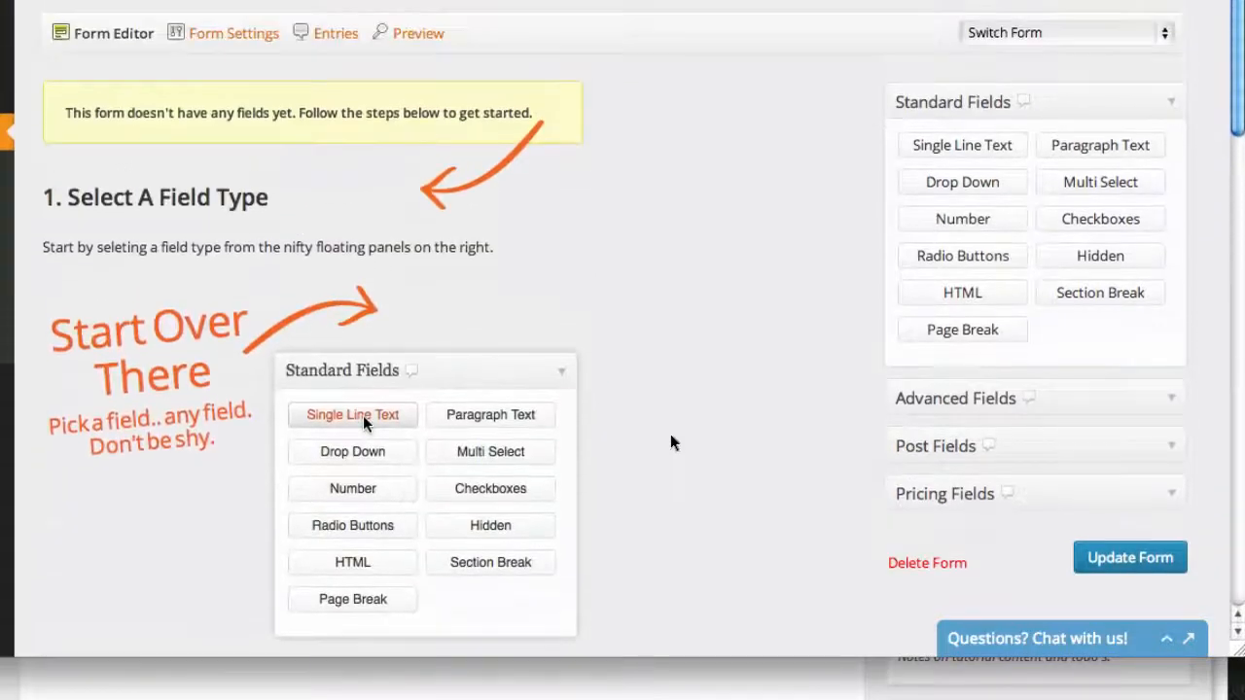
scroll(670, 442, up, 3)
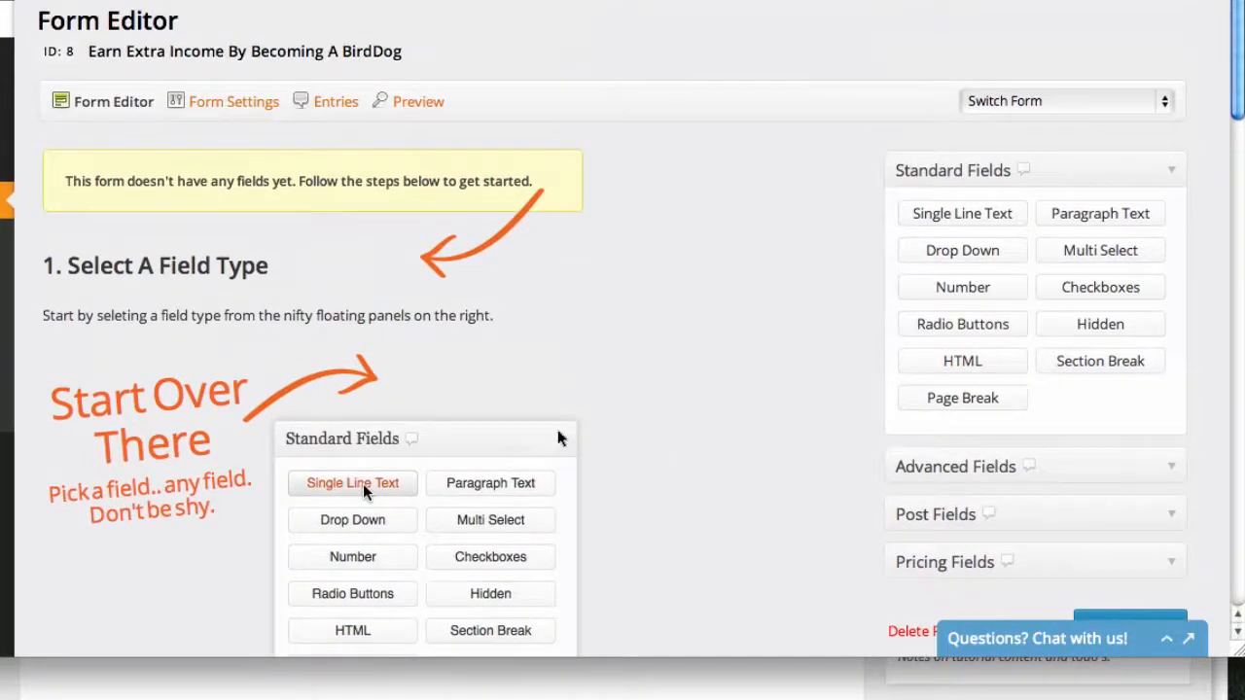
scroll(639, 336, down, 5)
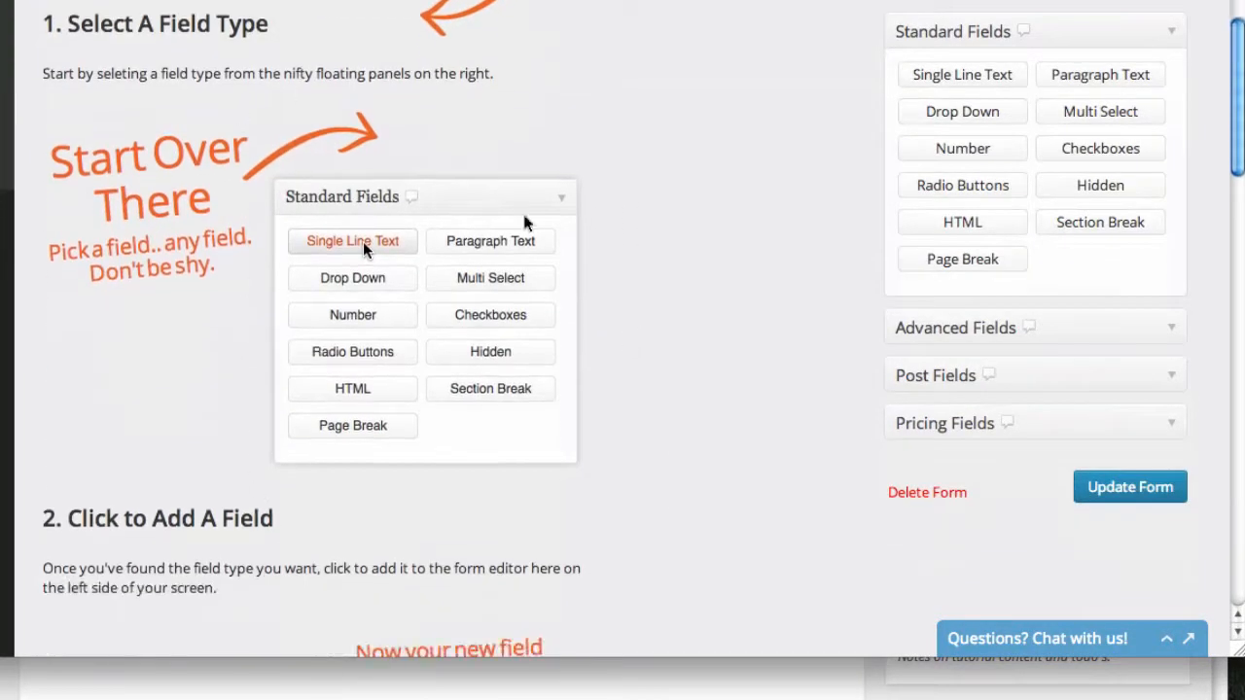
scroll(696, 302, up, 5)
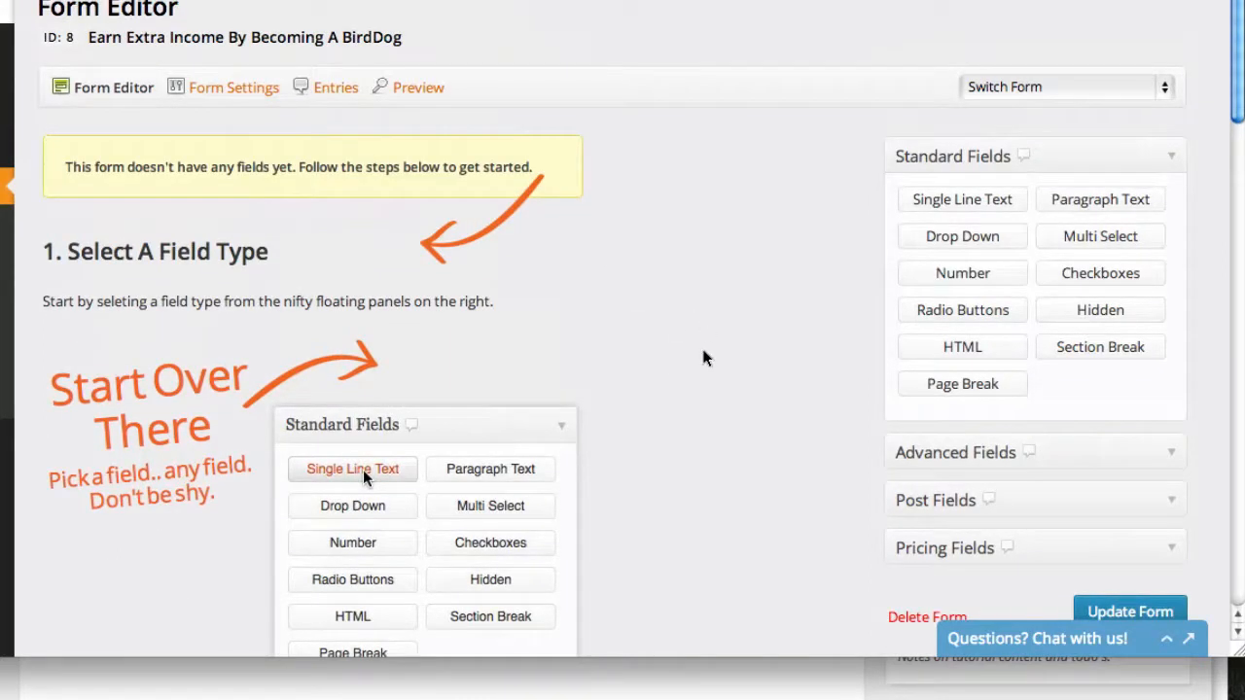
Step: Add the advanced Name field to the form and open its settings for editing
click(1173, 455)
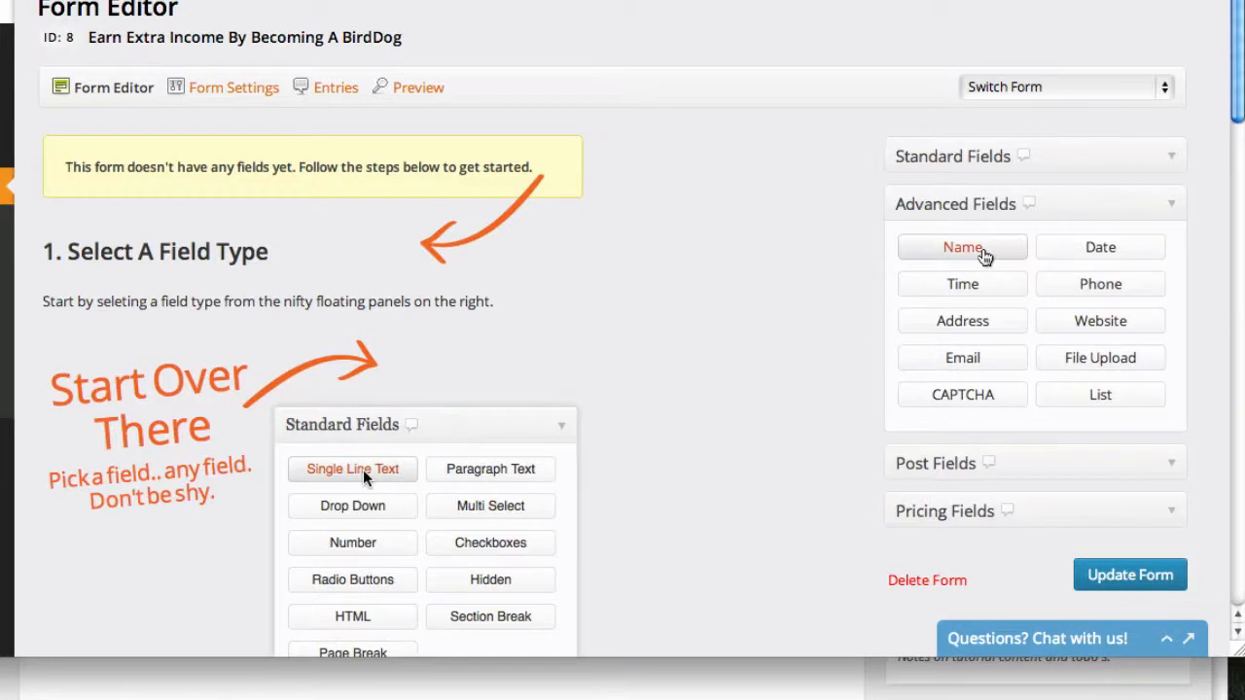
click(984, 255)
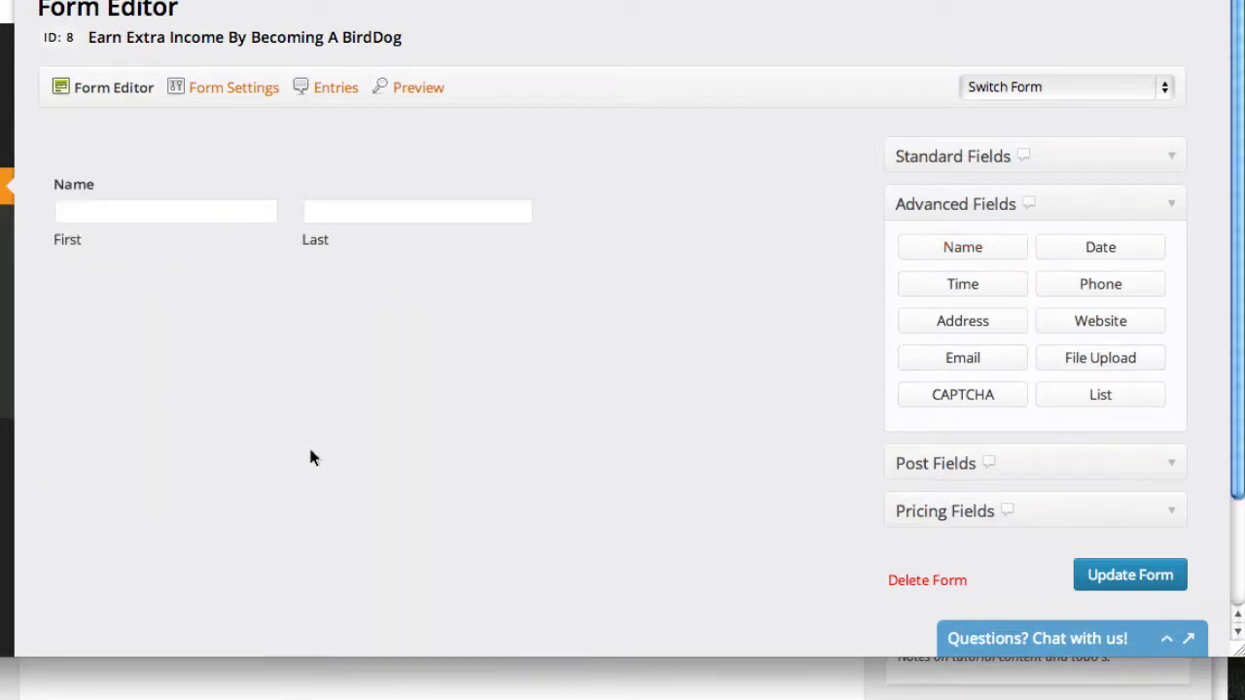
mouse_move(116, 198)
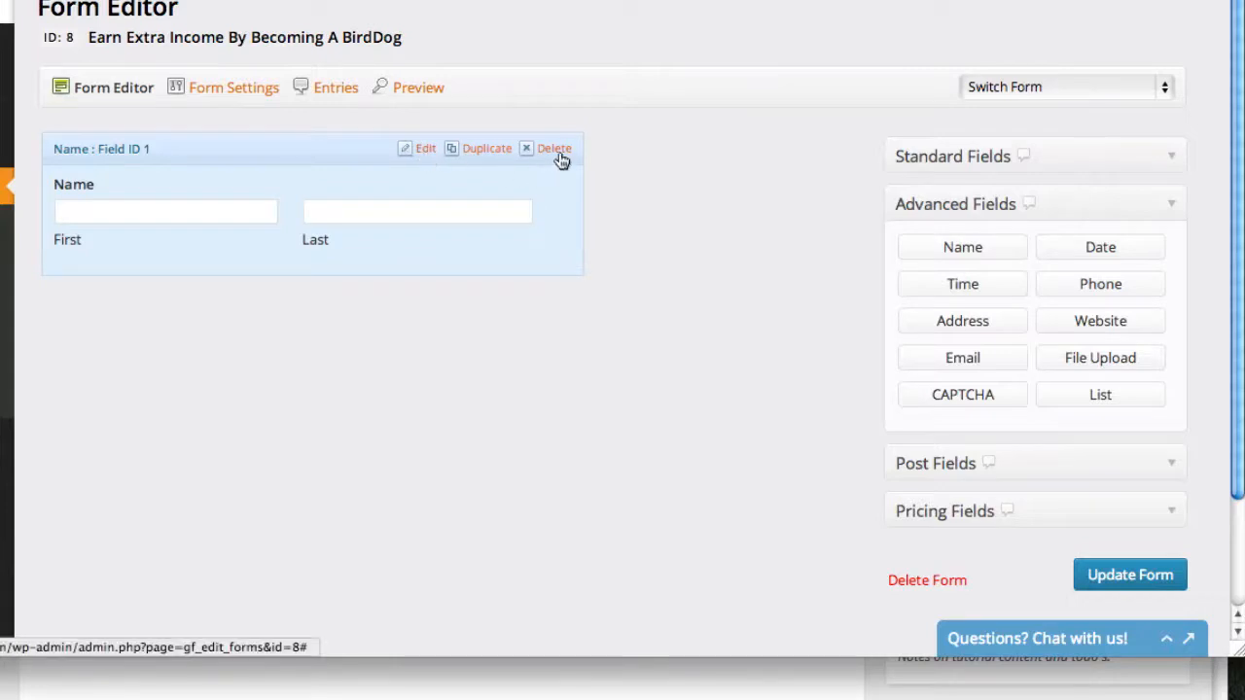
click(419, 149)
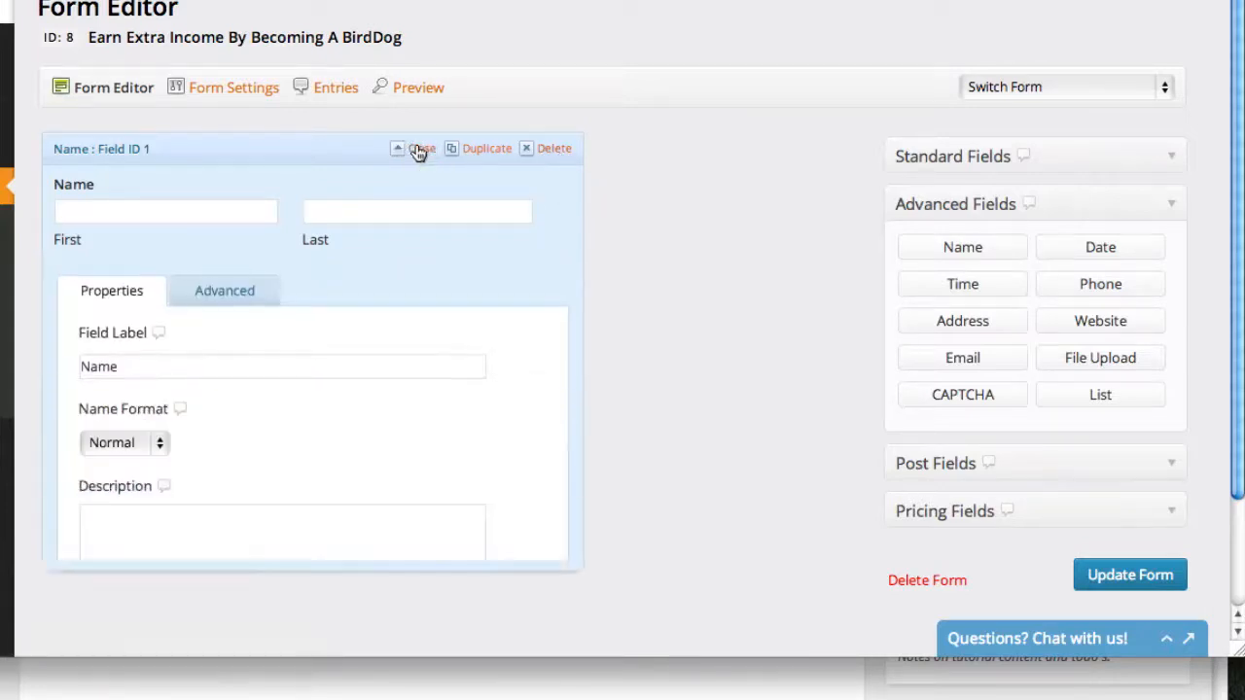
Step: Set the Name field's label to "Enter Your Name:"
double_click(451, 370)
text(Enter Your Name)
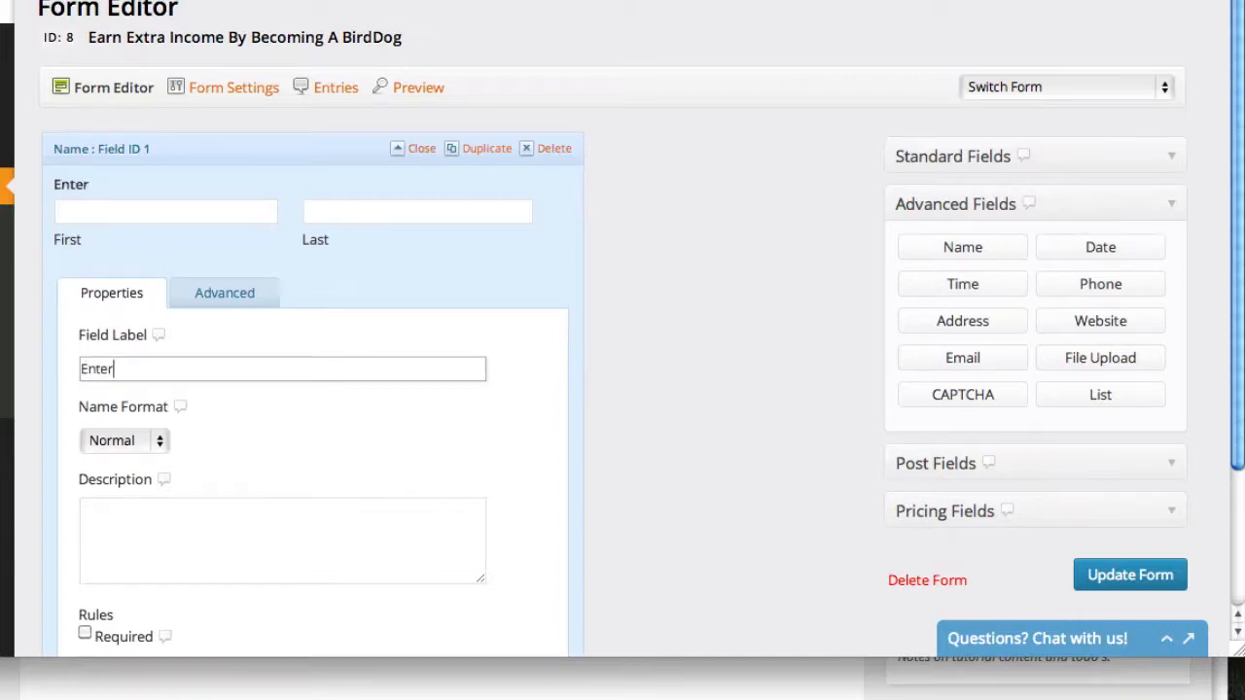
text(:)
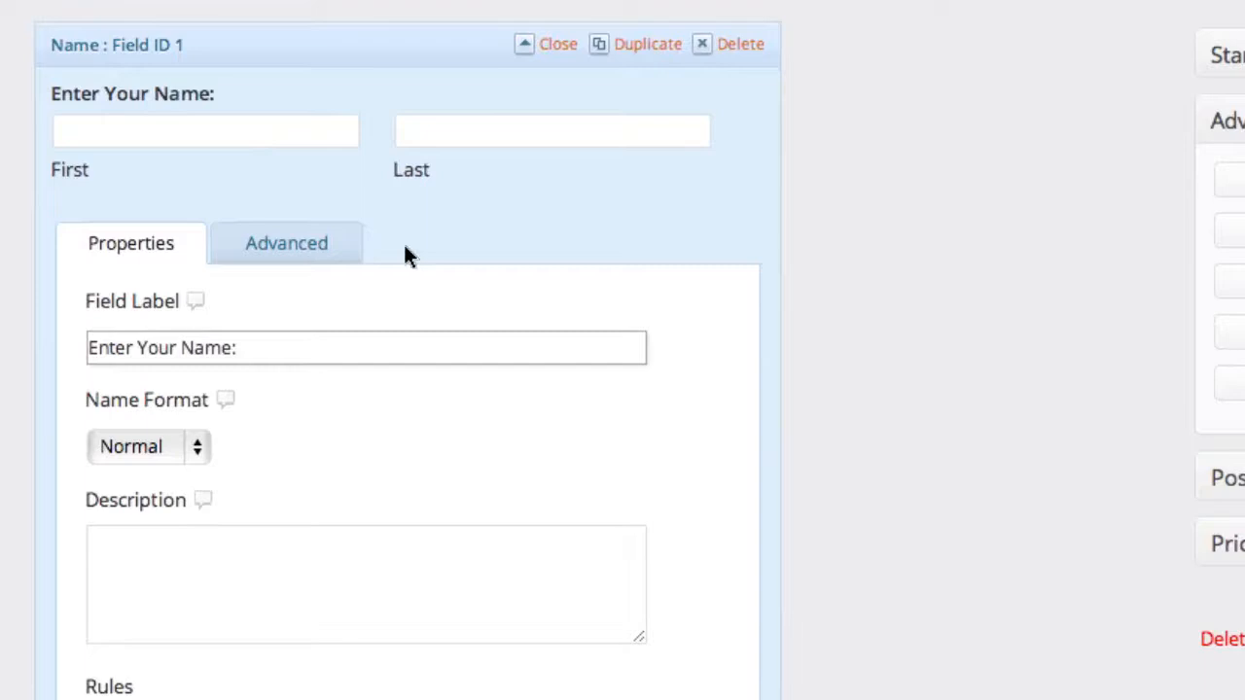
Step: Look through the Name field's advanced settings and return to its basic properties
click(286, 250)
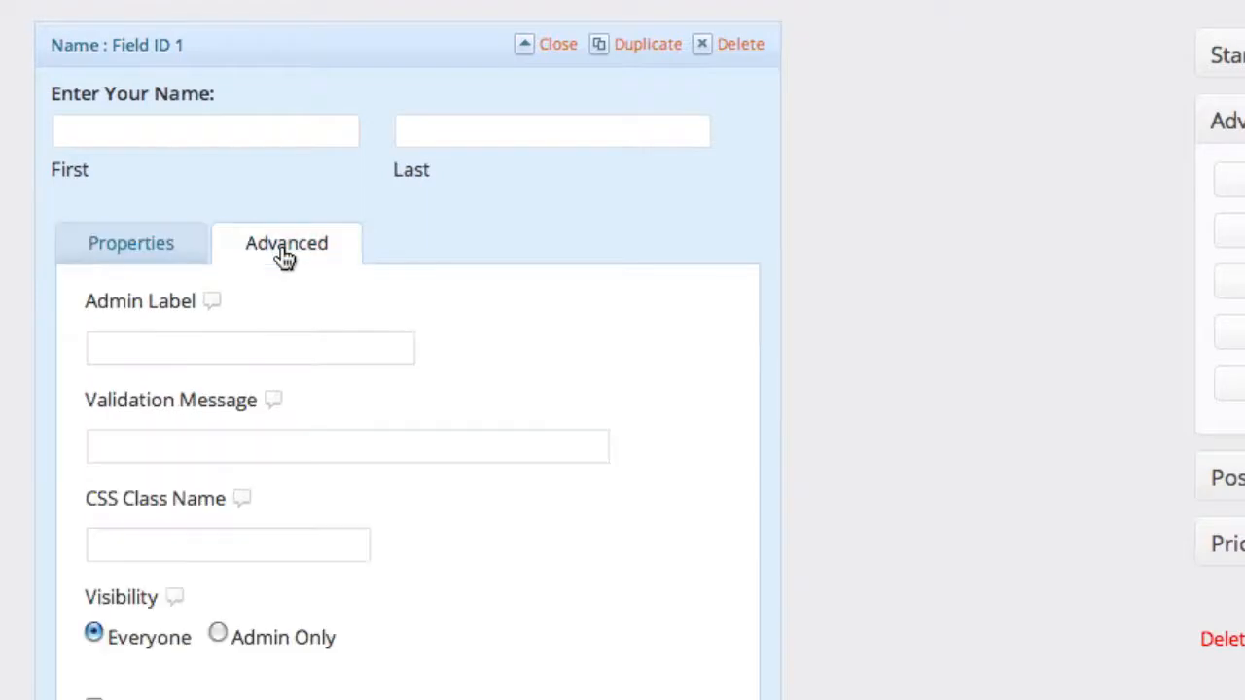
scroll(820, 358, down, 3)
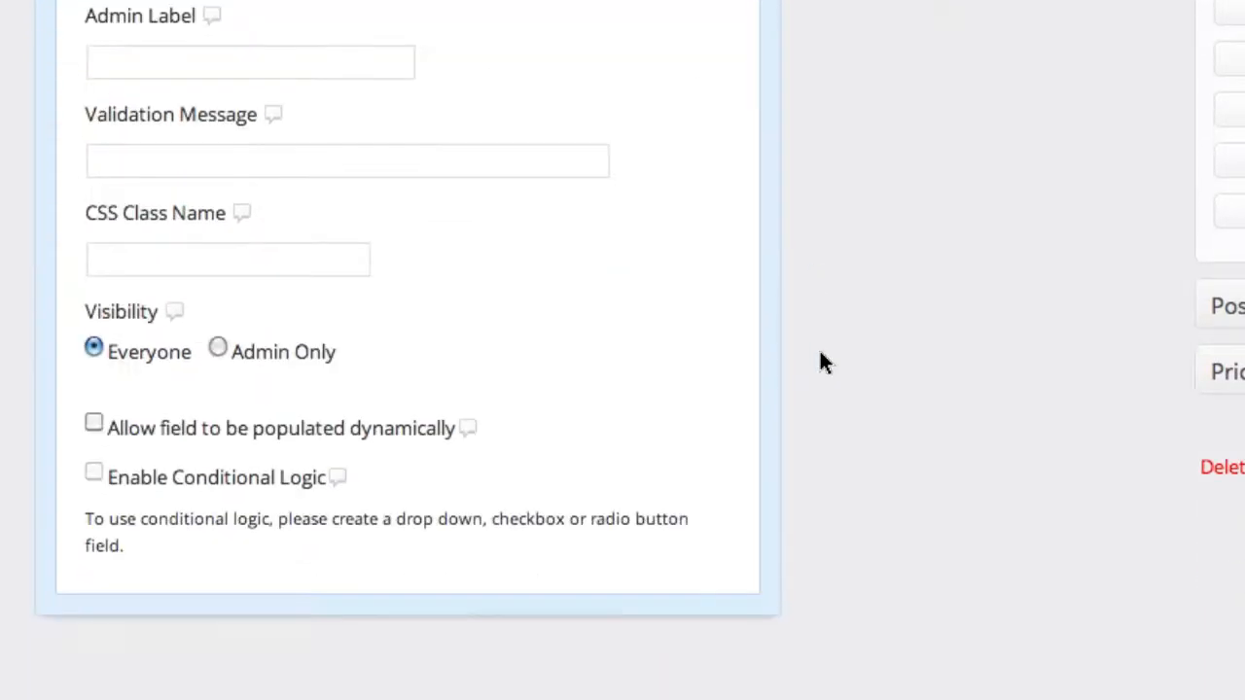
scroll(816, 360, up, 1)
click(188, 56)
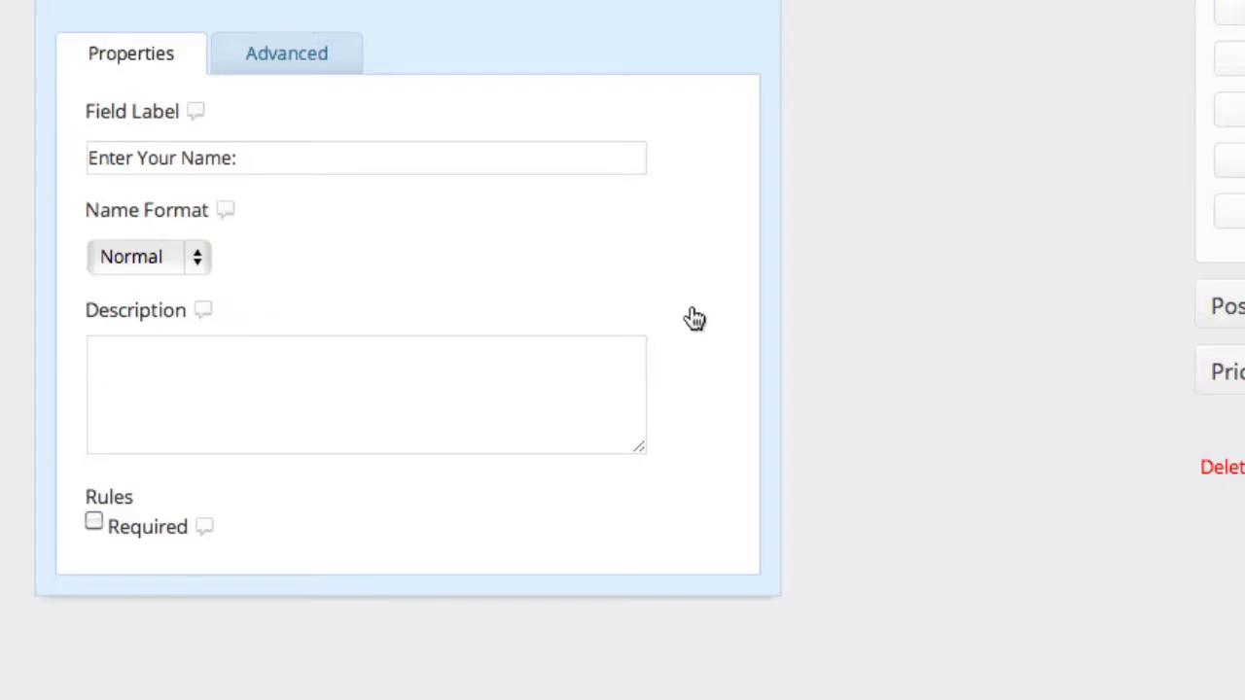
scroll(768, 327, up, 1)
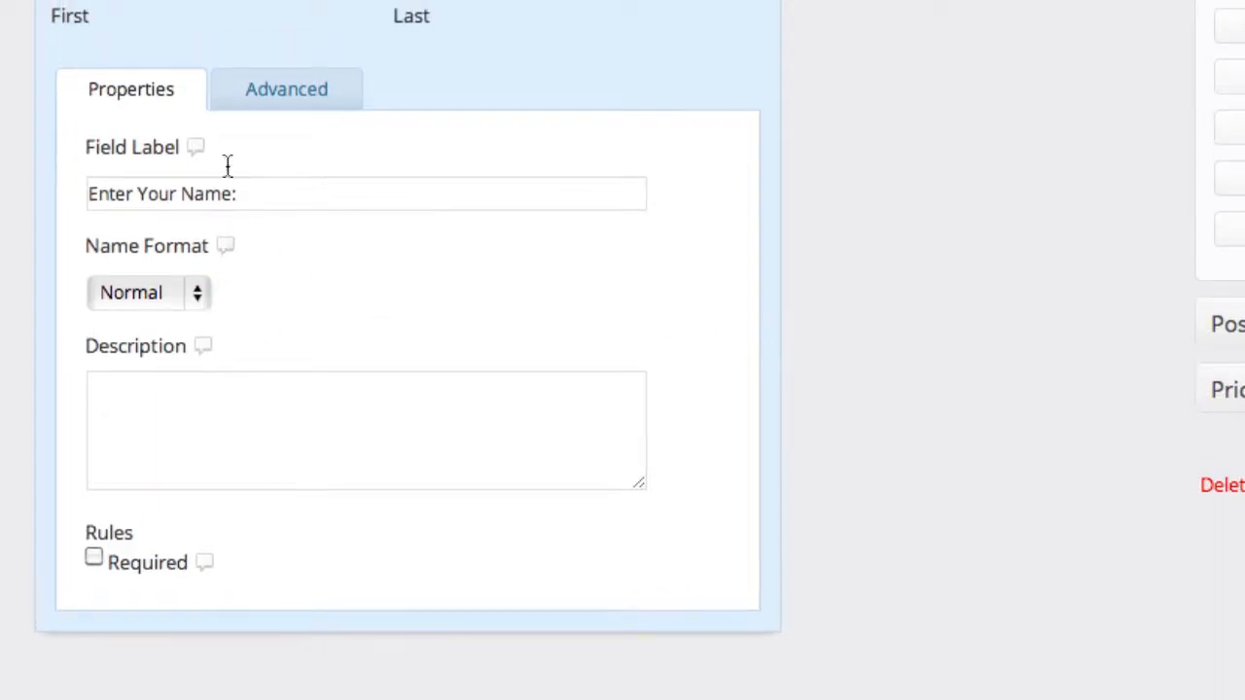
Step: Make the Name field required and close its settings
mouse_move(198, 153)
mouse_move(227, 251)
click(431, 52)
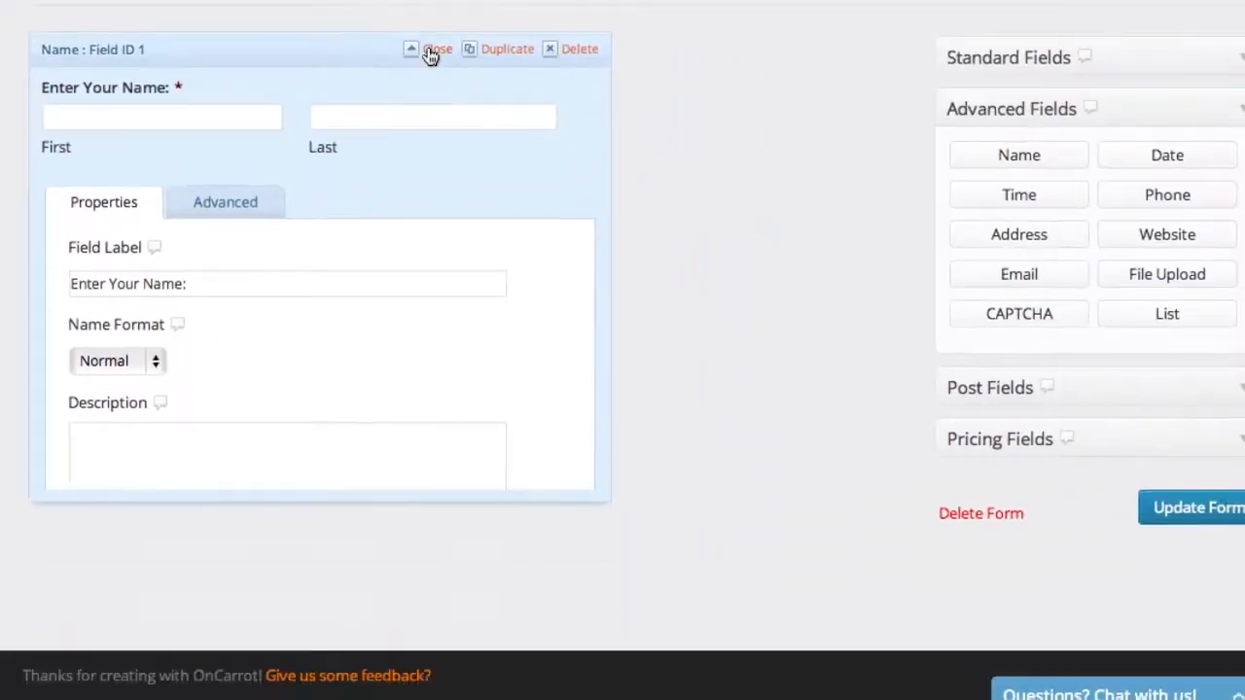
scroll(700, 416, up, 1)
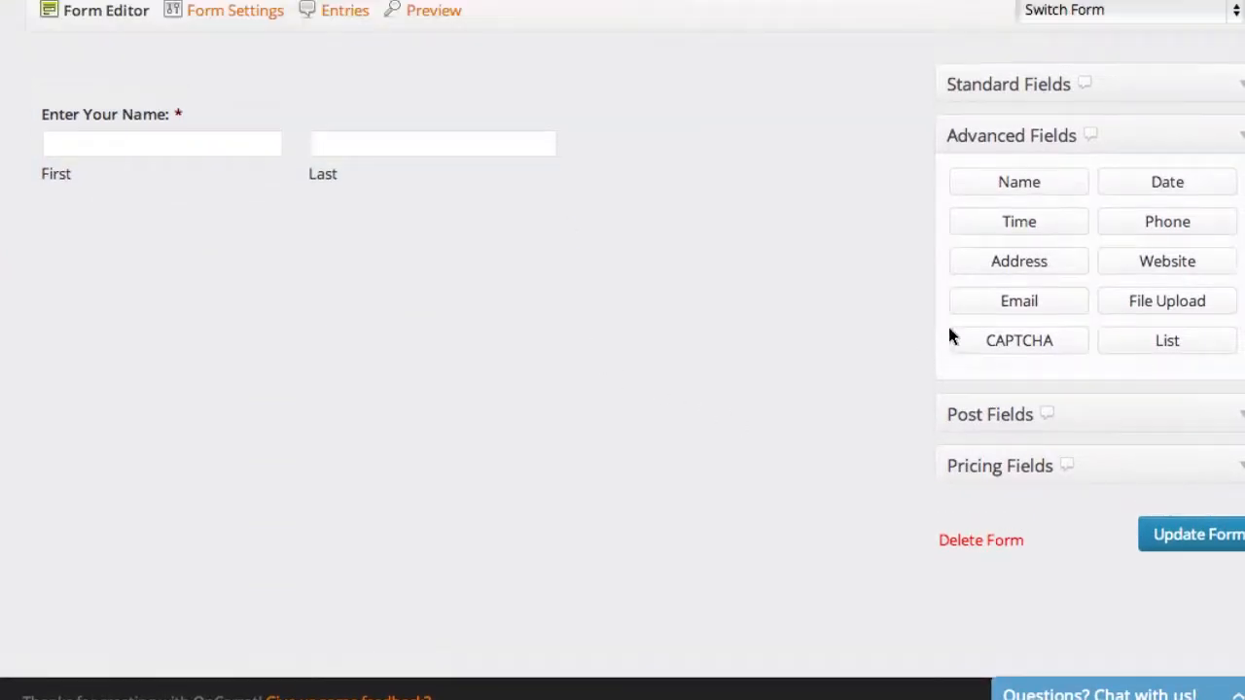
Step: Add an advanced Email field below the name and mark it as required
click(1014, 306)
mouse_move(77, 286)
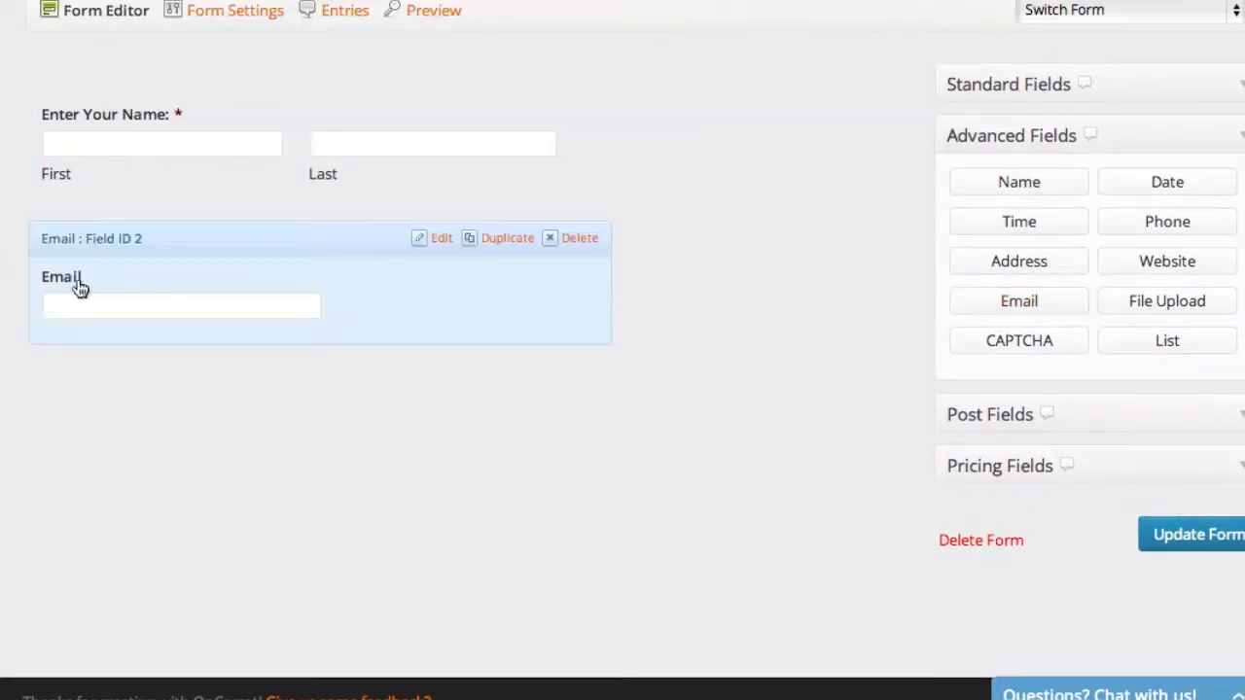
click(440, 239)
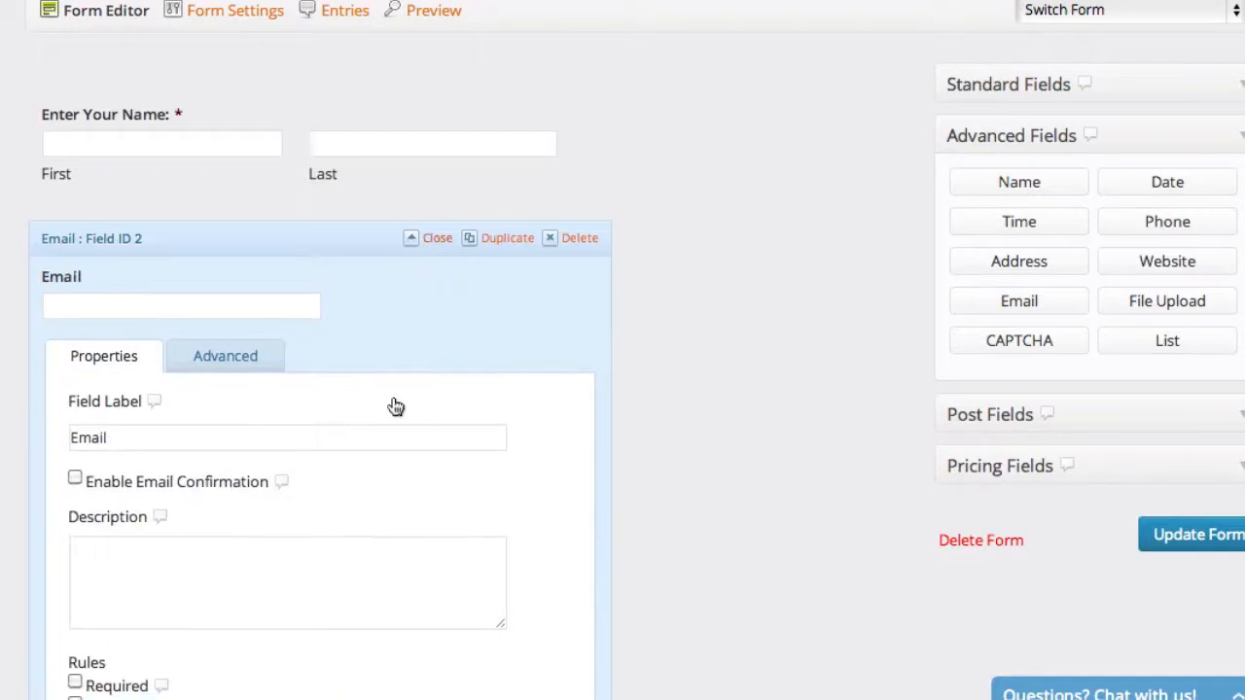
scroll(394, 406, down, 1)
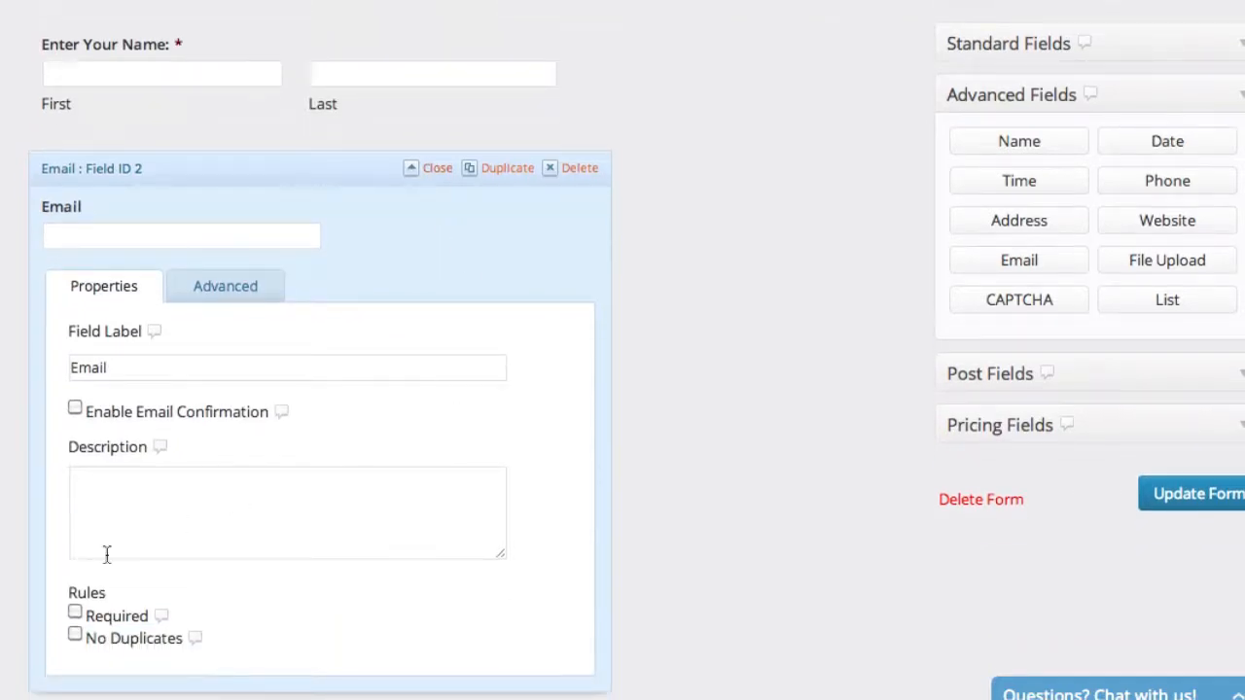
Step: Set the Email field's size to Large and return to its basic properties
click(251, 290)
scroll(460, 383, down, 1)
click(146, 360)
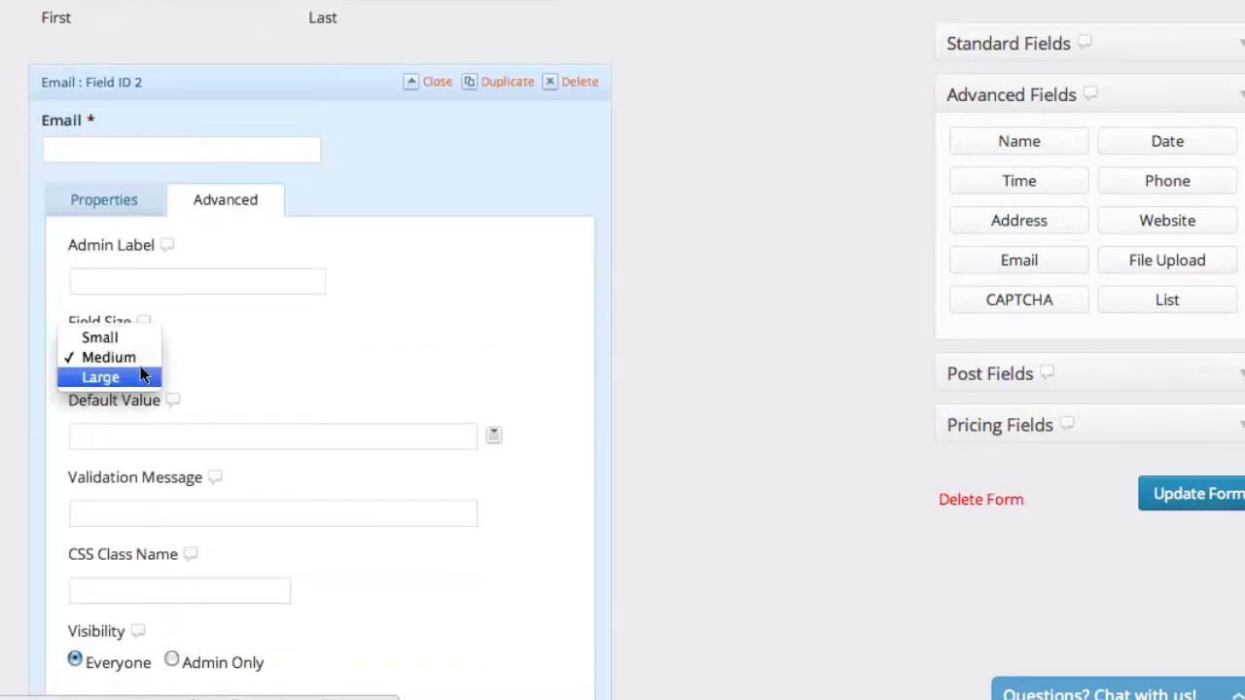
click(138, 375)
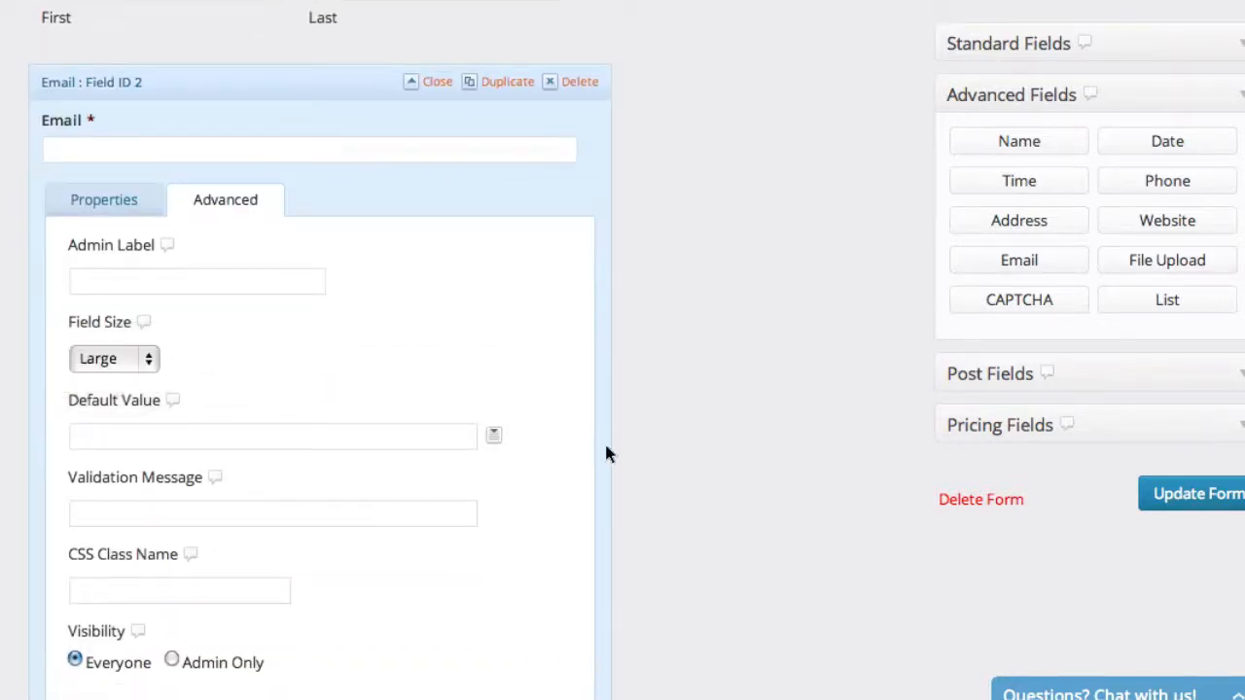
click(101, 200)
scroll(472, 279, up, 2)
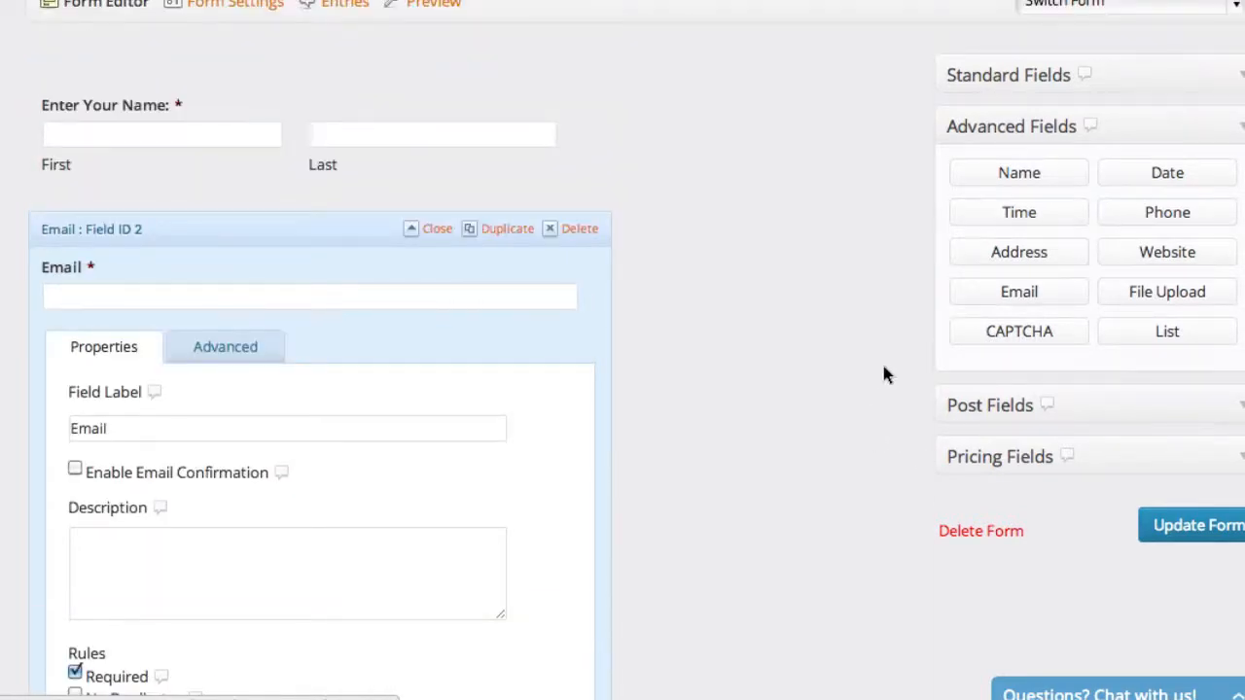
scroll(811, 311, down, 1)
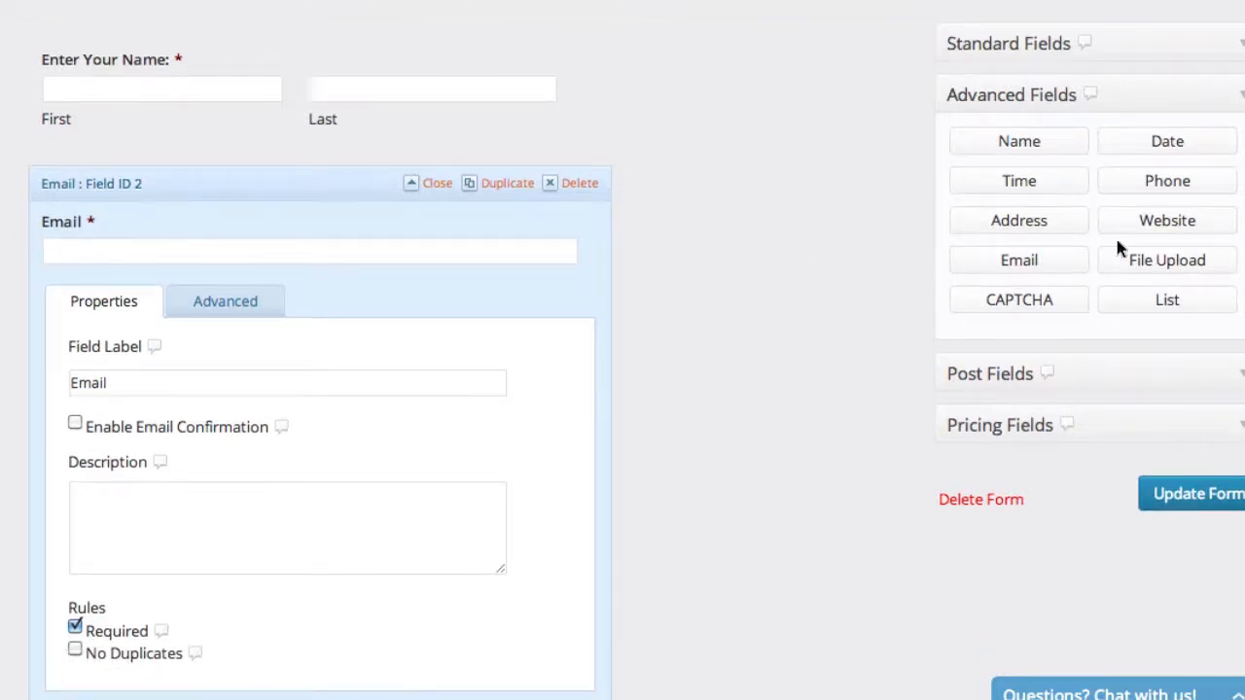
Step: Add an advanced Phone field below the email and set its field size to Large
click(1153, 181)
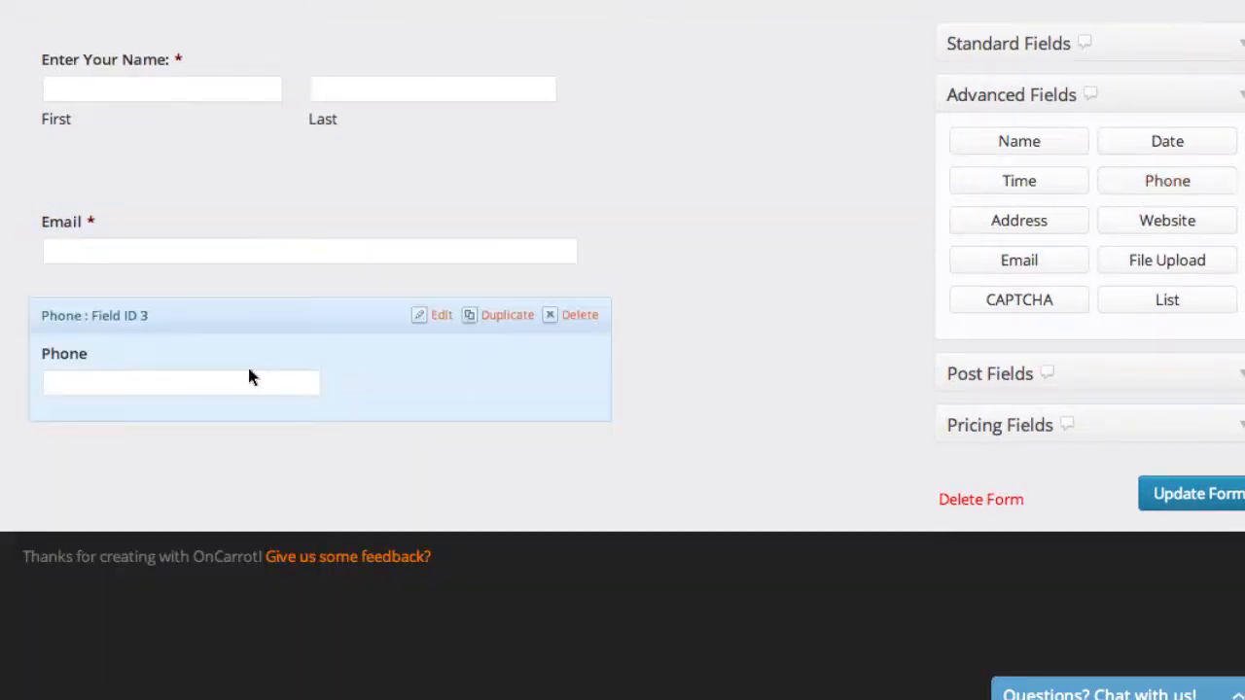
click(443, 317)
scroll(462, 449, down, 4)
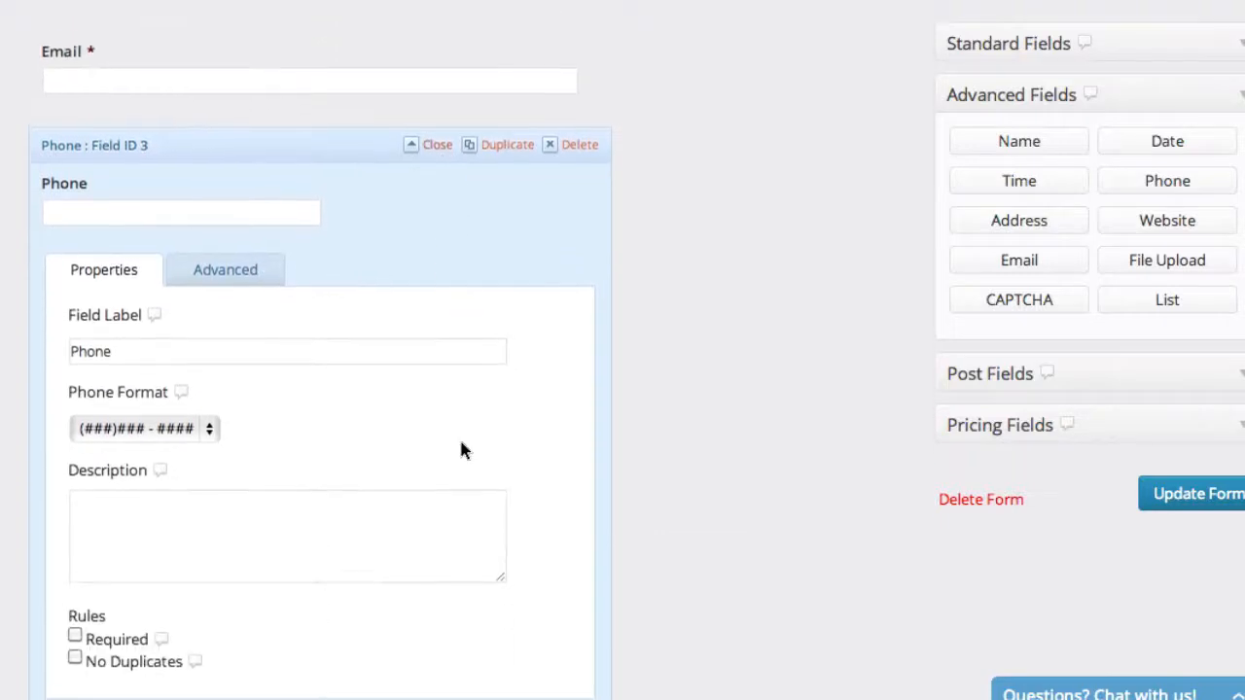
click(261, 251)
scroll(437, 345, down, 1)
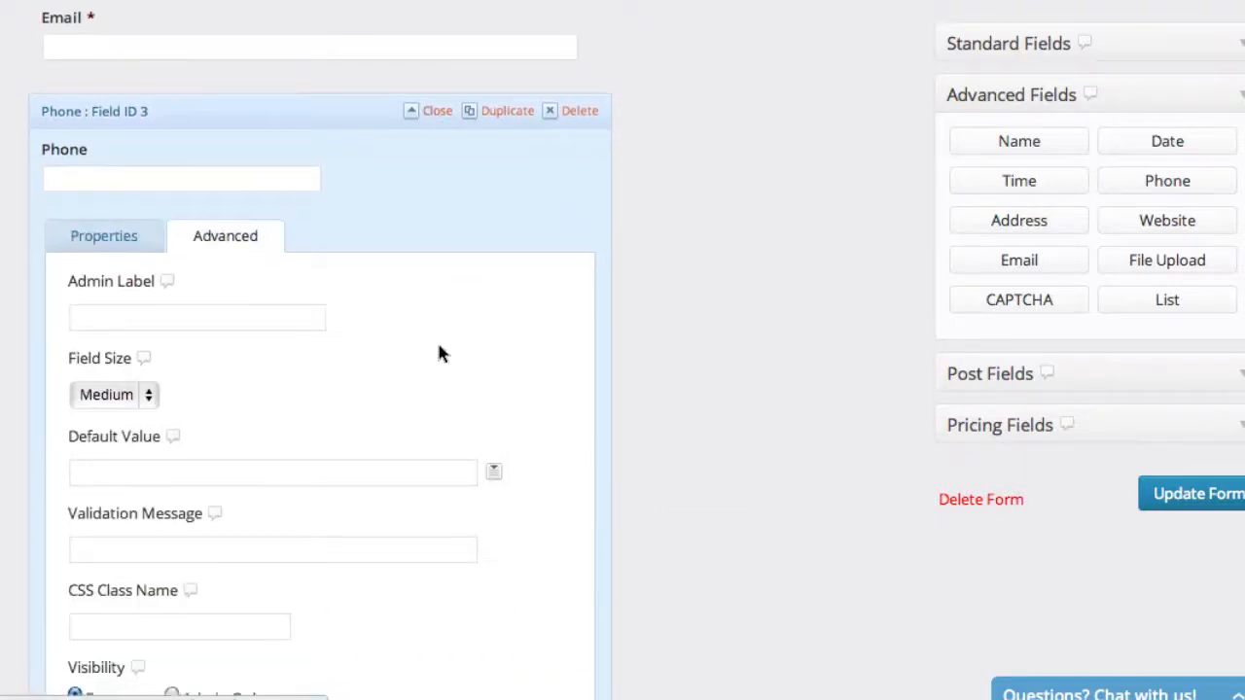
click(107, 389)
click(101, 406)
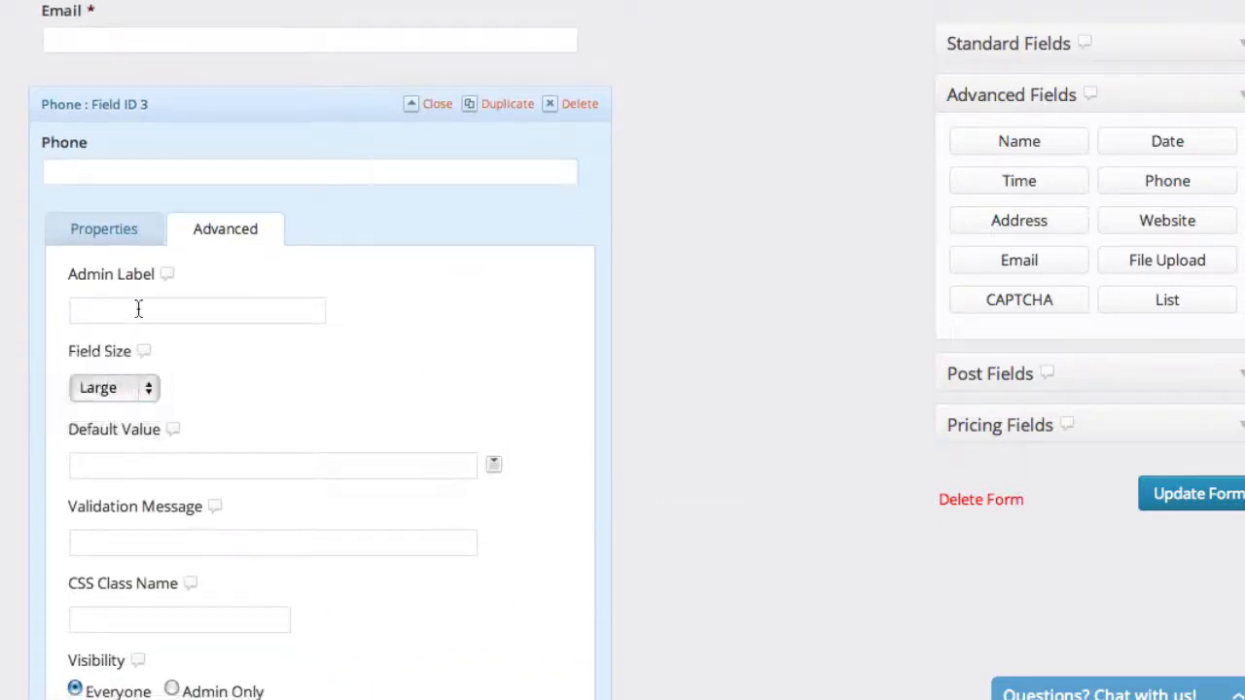
Step: Make the Phone field required and close its settings
click(113, 238)
scroll(494, 305, down, 1)
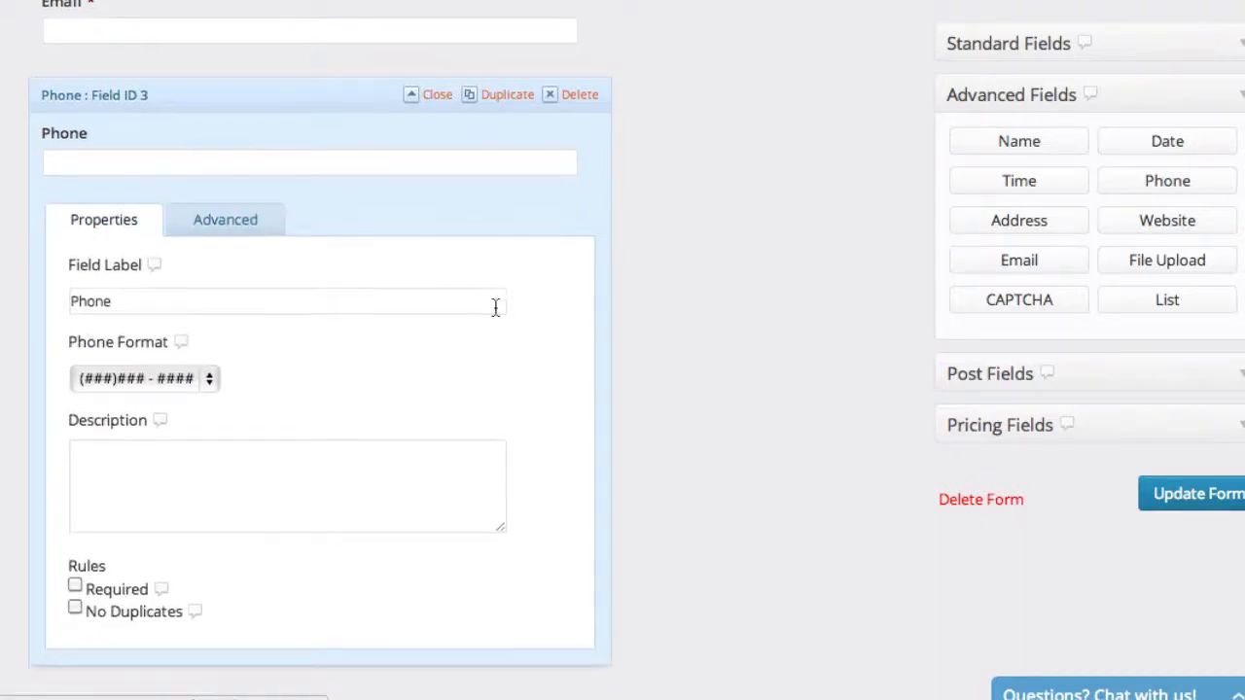
click(77, 570)
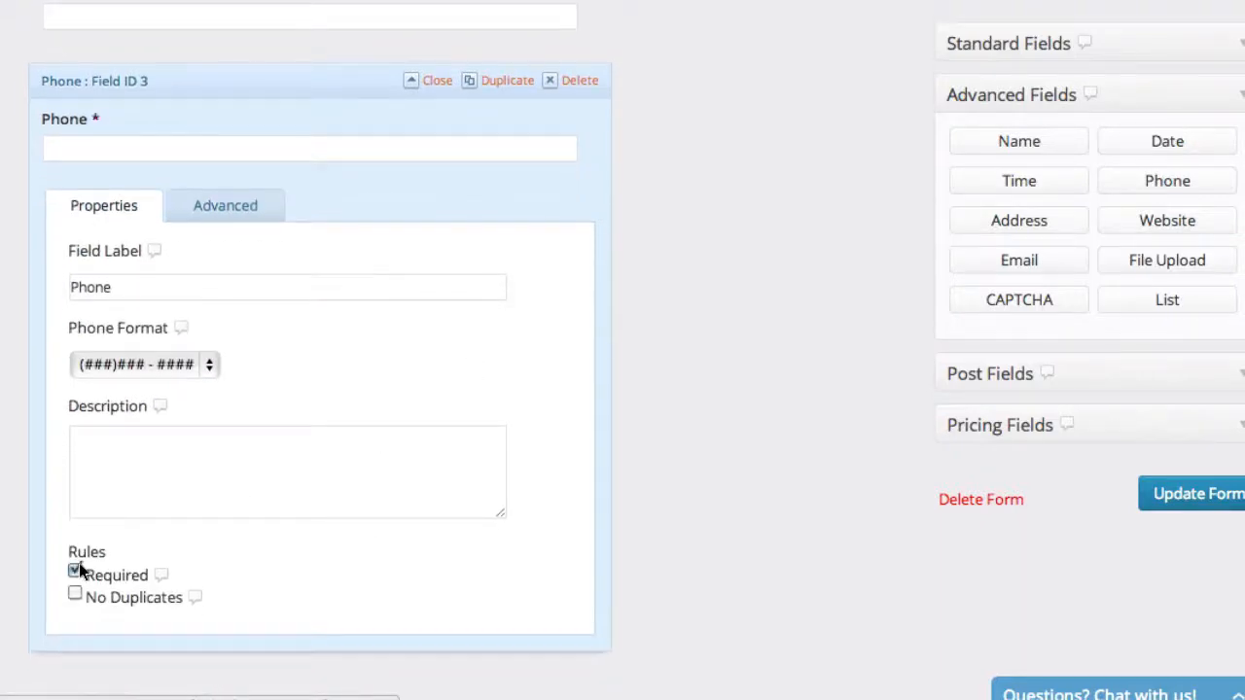
click(435, 82)
scroll(714, 355, up, 2)
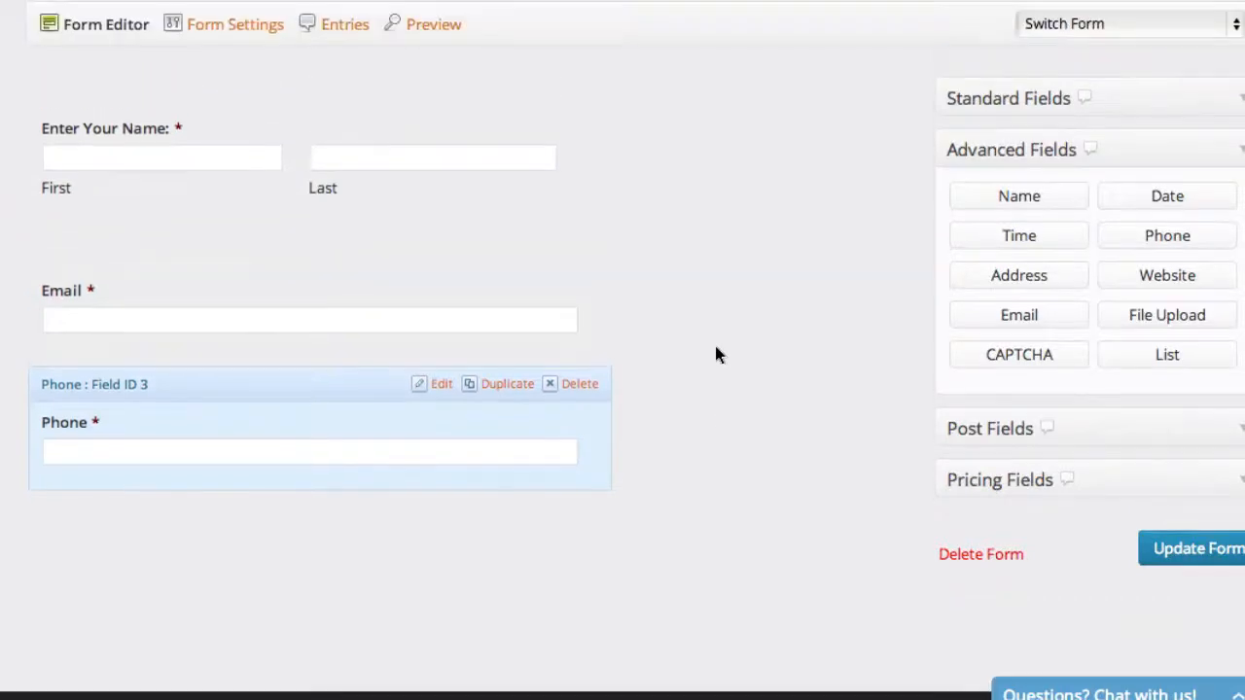
Step: Expand the standard field types and examine the site's "Sell Your House Now" form, including its #Beds drop-down choices, as an example
click(1123, 99)
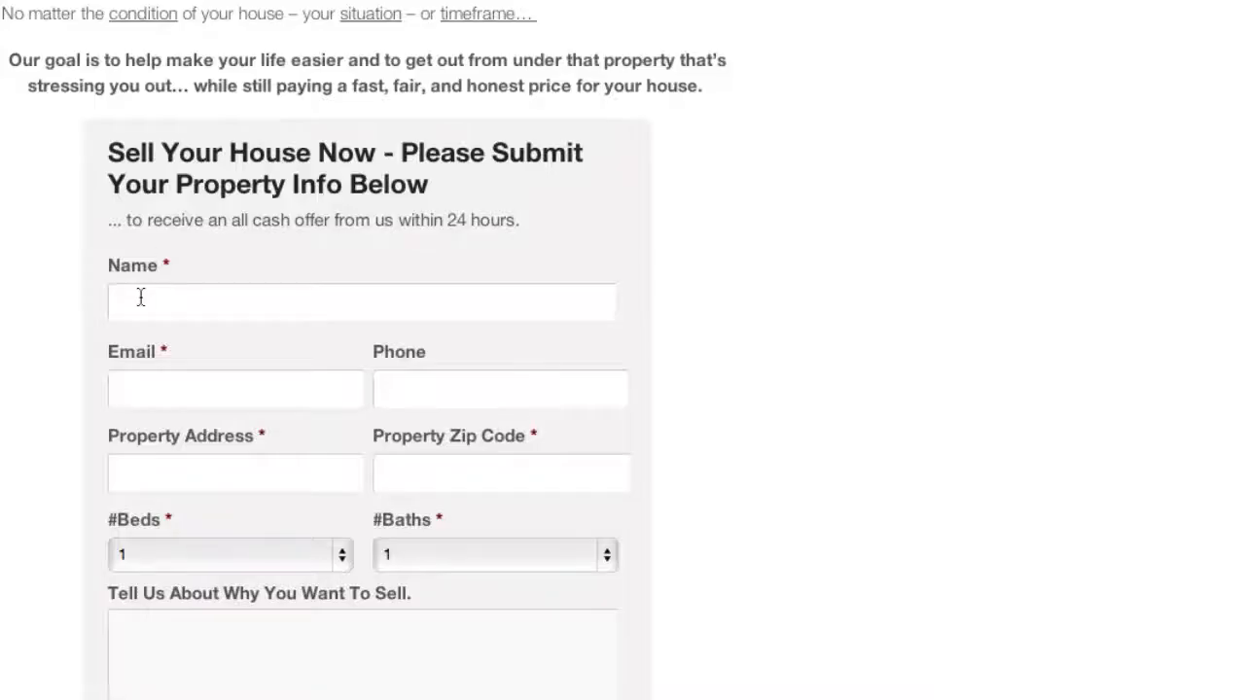
scroll(23, 422, up, 2)
scroll(24, 422, down, 5)
click(199, 340)
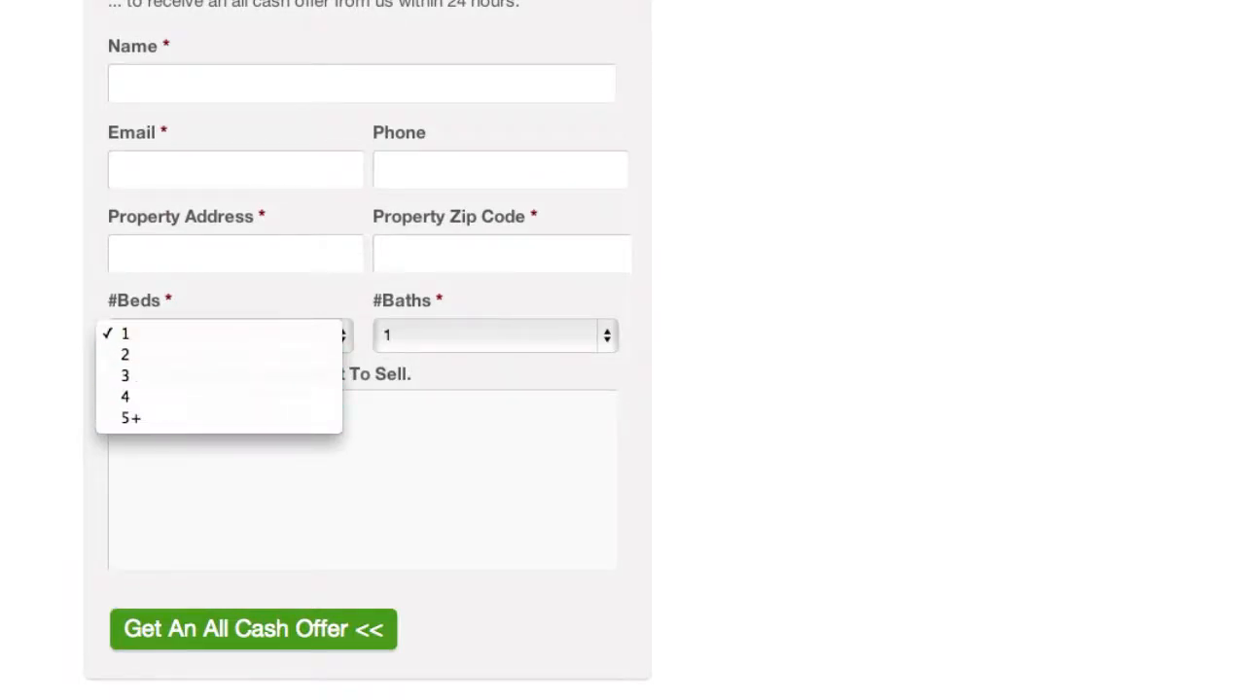
key(Escape)
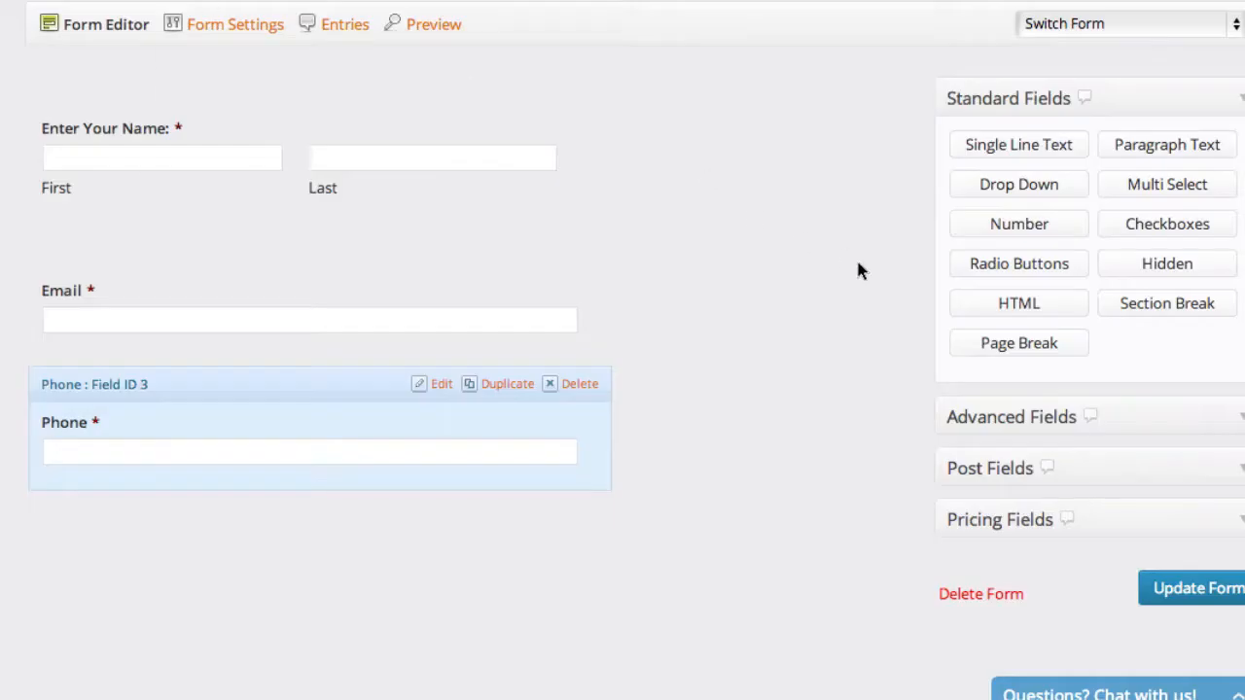
Step: Add a standard Checkboxes field below the phone and open its settings
click(1153, 236)
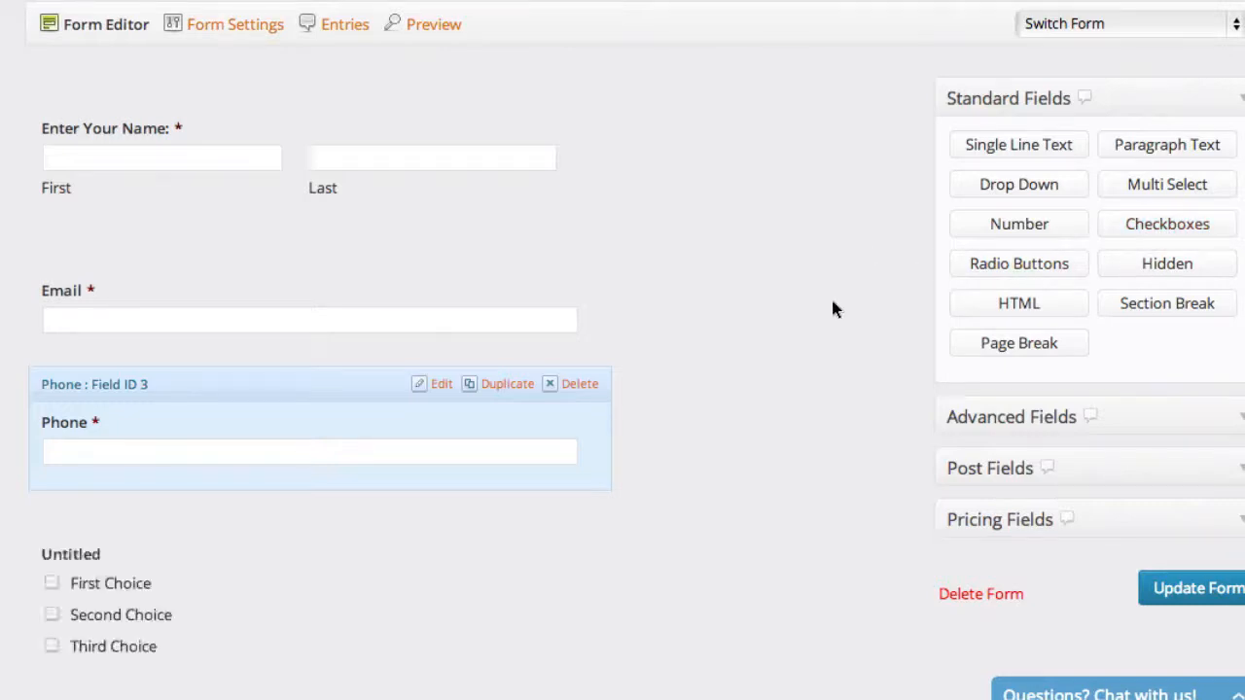
scroll(831, 309, down, 3)
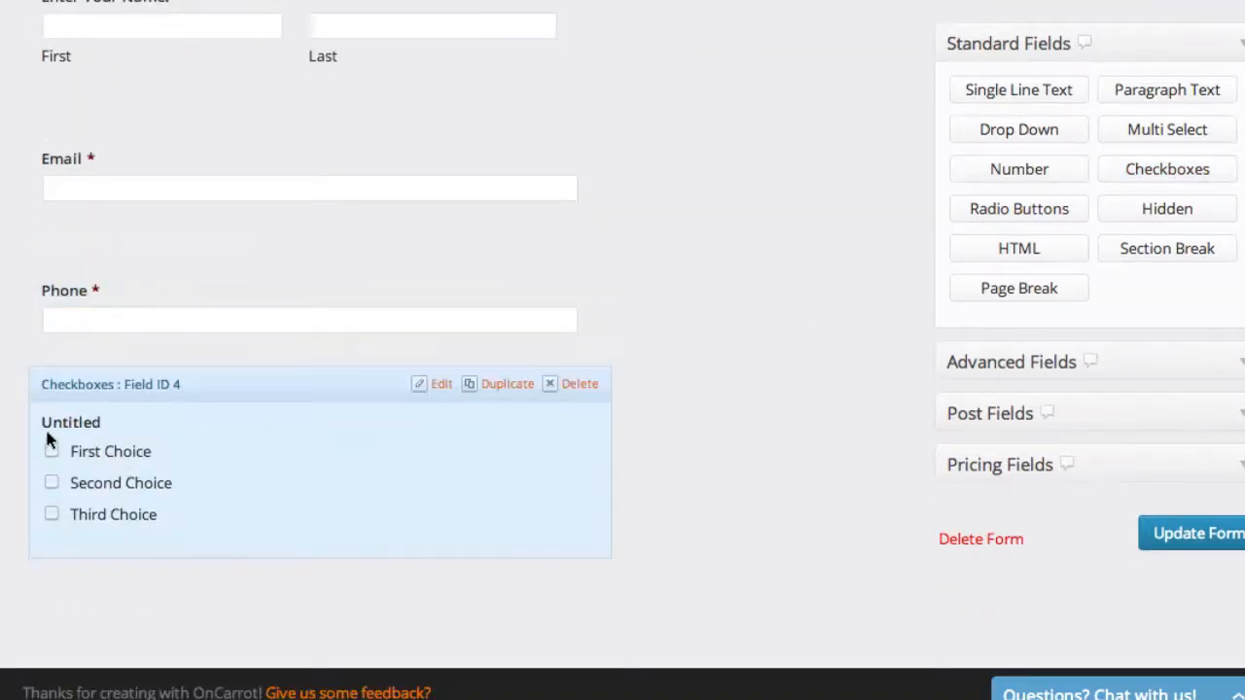
click(442, 385)
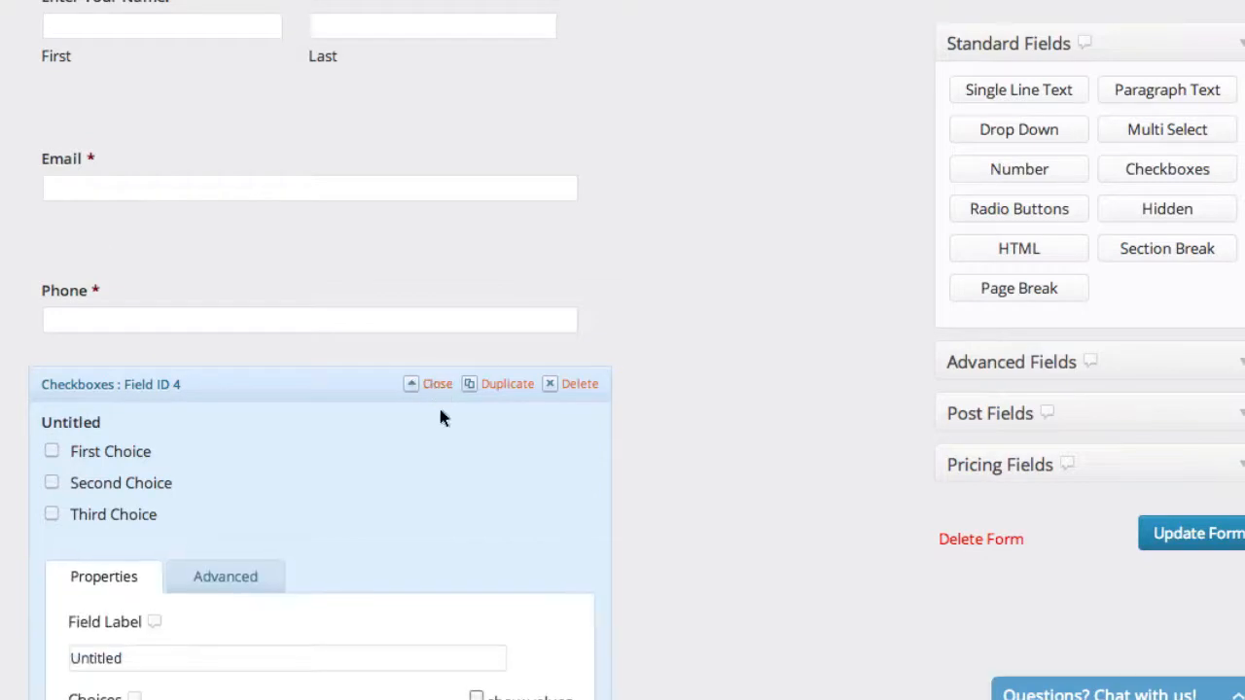
scroll(282, 534, down, 3)
Step: Label the Checkboxes field "How Much Experience Do You Have?"
triple_click(250, 471)
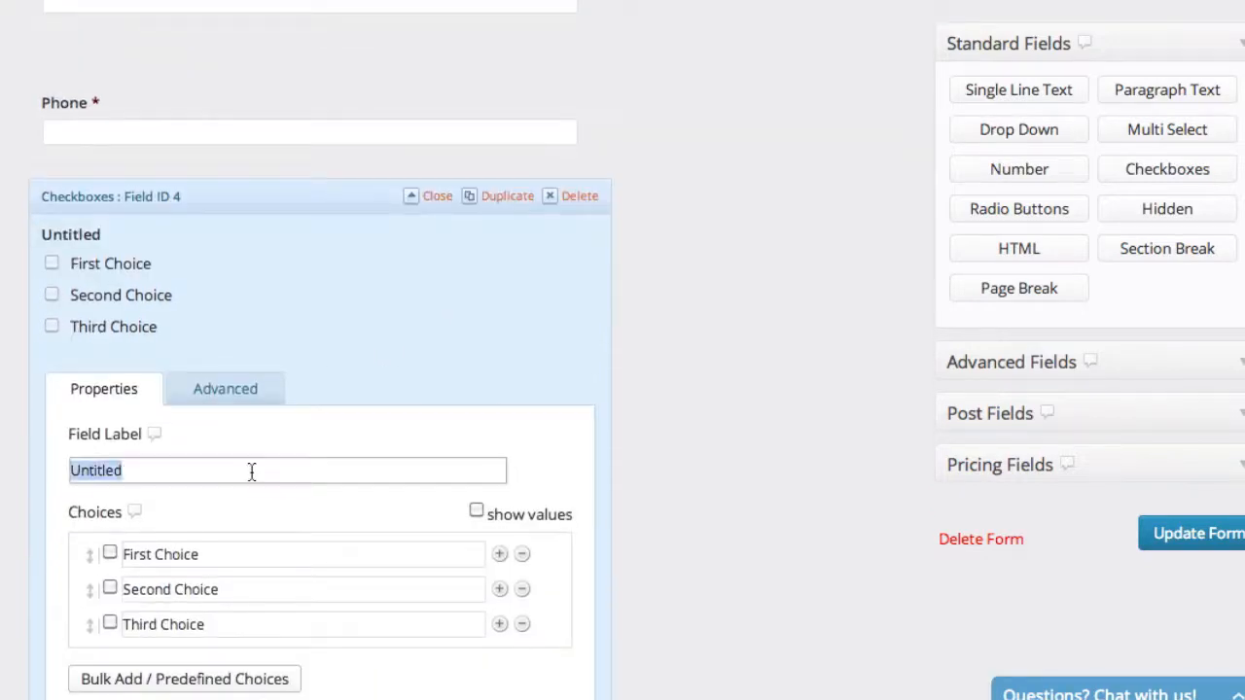
text(How Mu)
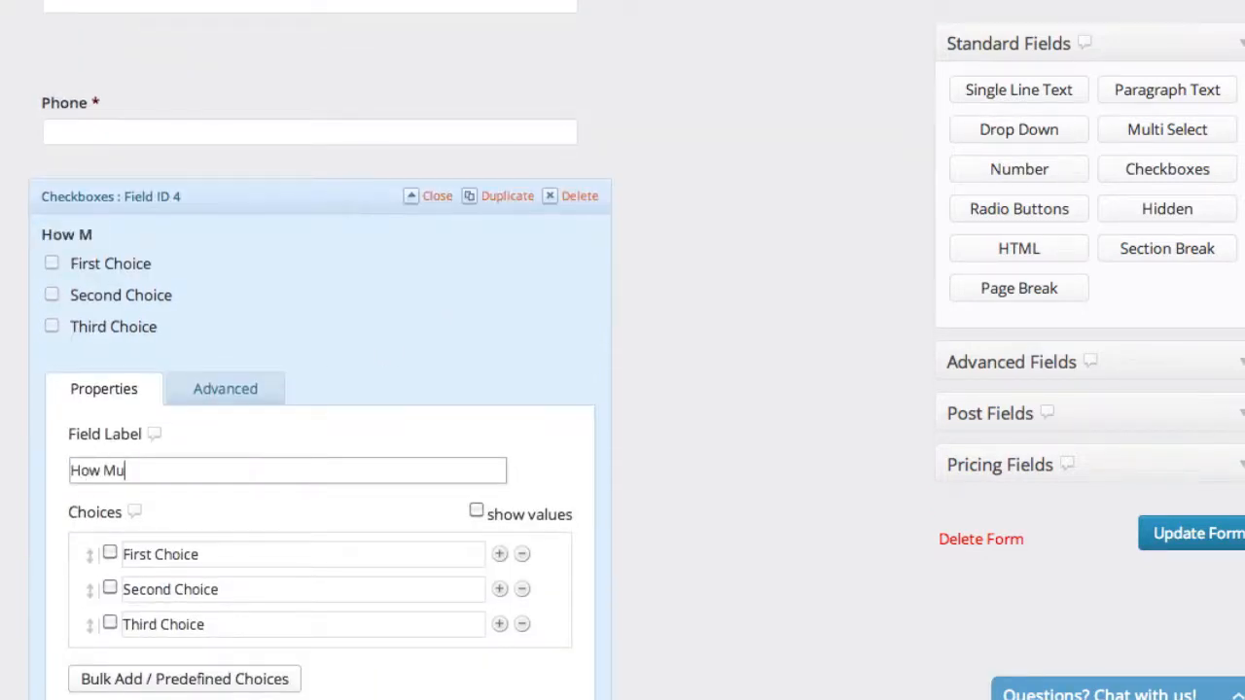
text(ch Experience )
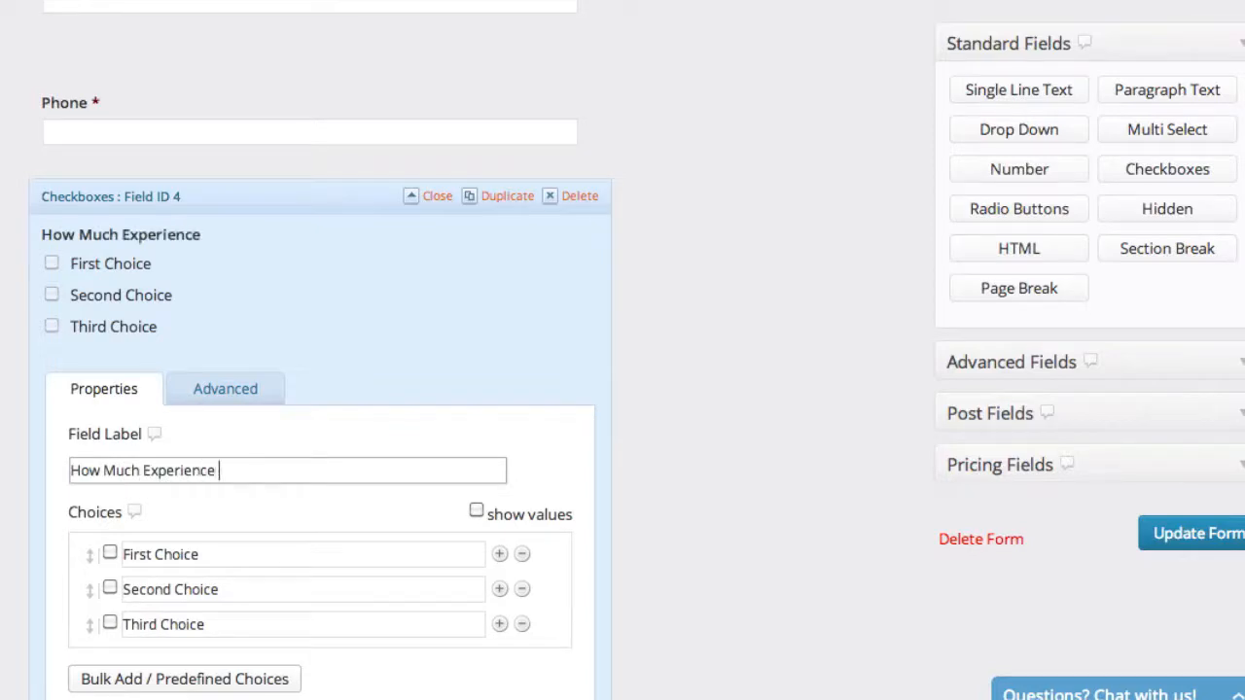
text(Do You )
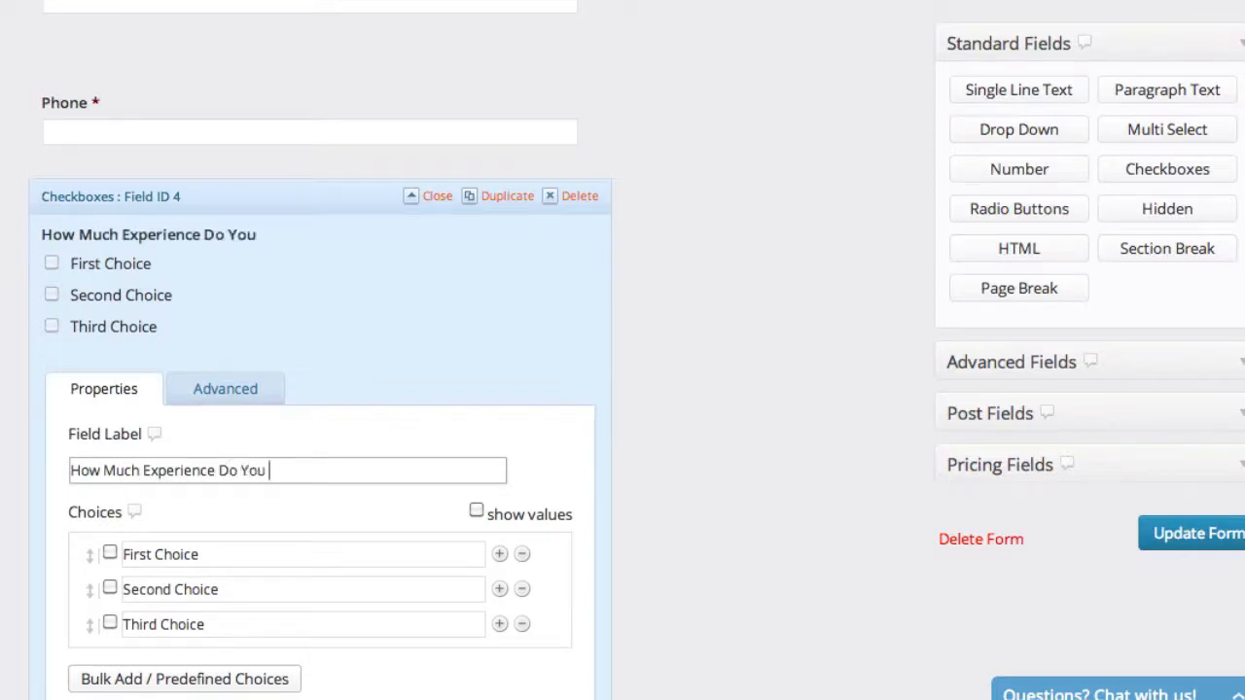
text(Have?)
Step: Name the three choices of the experience checkboxes "None", "1-5 years" and "5 years +"
click(214, 553)
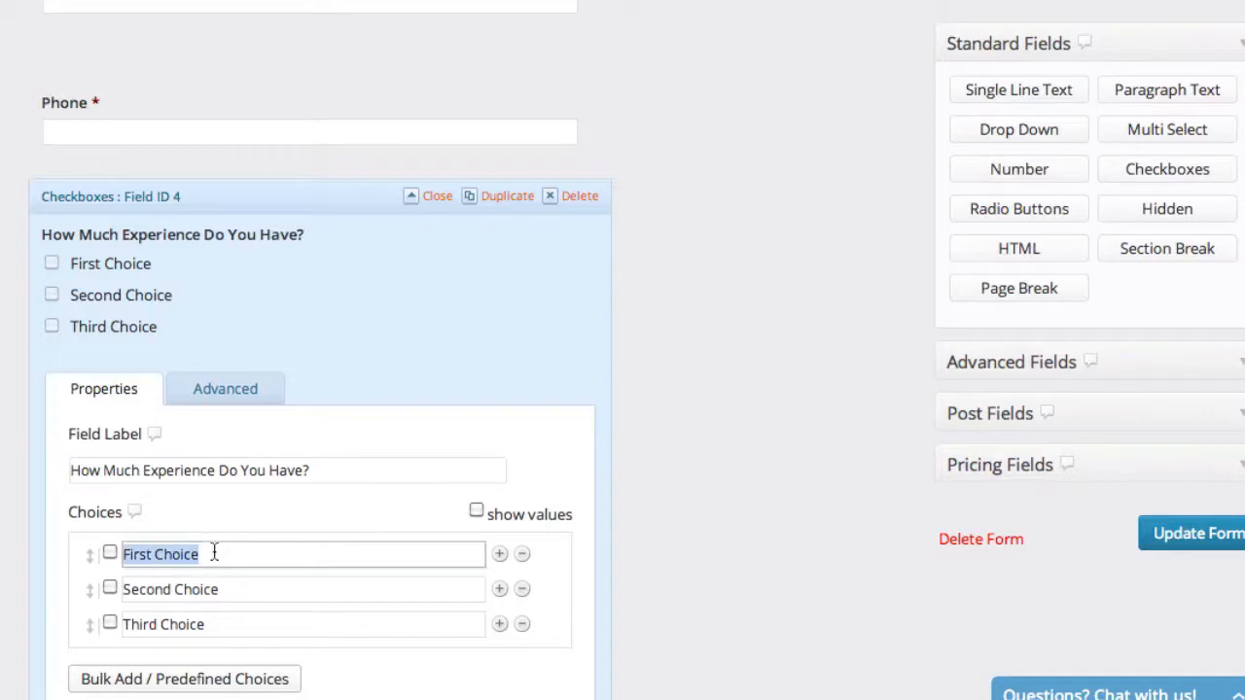
text(None)
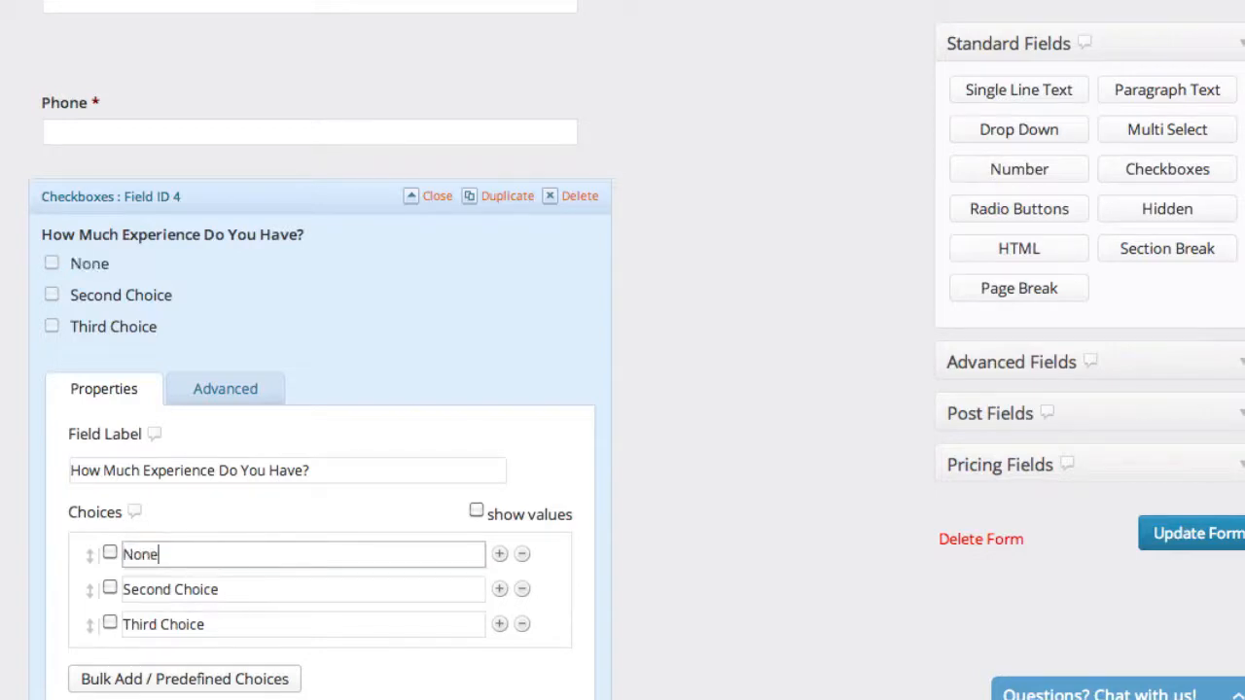
click(207, 593)
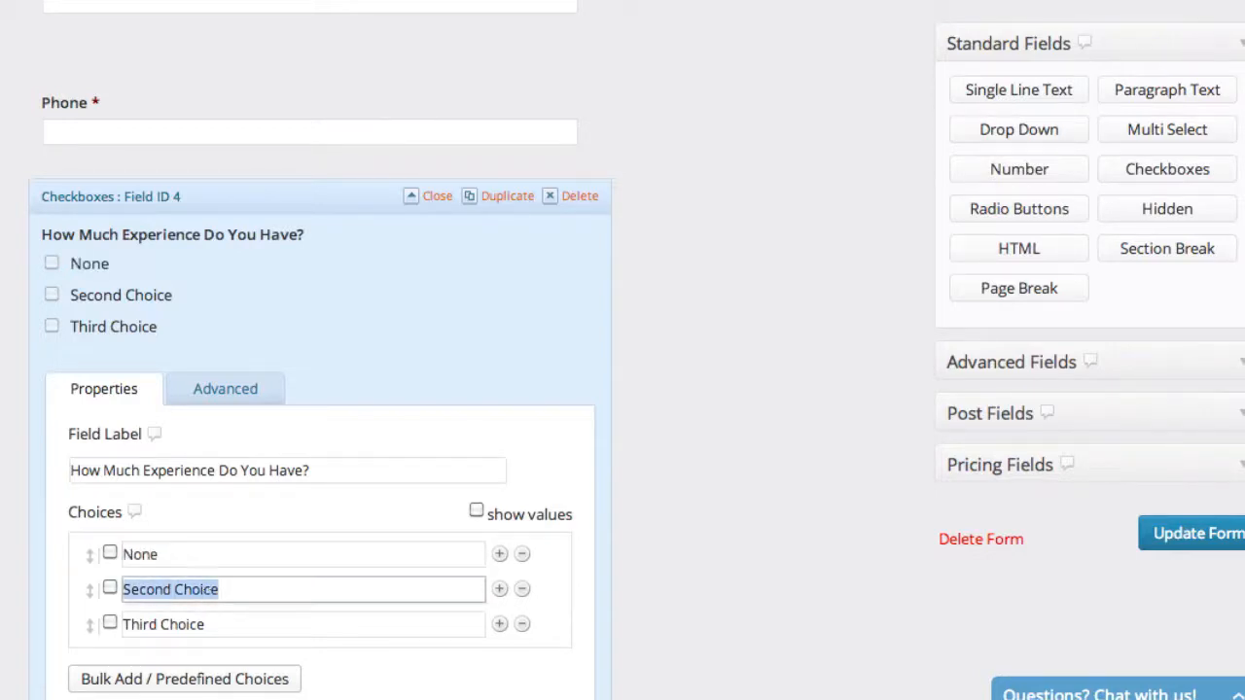
text(1-5 )
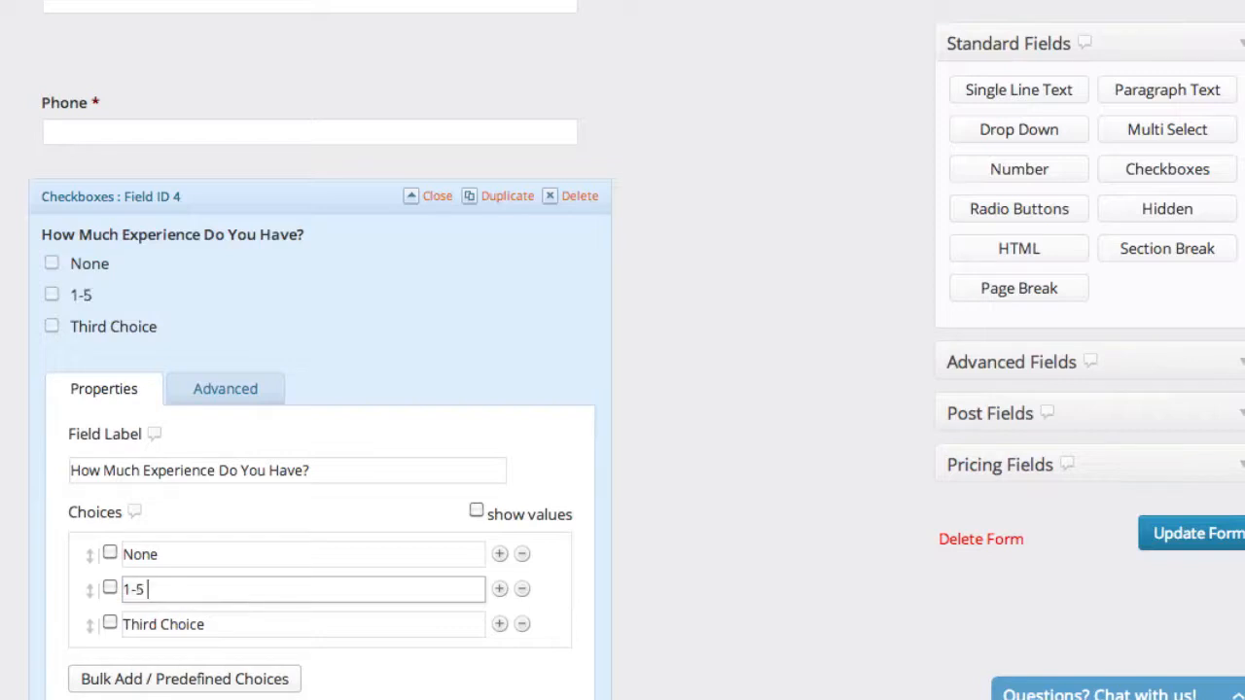
text(yyears)
double_click(208, 634)
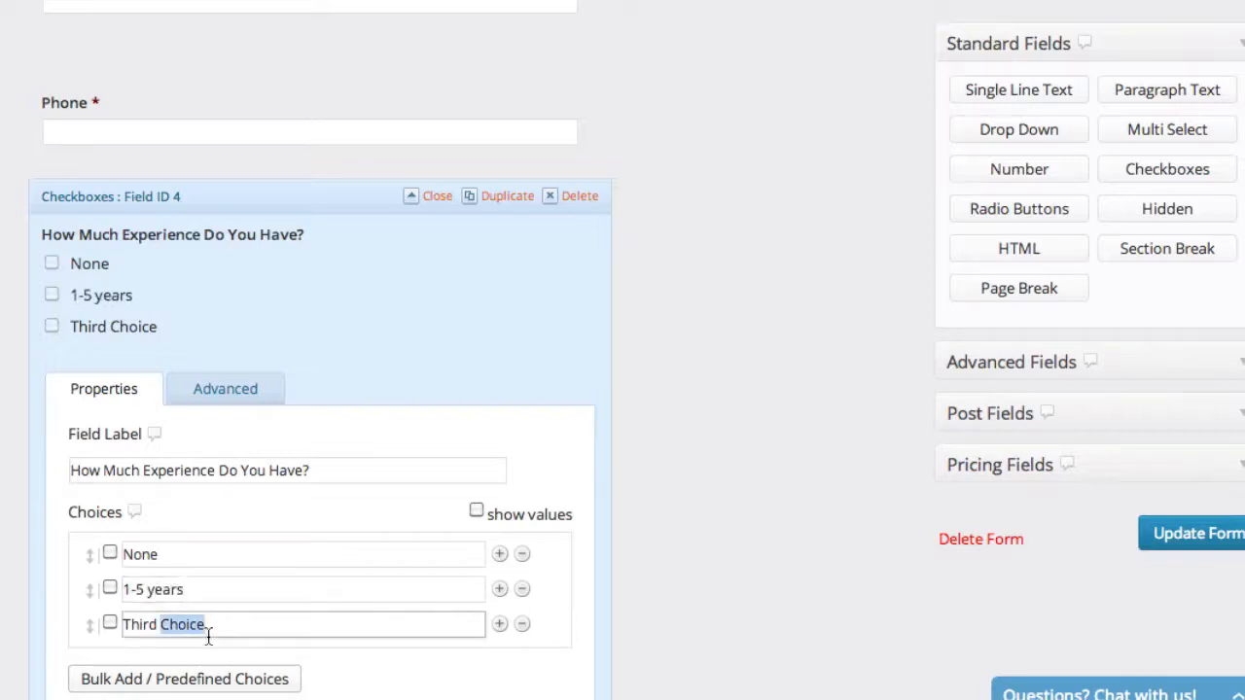
triple_click(208, 634)
text(5 years )
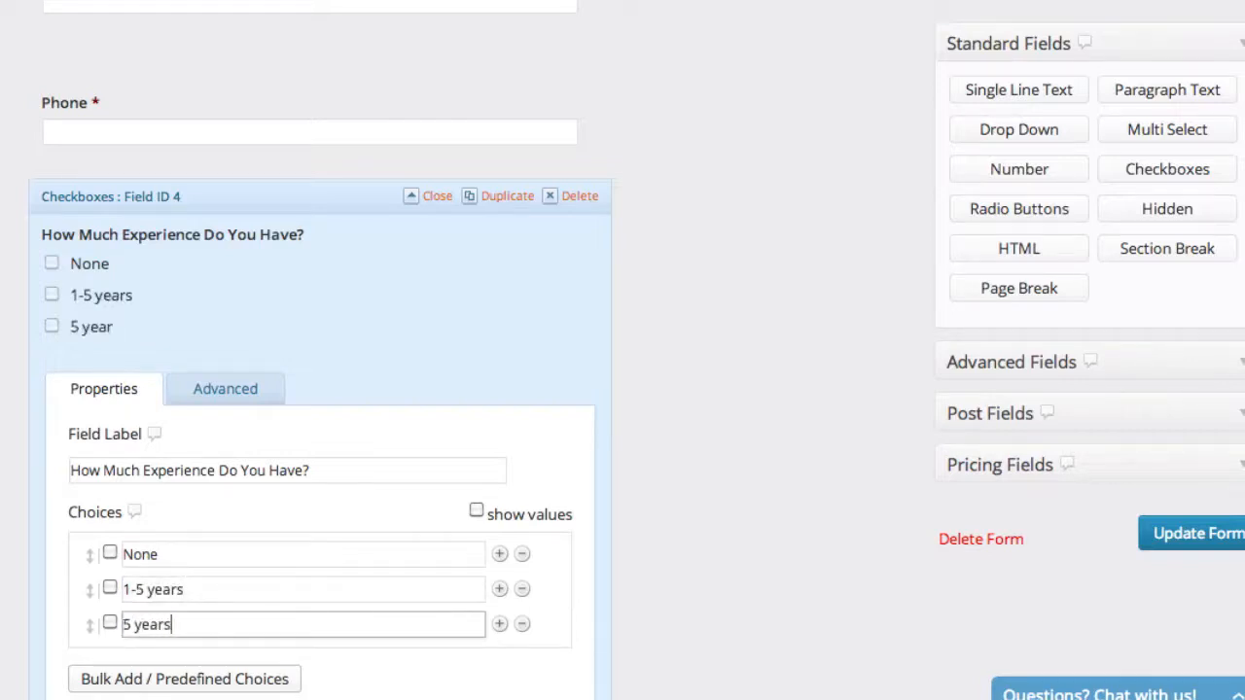
text(+)
click(547, 527)
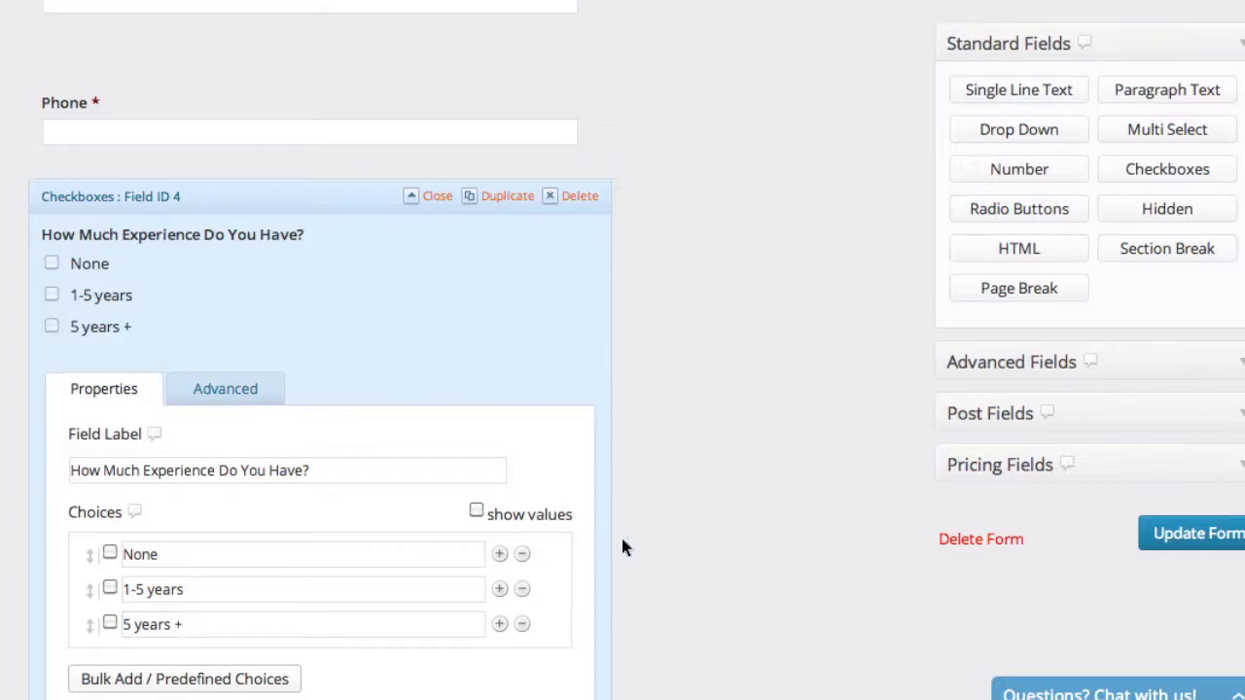
Step: Browse the predefined choice categories for the checkboxes, preview the Comparison set and close the dialog without inserting it
scroll(636, 551, down, 2)
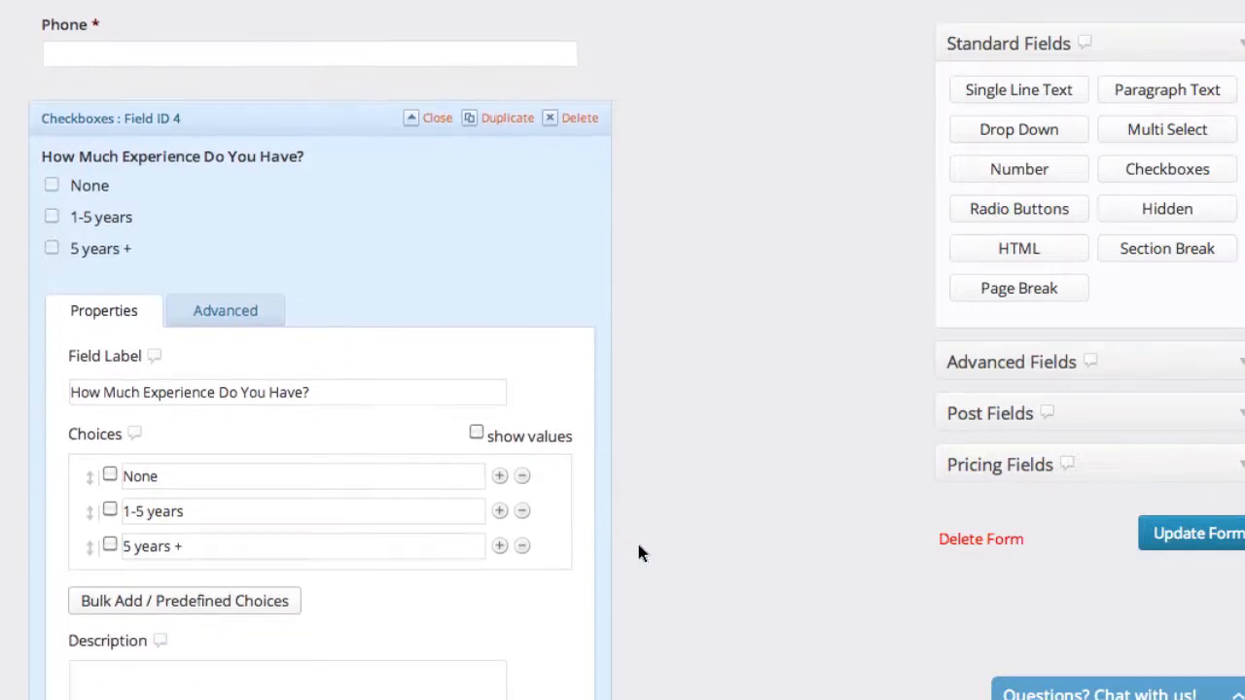
scroll(637, 552, down, 4)
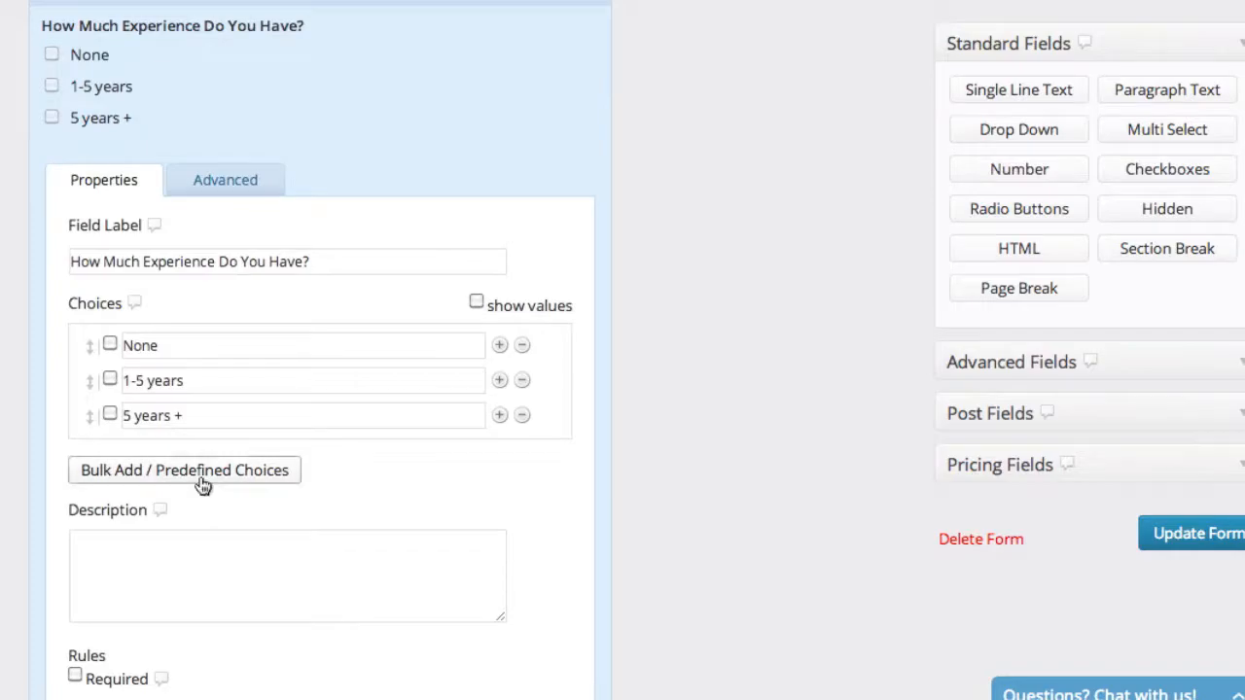
click(203, 486)
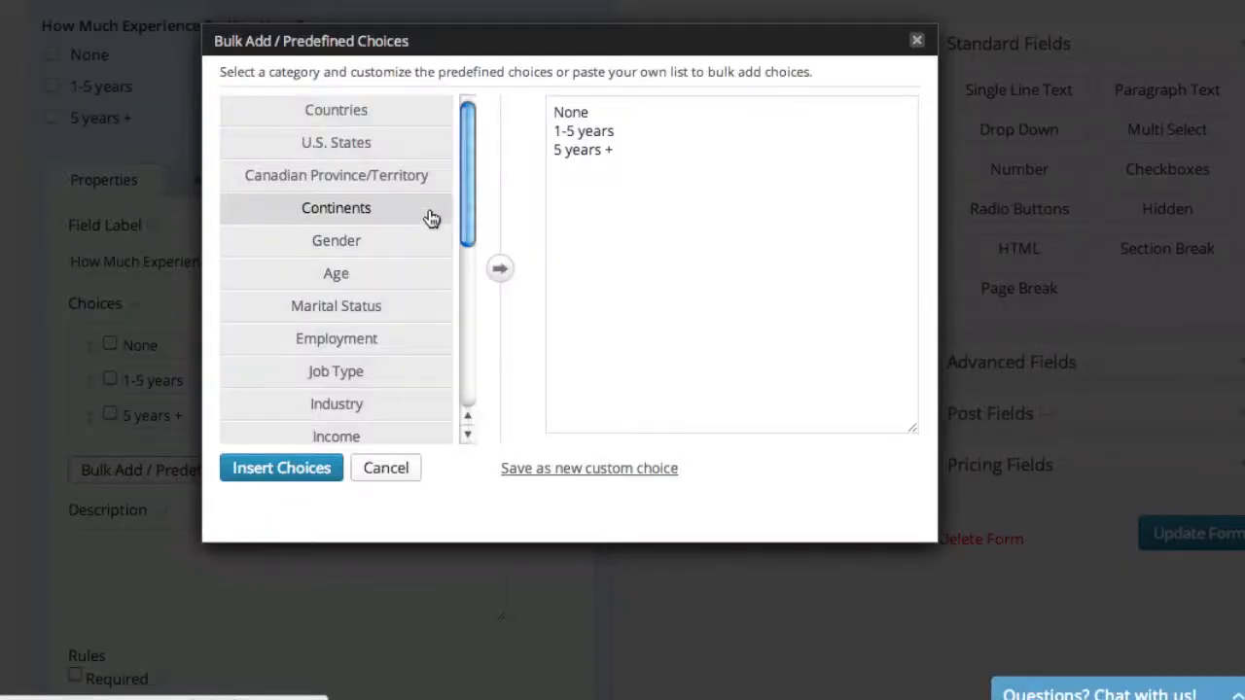
drag(467, 183, 458, 364)
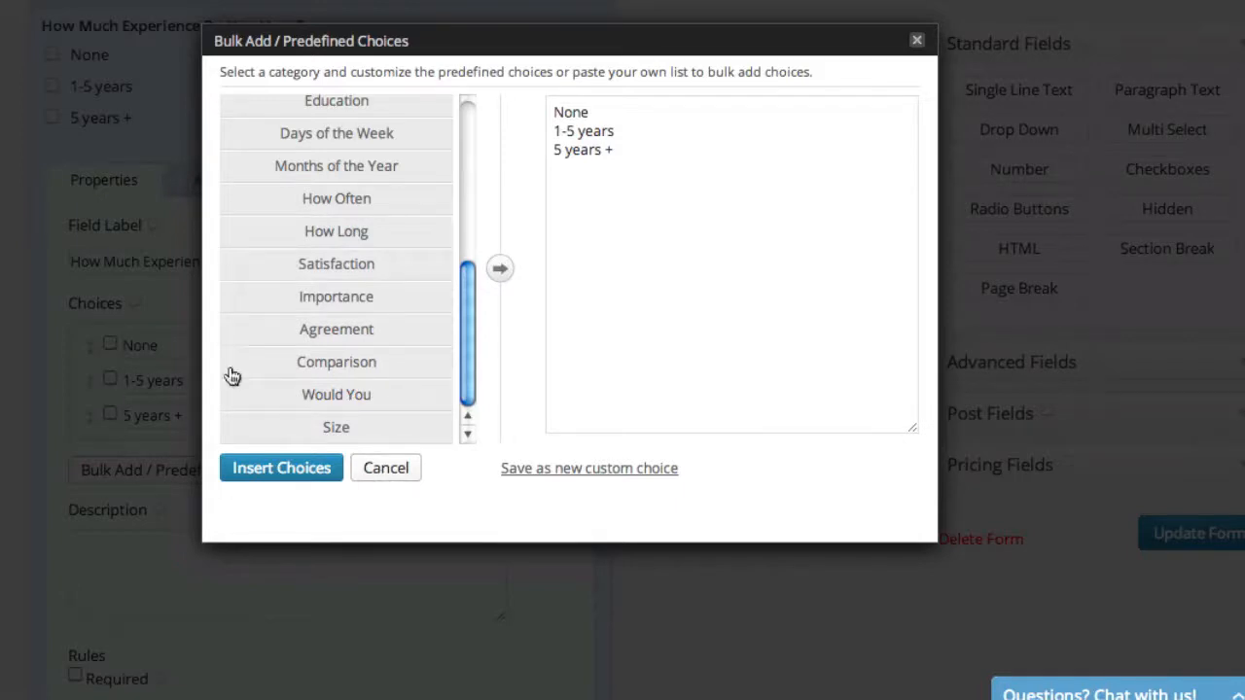
click(350, 378)
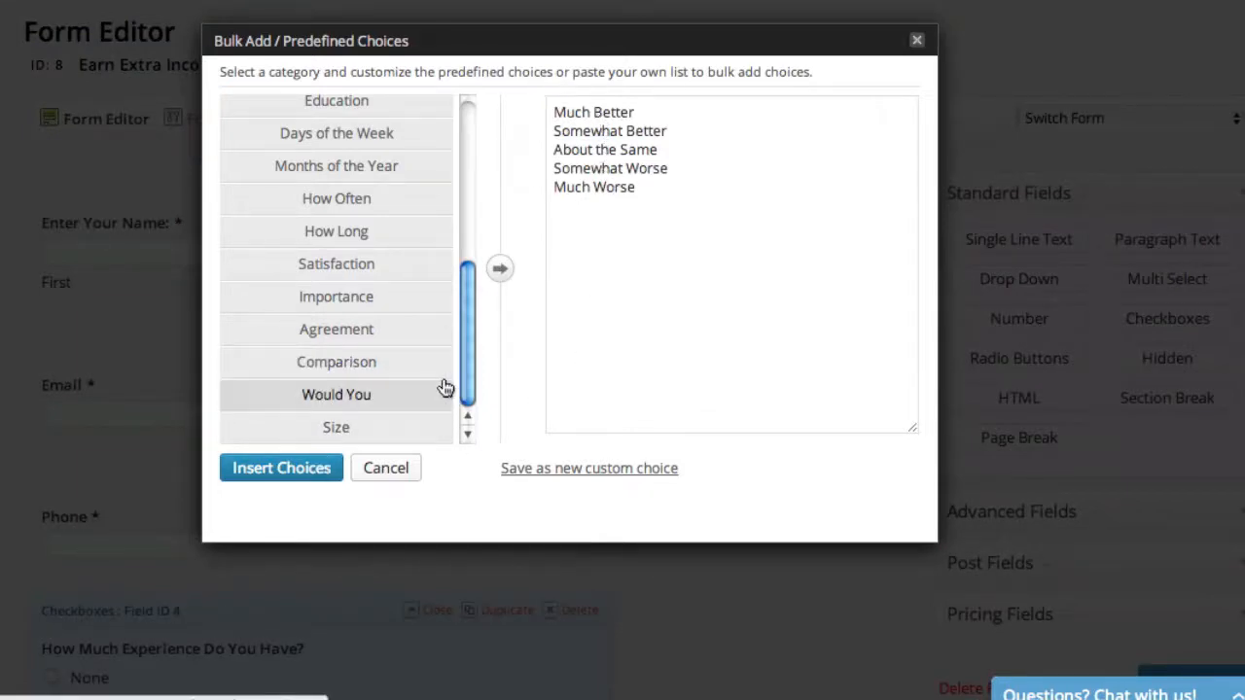
click(916, 40)
Step: Close the experience field's settings and save the form with its new checkbox question
scroll(756, 459, down, 3)
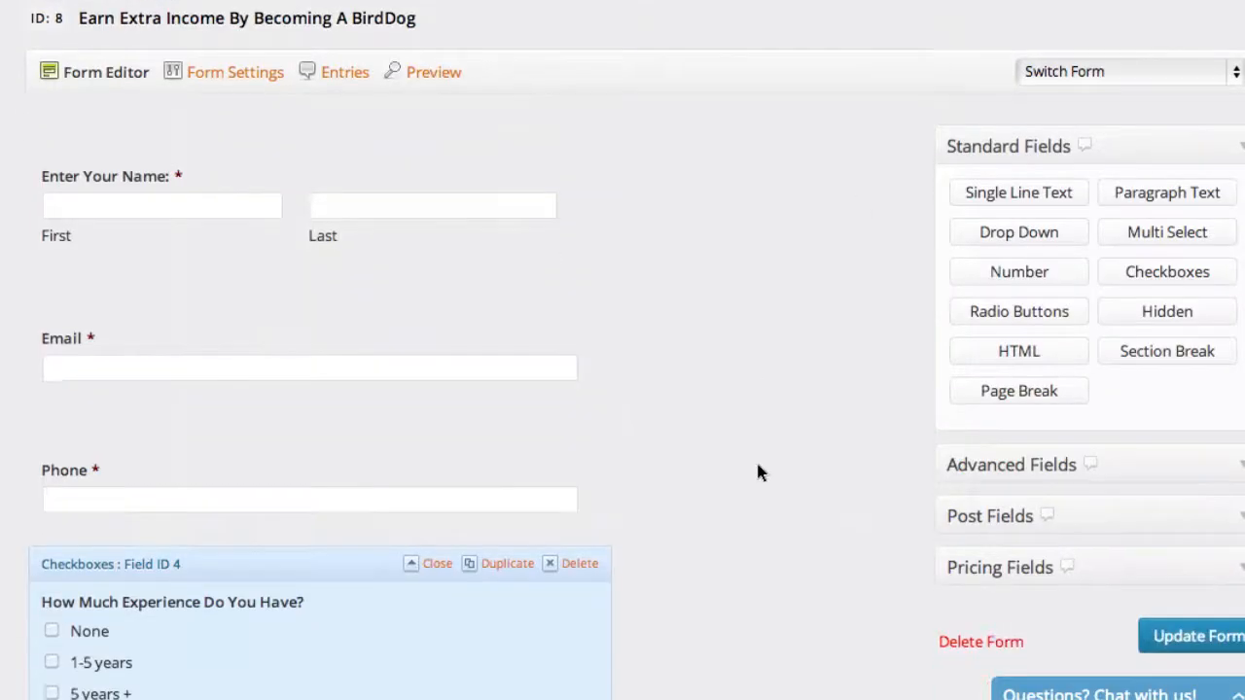
scroll(758, 467, down, 5)
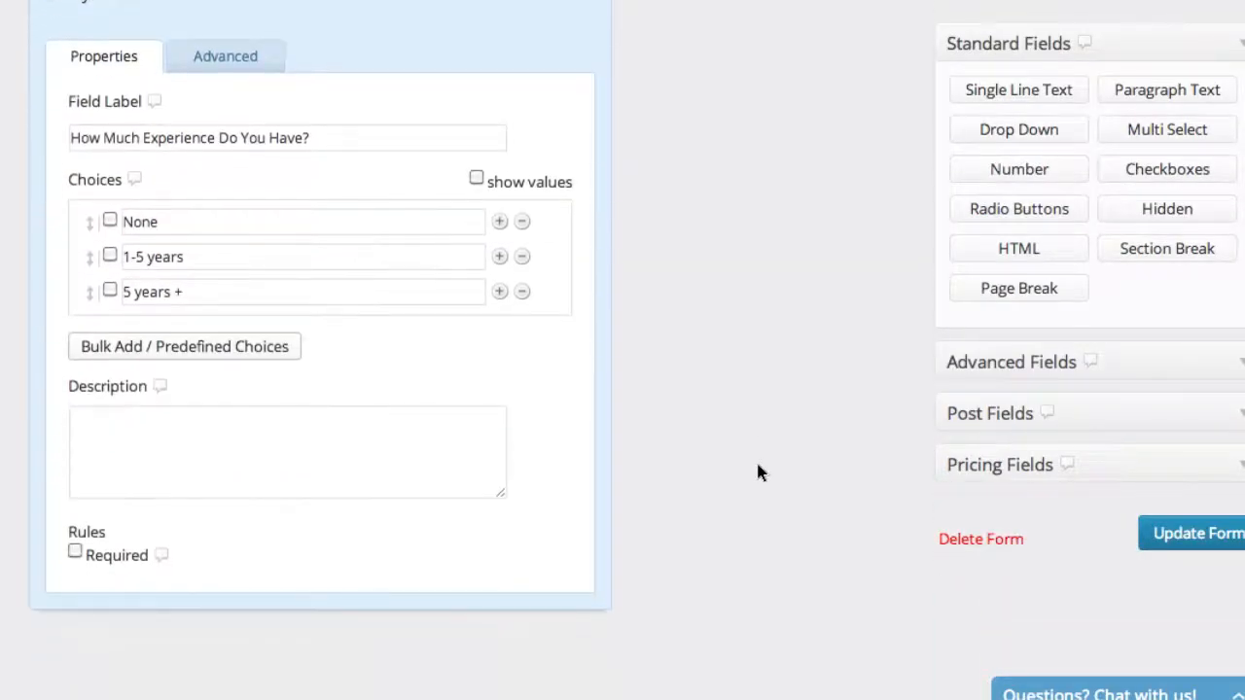
scroll(758, 382, up, 4)
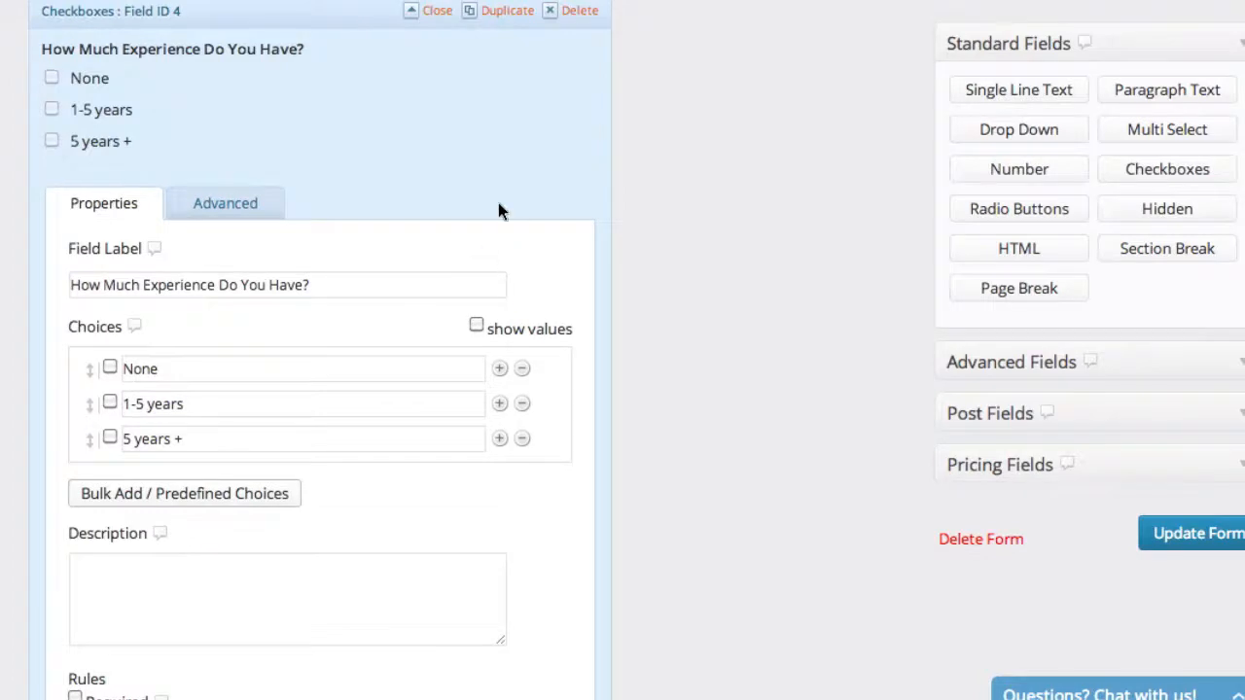
scroll(467, 146, up, 1)
click(436, 48)
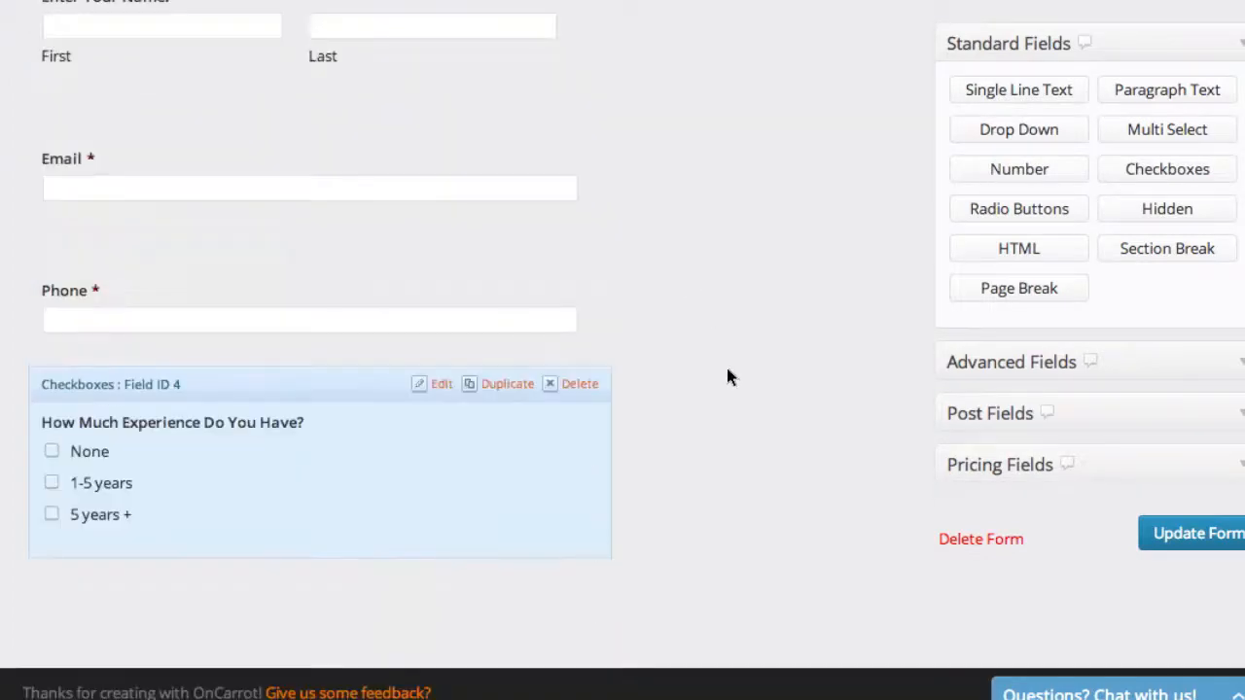
scroll(806, 442, up, 2)
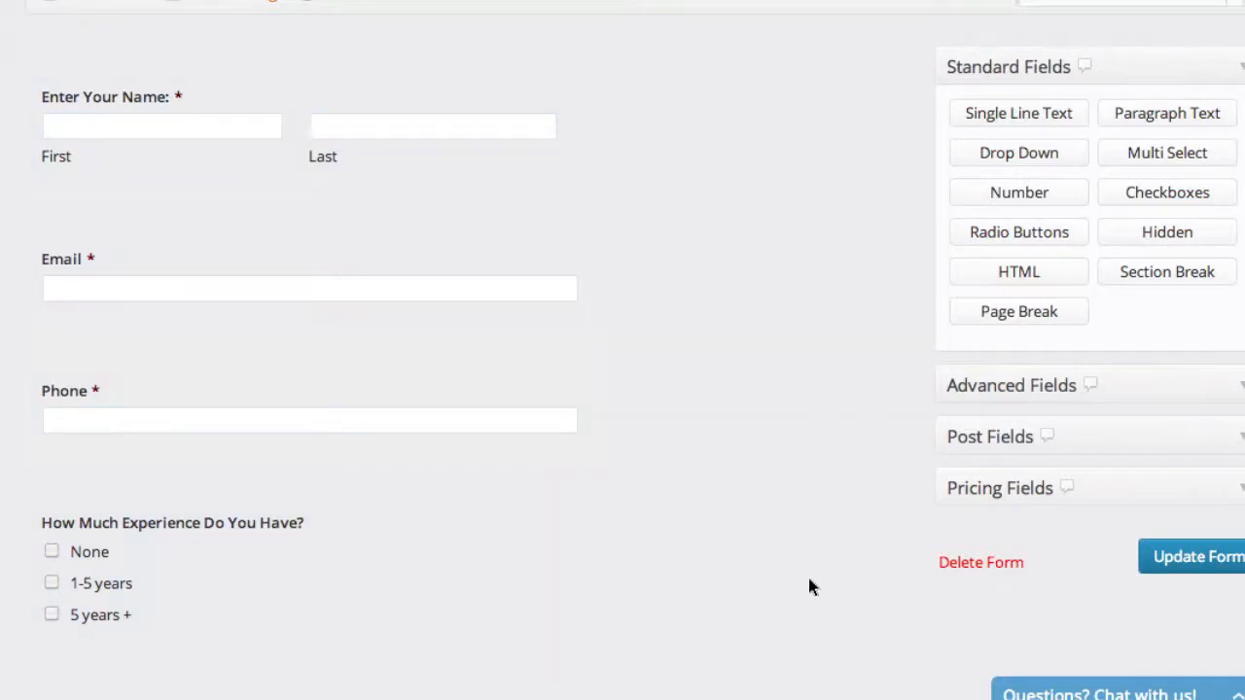
click(1198, 571)
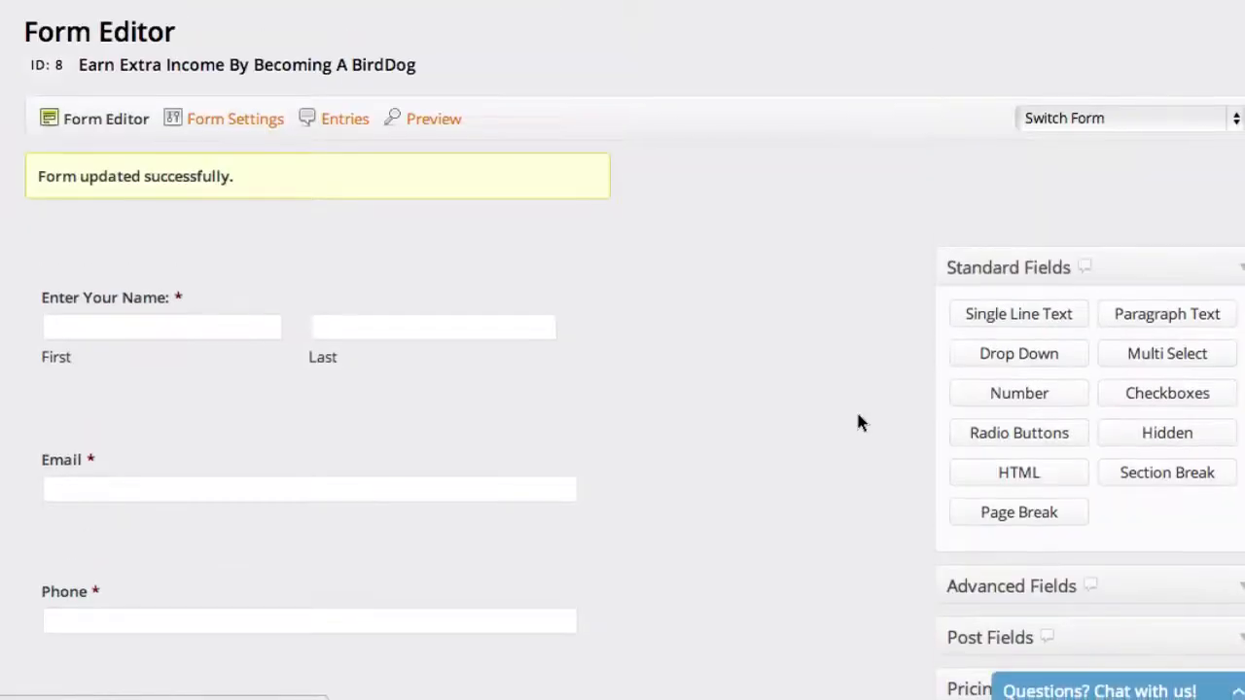
Step: Open the form's settings and change the submit button text to "Join Our Birddog Program <<"
mouse_move(231, 131)
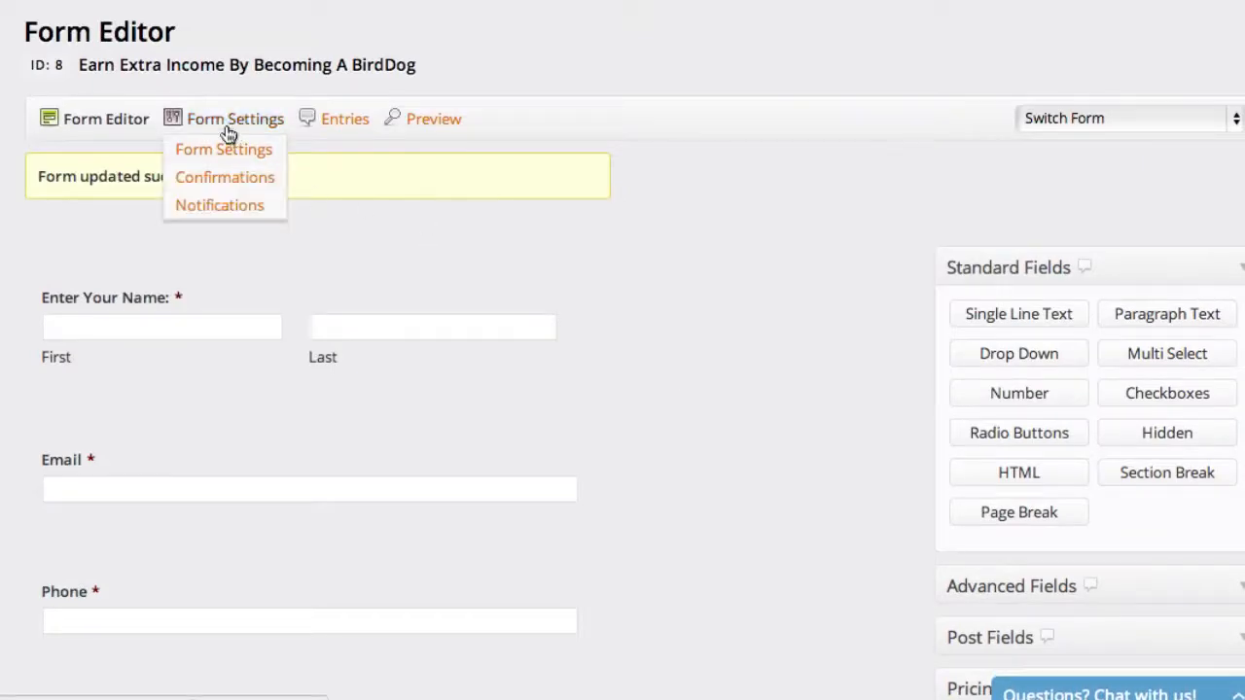
click(228, 132)
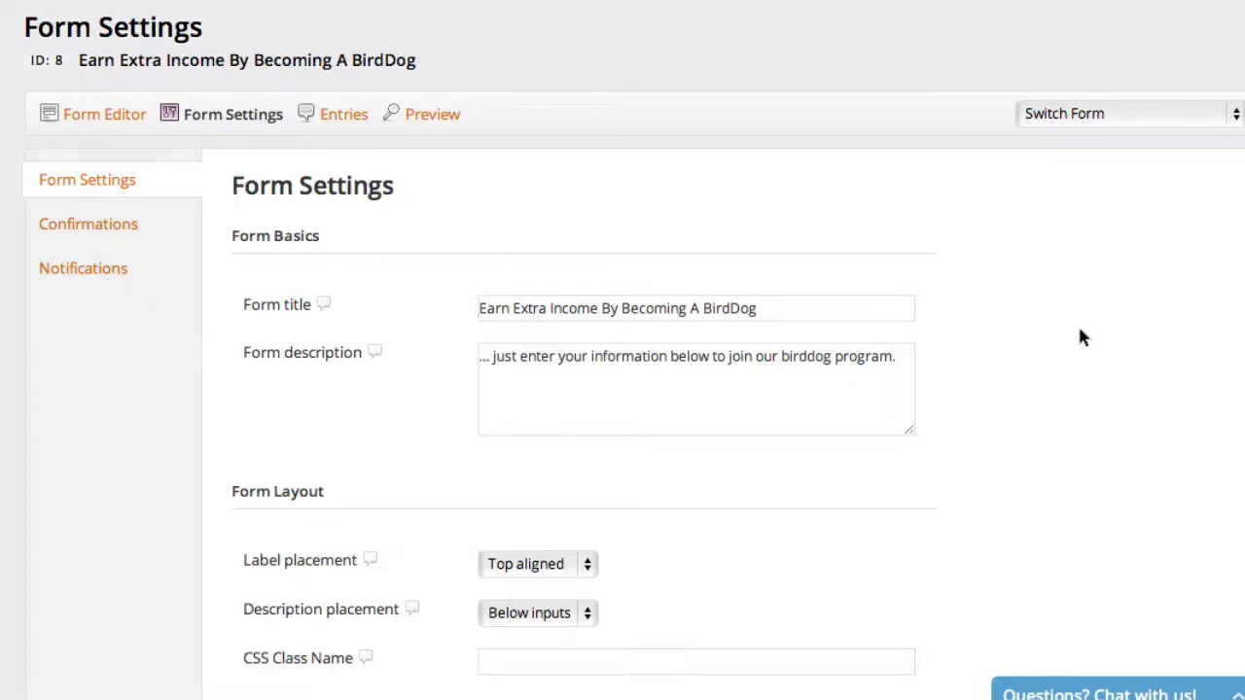
scroll(1079, 332, down, 5)
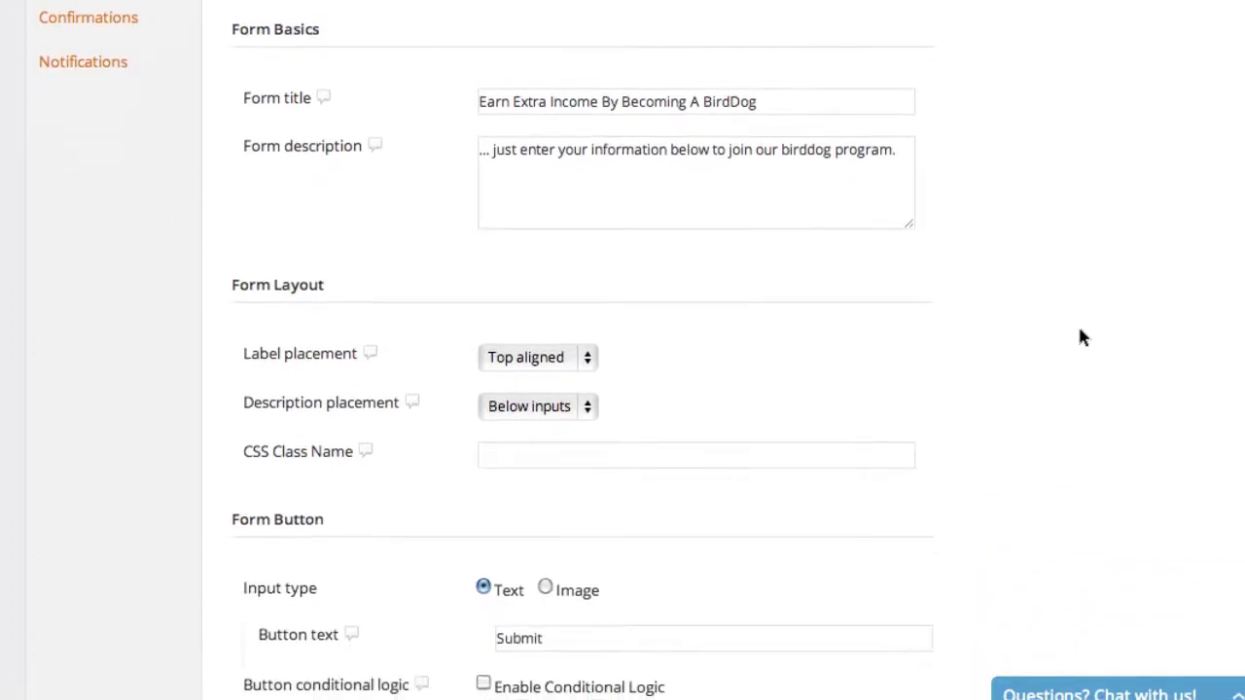
scroll(1081, 335, down, 3)
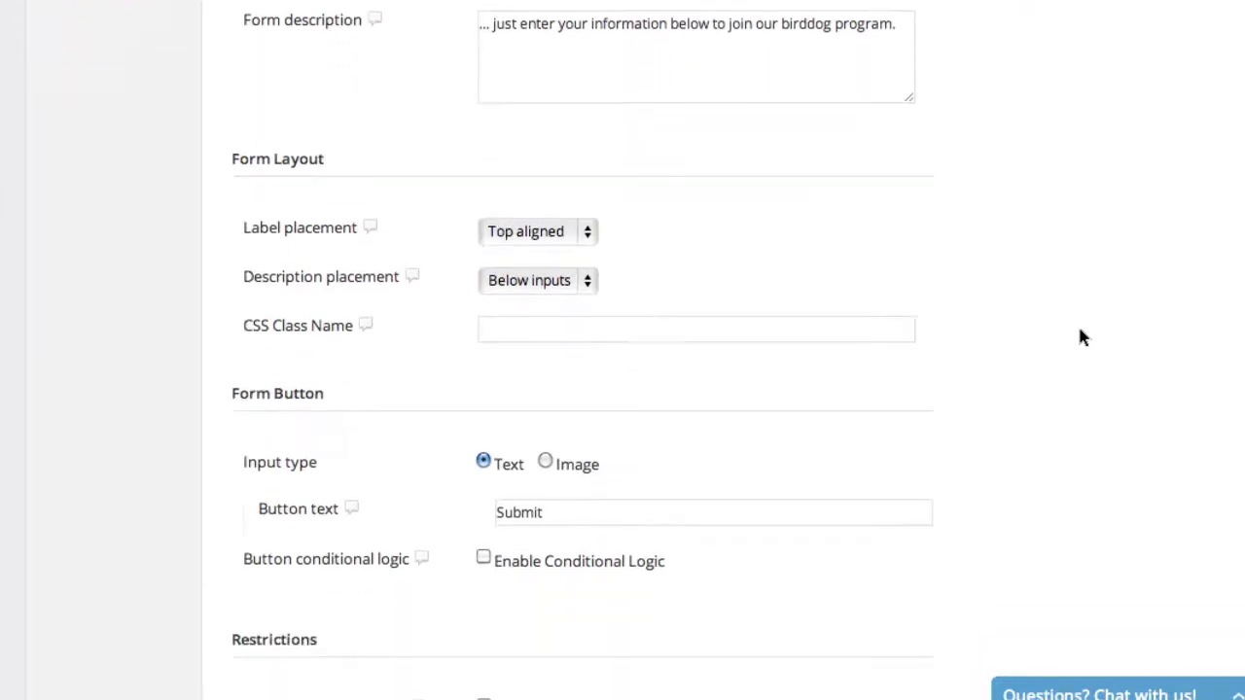
scroll(1097, 347, down, 4)
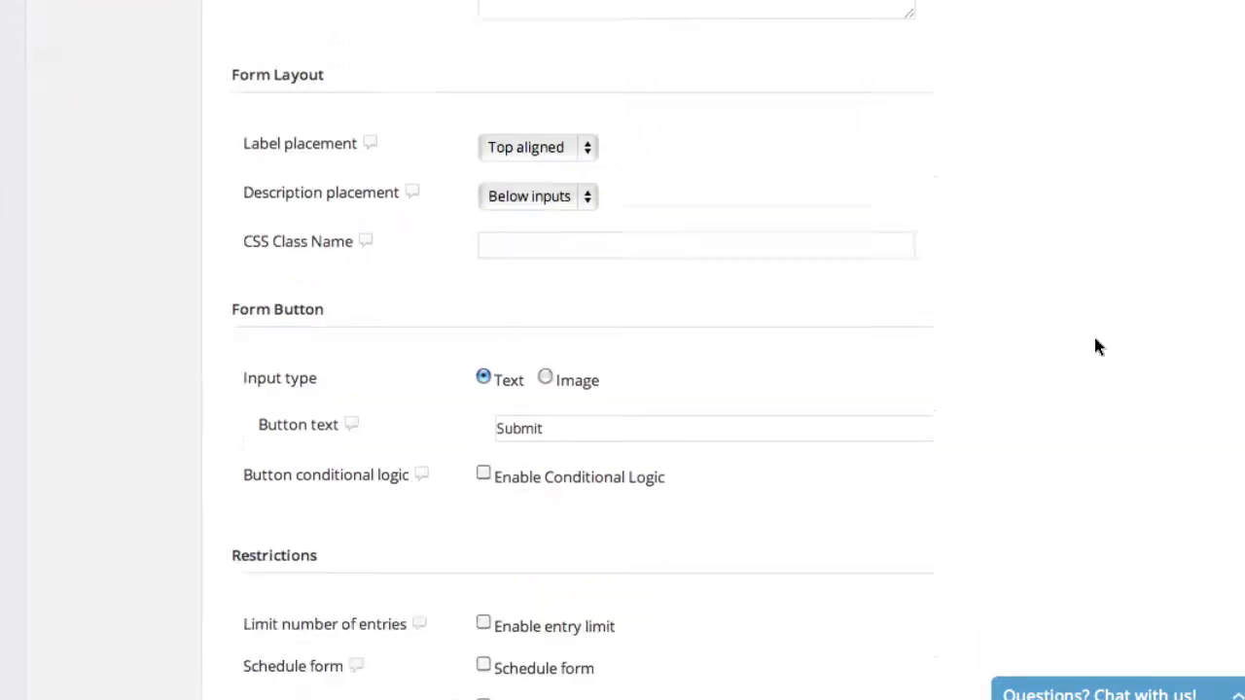
scroll(1097, 350, down, 3)
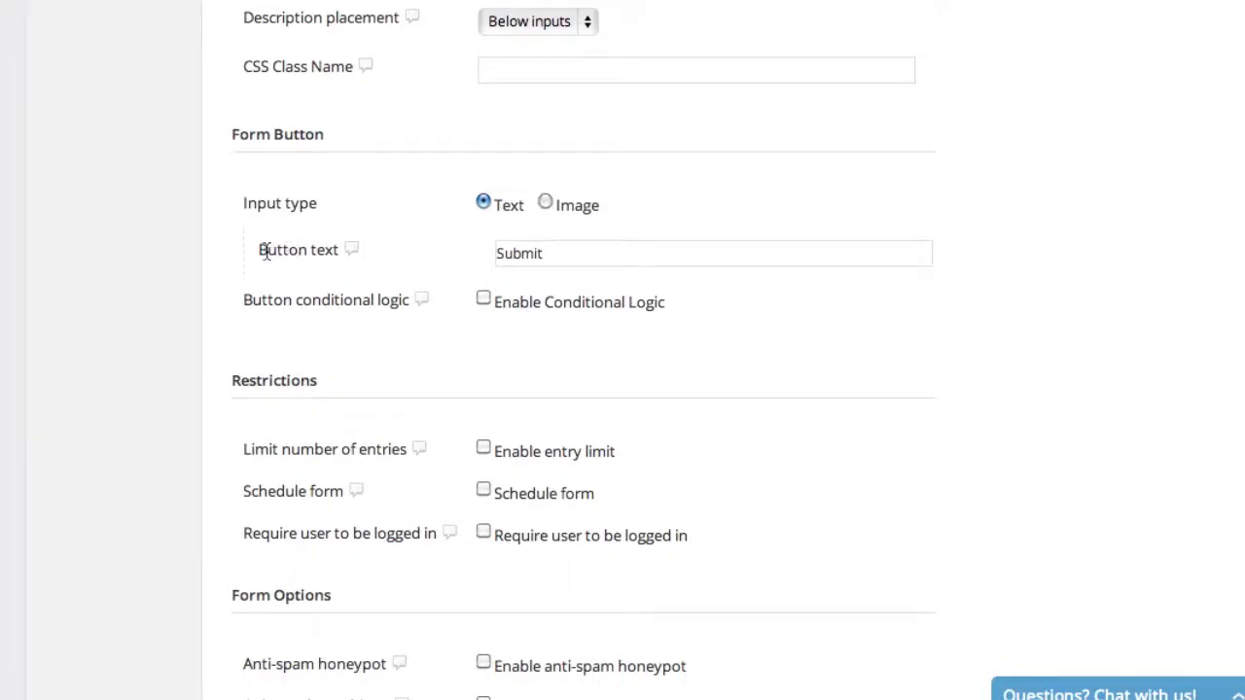
double_click(525, 253)
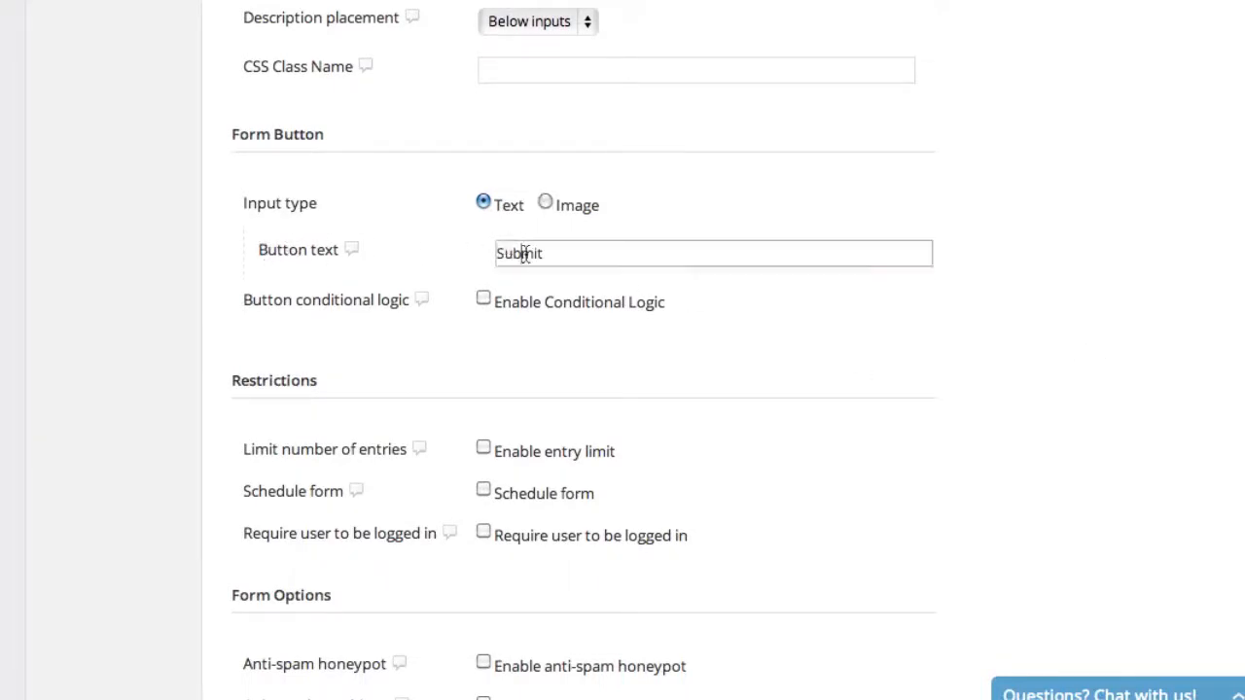
text(Join Our Bri)
key(BackSpace)
key(BackSpace)
text(ir)
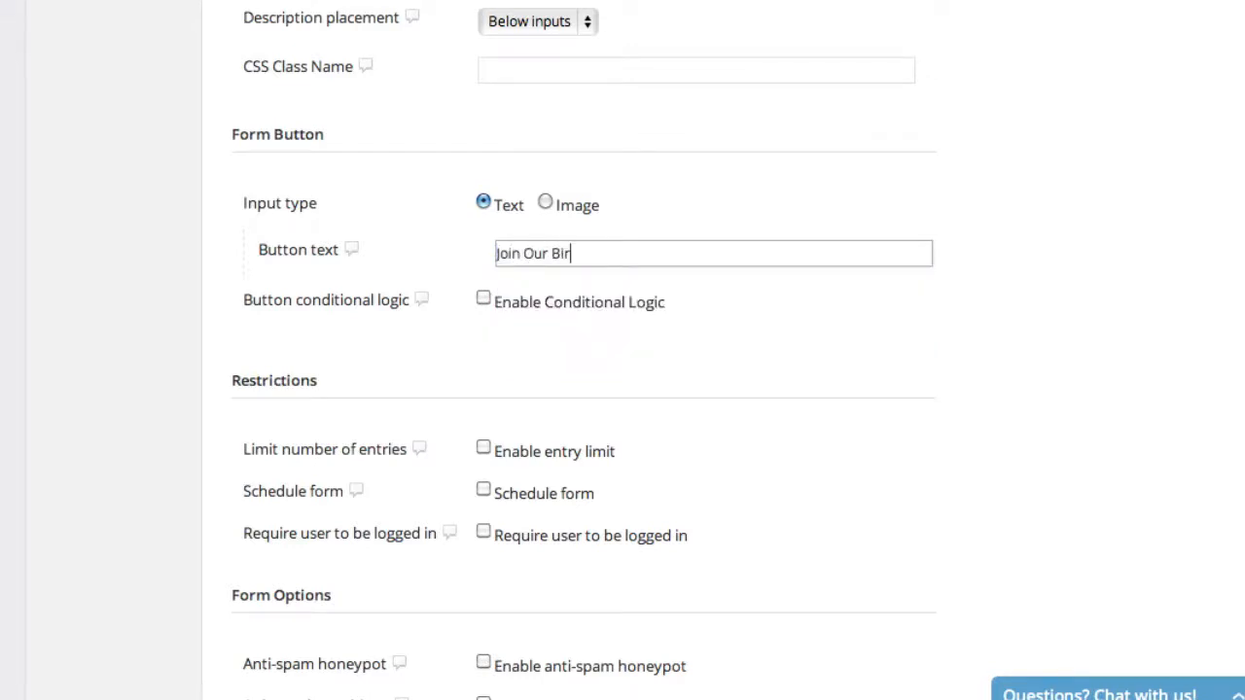
text(ddog Program)
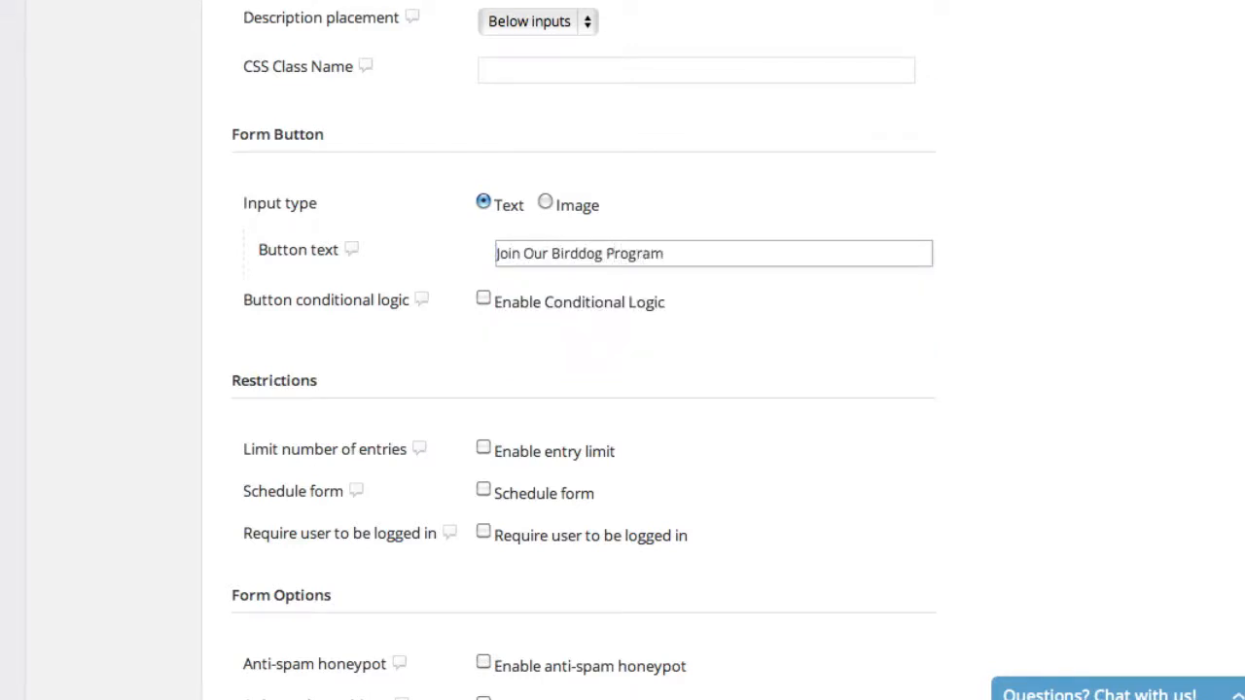
text( <<)
click(1001, 309)
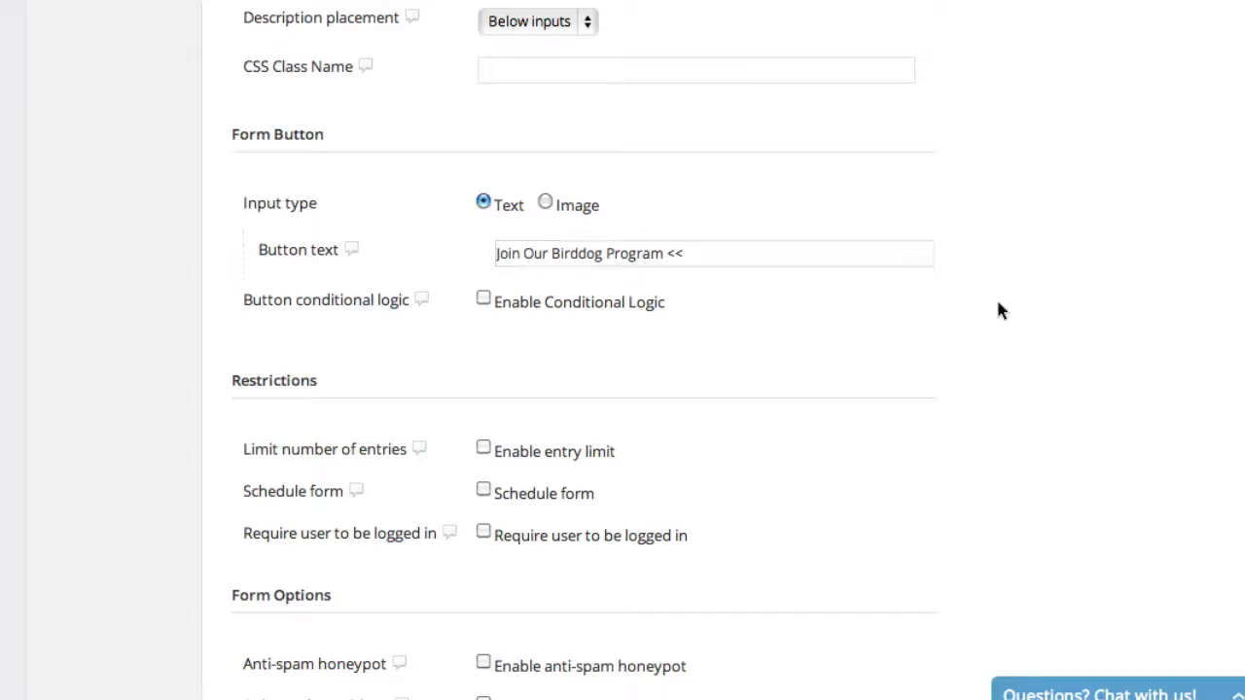
Step: Save the updated form settings and return to the beginning of the page
scroll(1091, 355, down, 3)
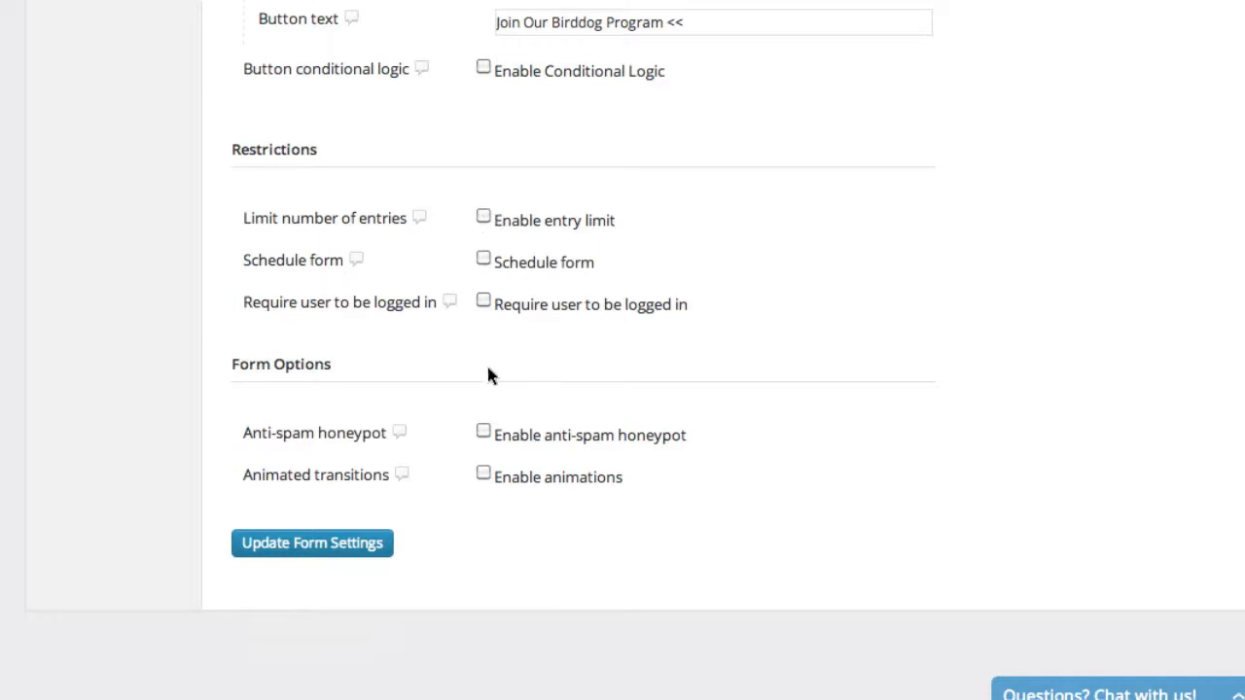
click(307, 547)
scroll(1003, 409, down, 8)
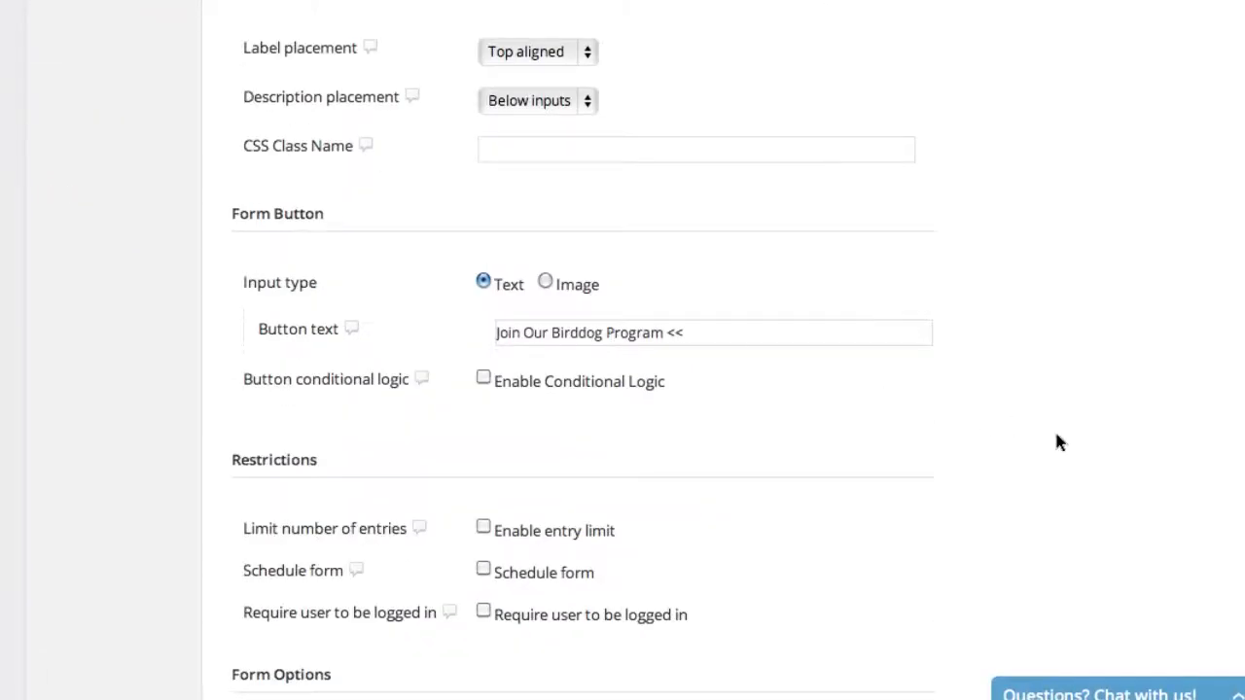
scroll(1058, 442, up, 8)
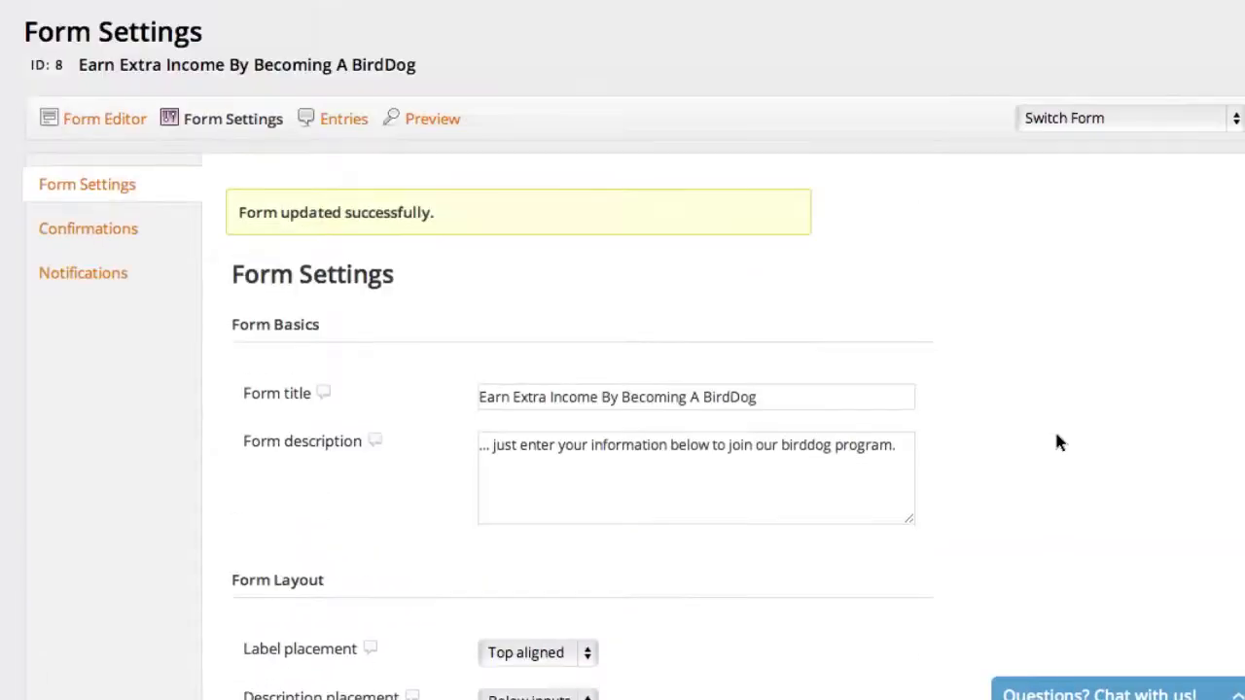
Step: Go to the form's confirmations and open the Default Confirmation for editing
mouse_move(222, 120)
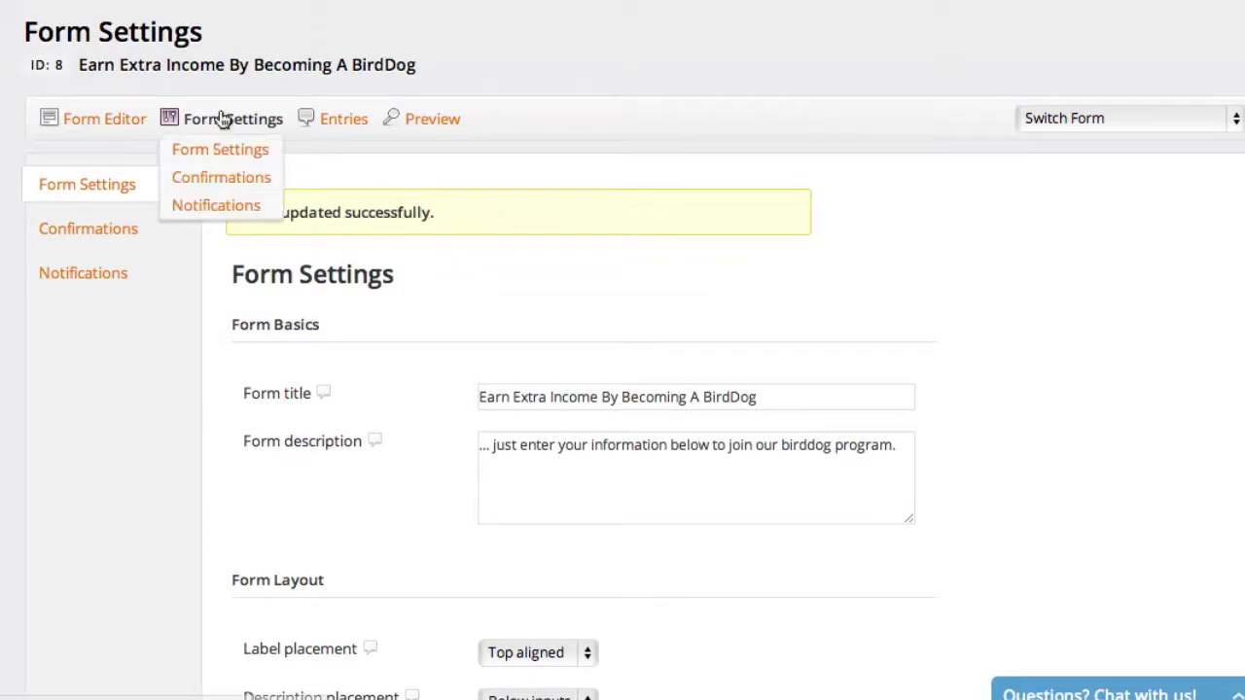
click(223, 180)
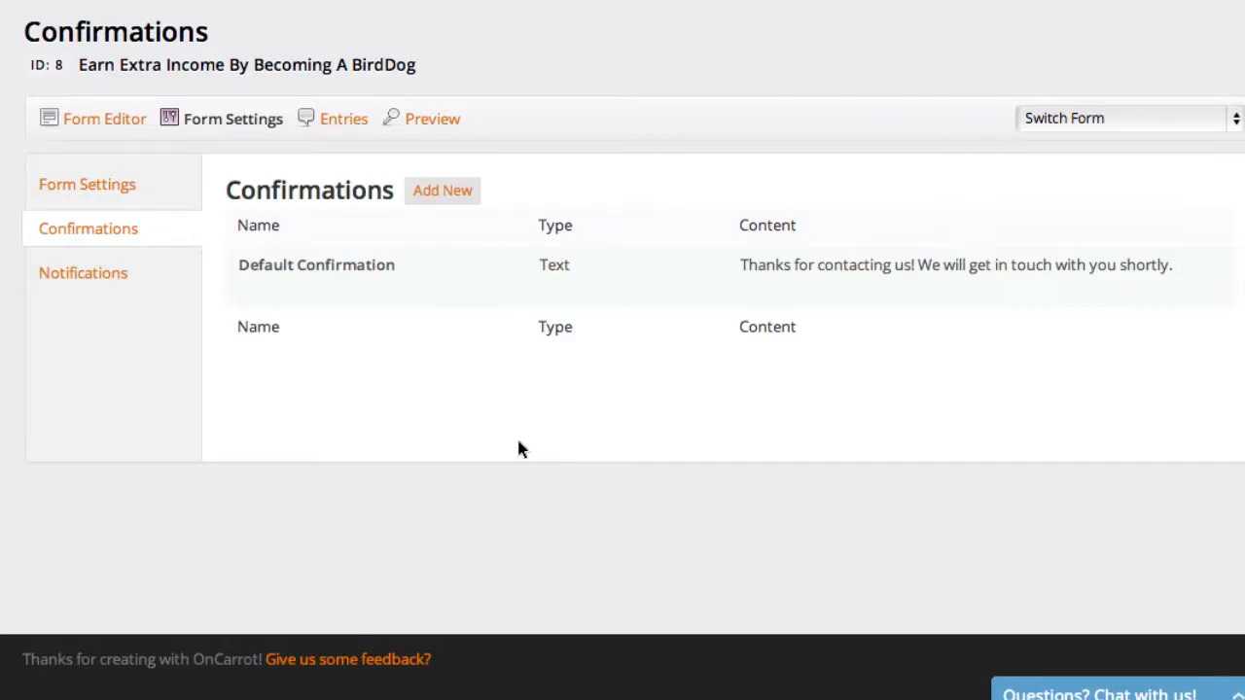
mouse_move(339, 293)
mouse_move(241, 270)
mouse_down()
mouse_move(395, 267)
mouse_move(239, 264)
mouse_up()
click(395, 267)
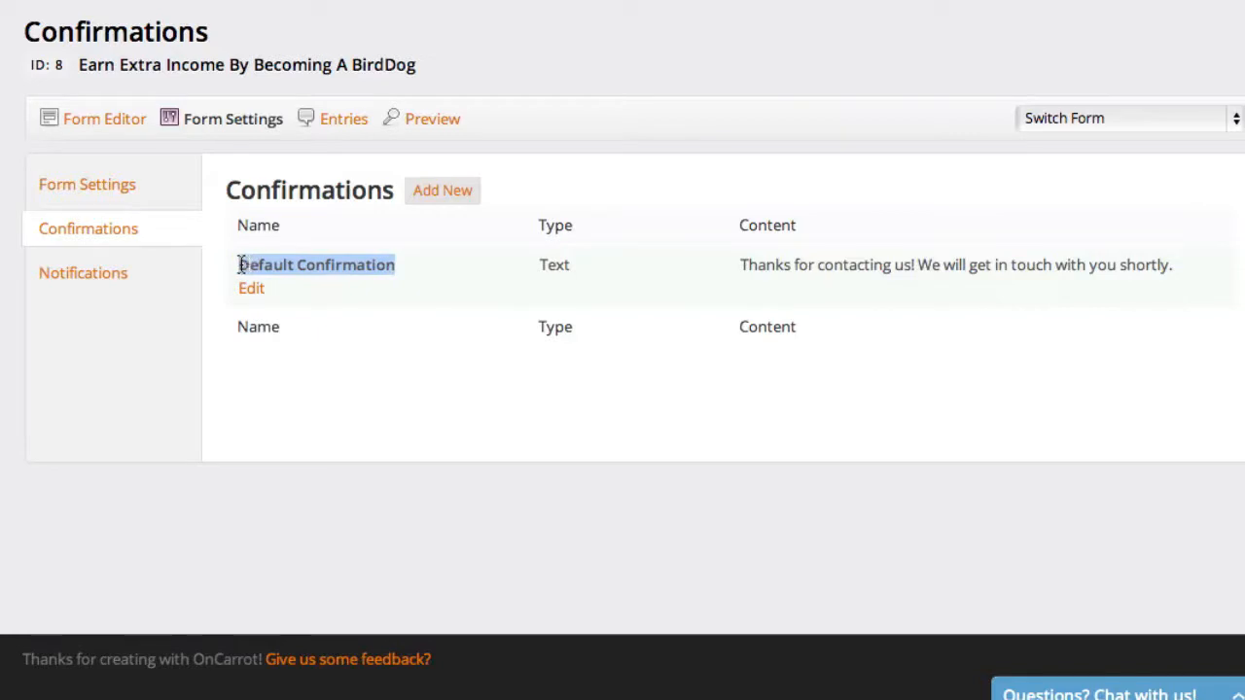
click(239, 264)
double_click(264, 267)
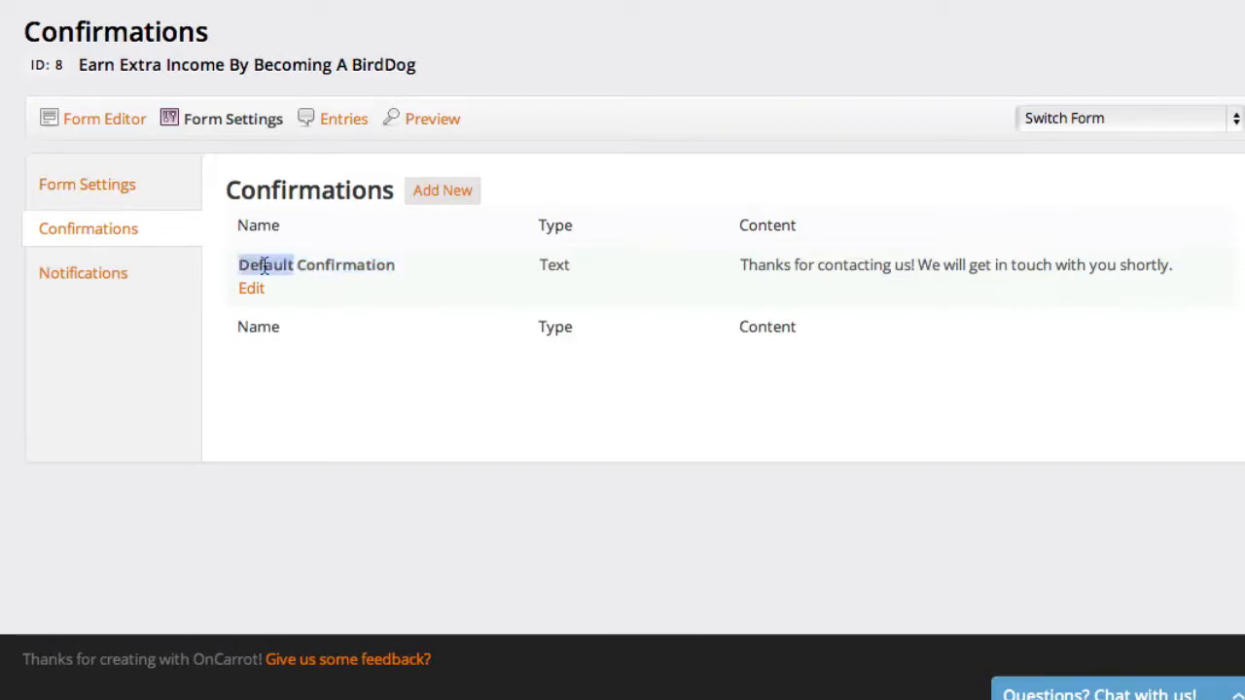
click(322, 268)
mouse_move(259, 288)
click(251, 290)
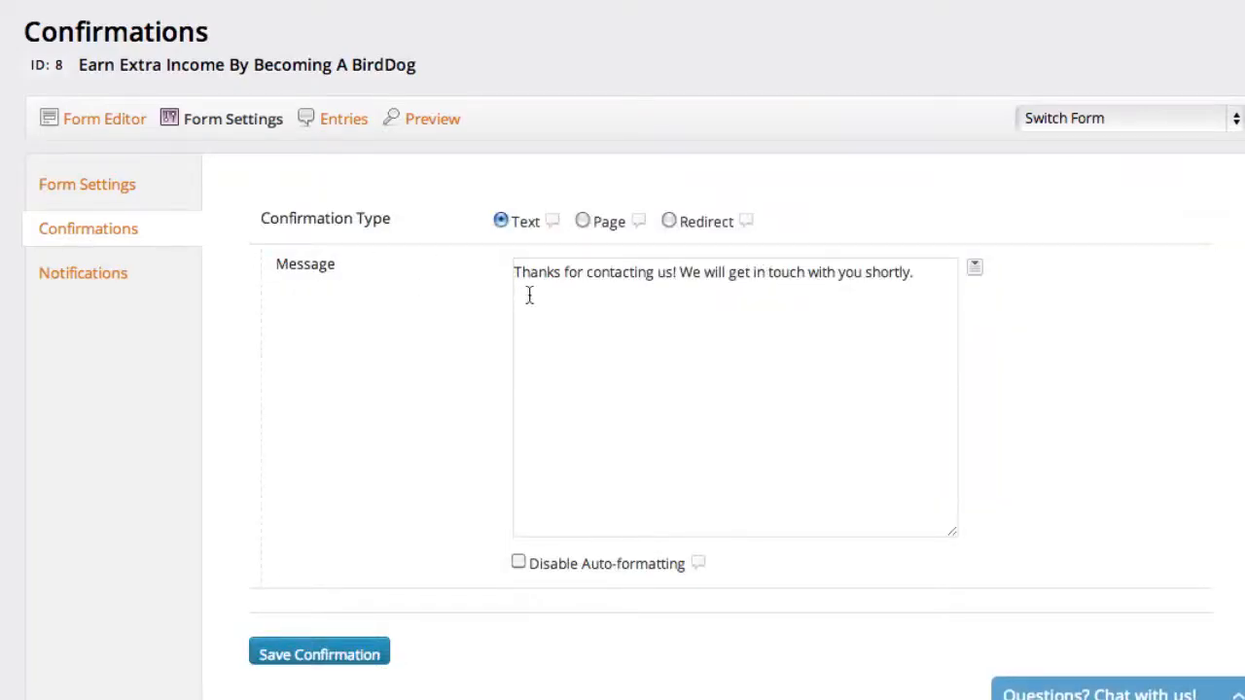
Step: Change the default confirmation's type to Page, choose the Thank You page and save the confirmation
drag(517, 276, 669, 285)
click(925, 284)
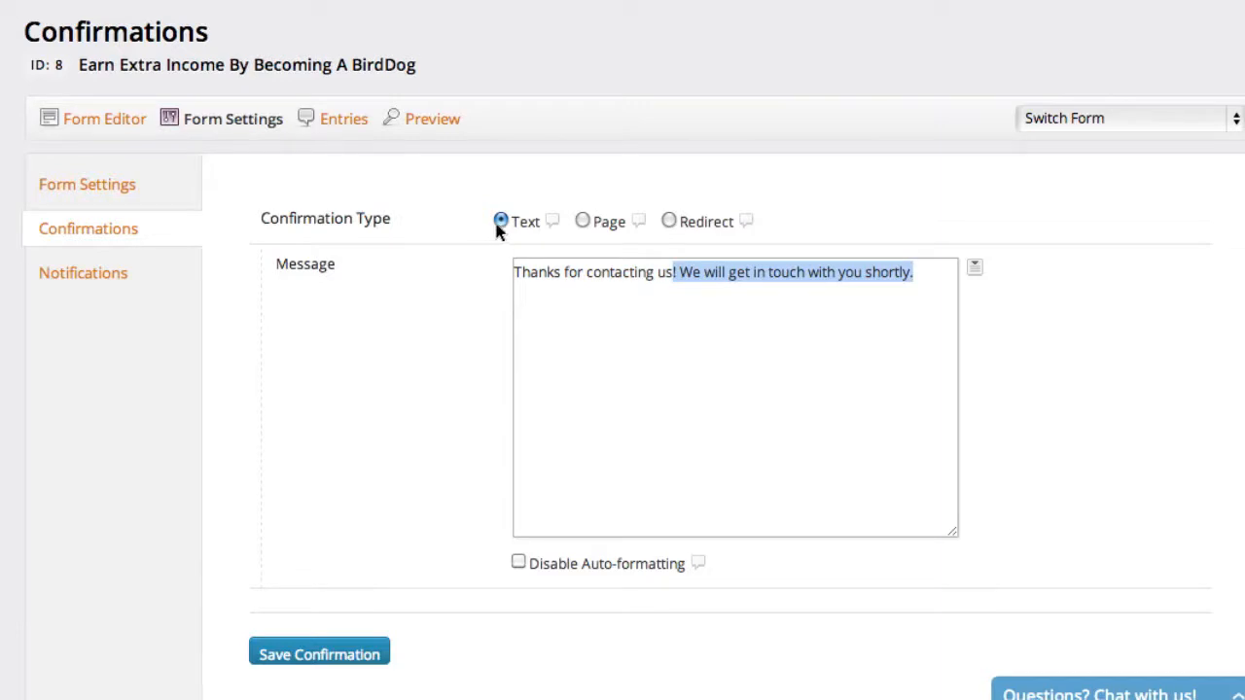
click(533, 272)
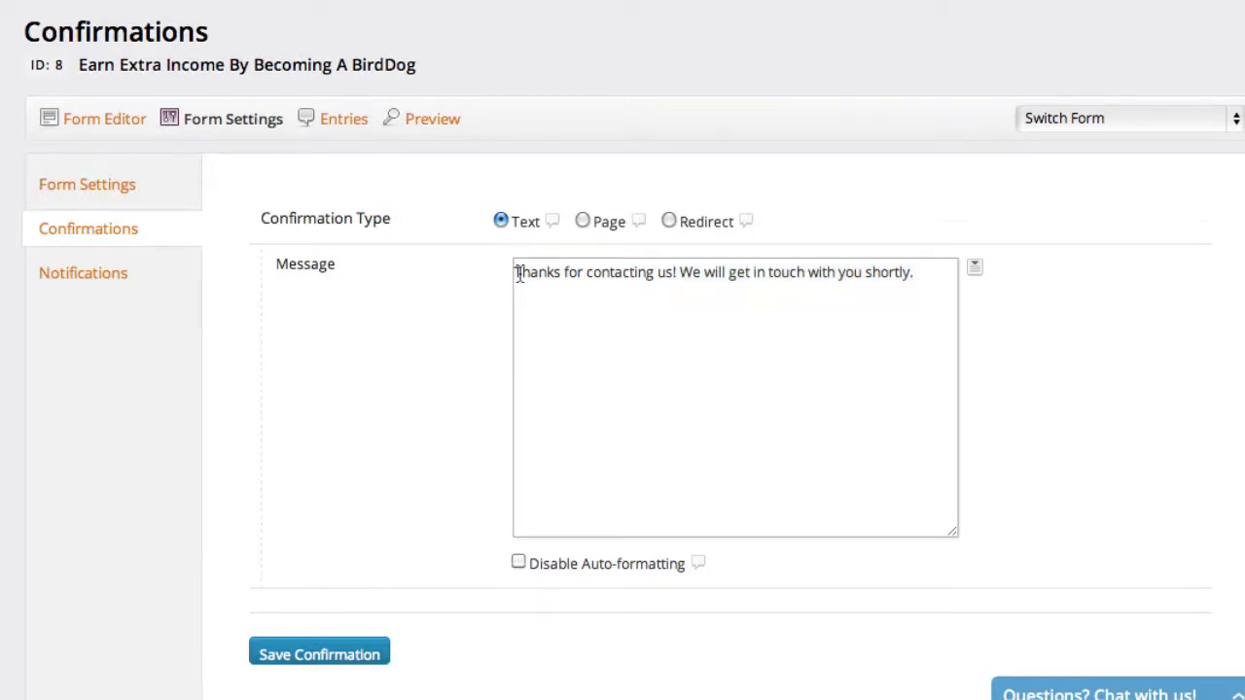
drag(514, 273, 925, 271)
click(925, 271)
click(580, 223)
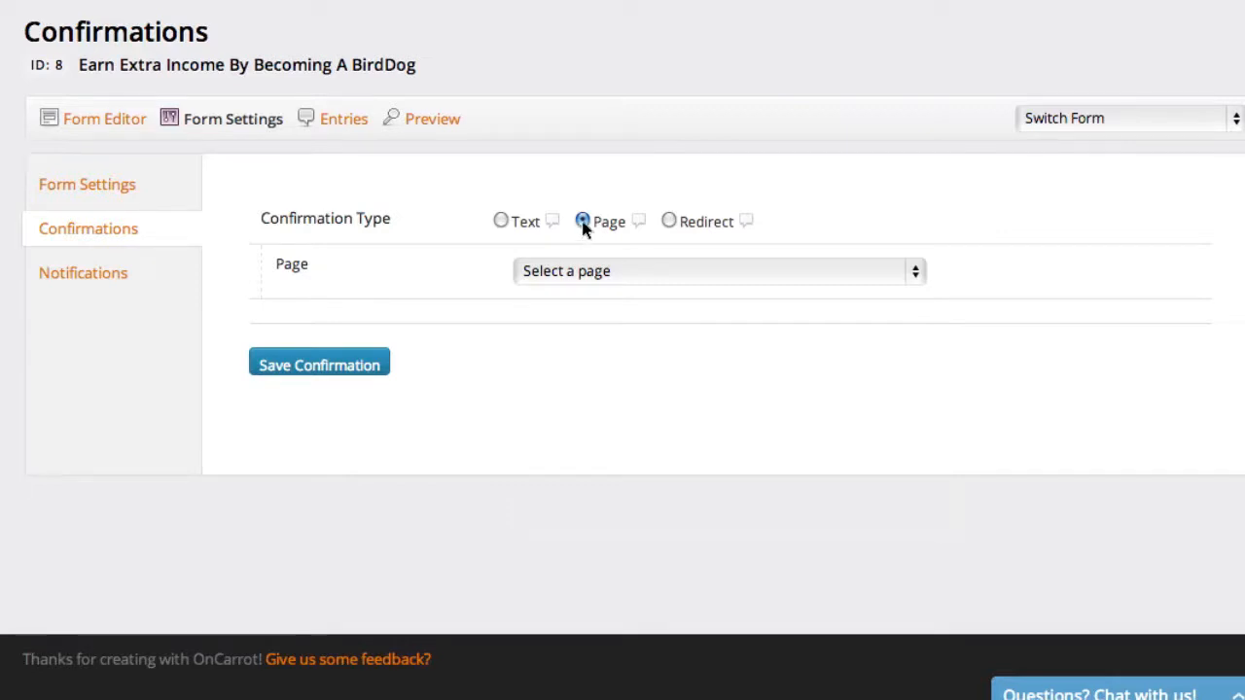
click(590, 281)
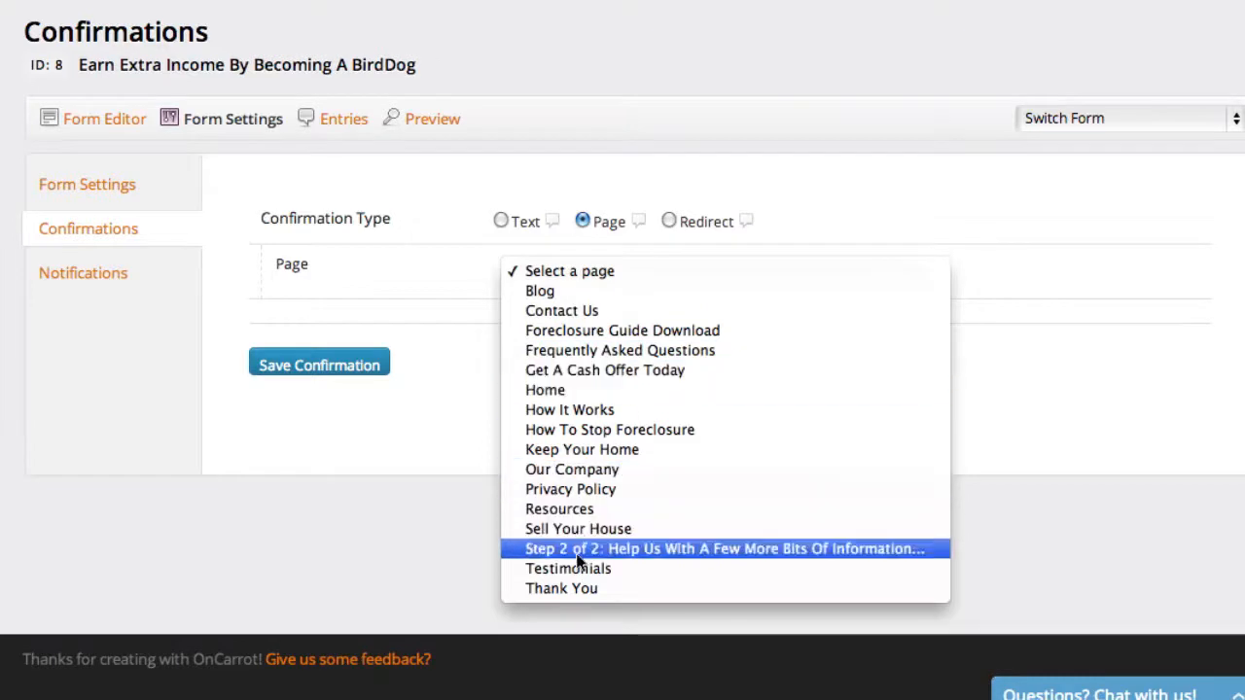
click(583, 590)
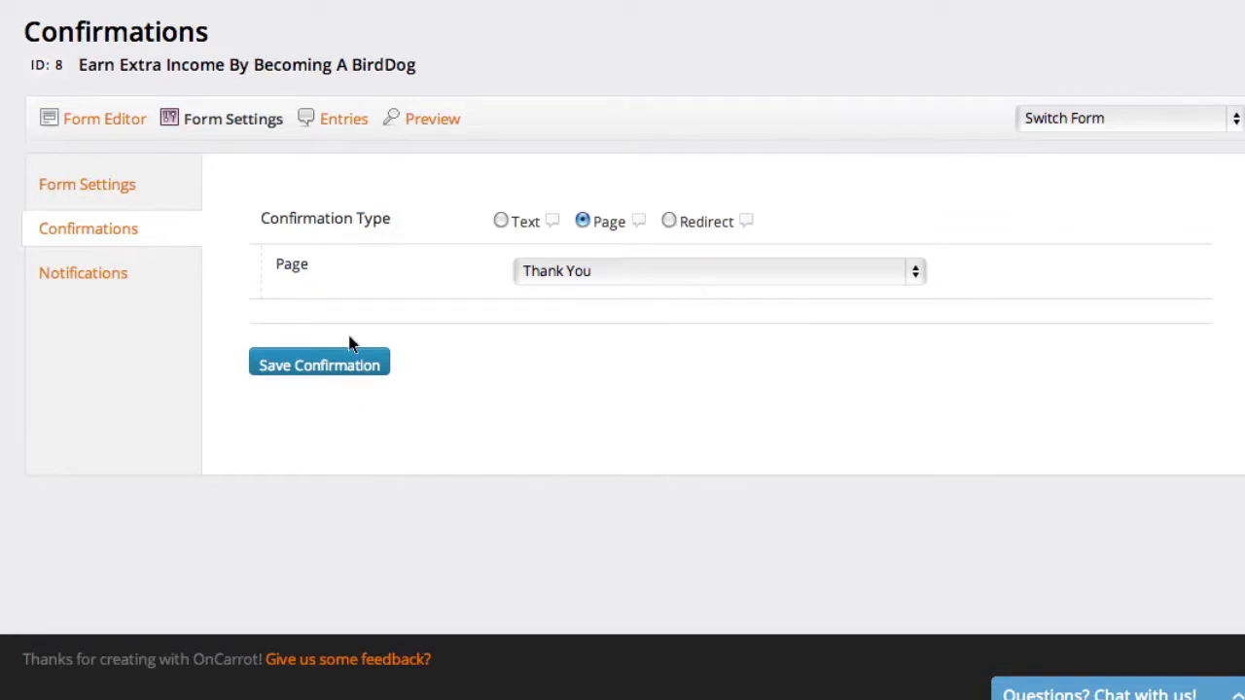
click(342, 365)
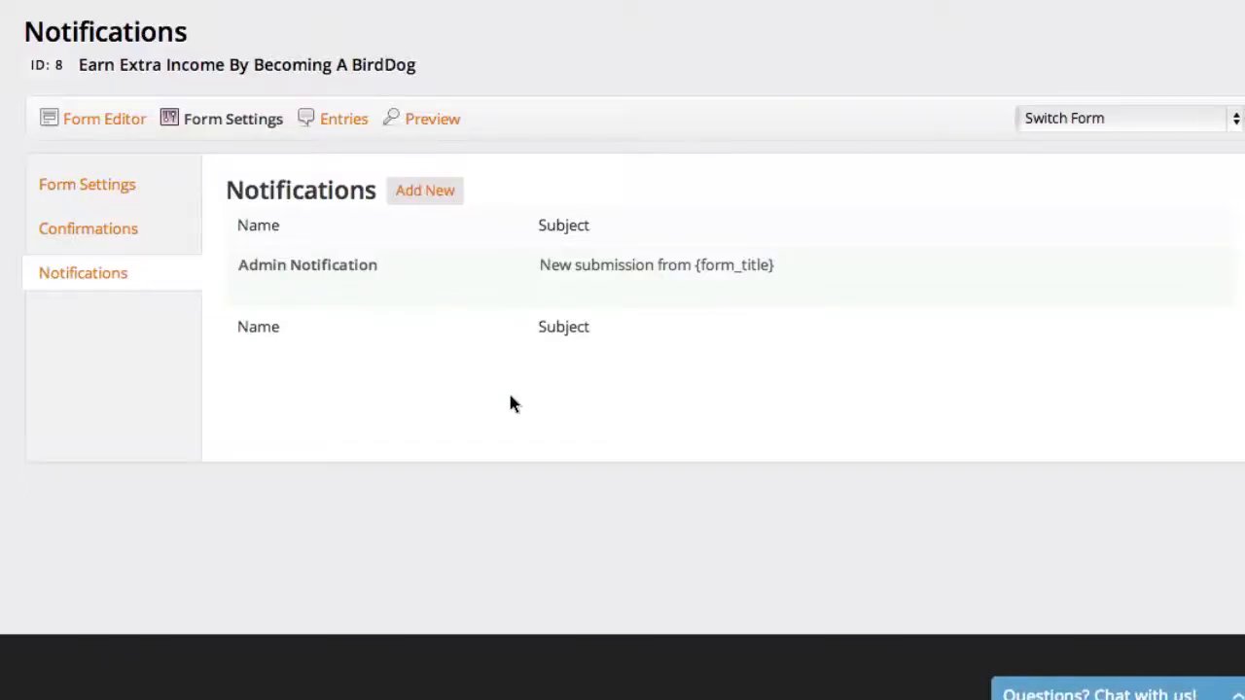
Step: Open the form's Admin Notification for editing from the list of notifications
mouse_move(244, 272)
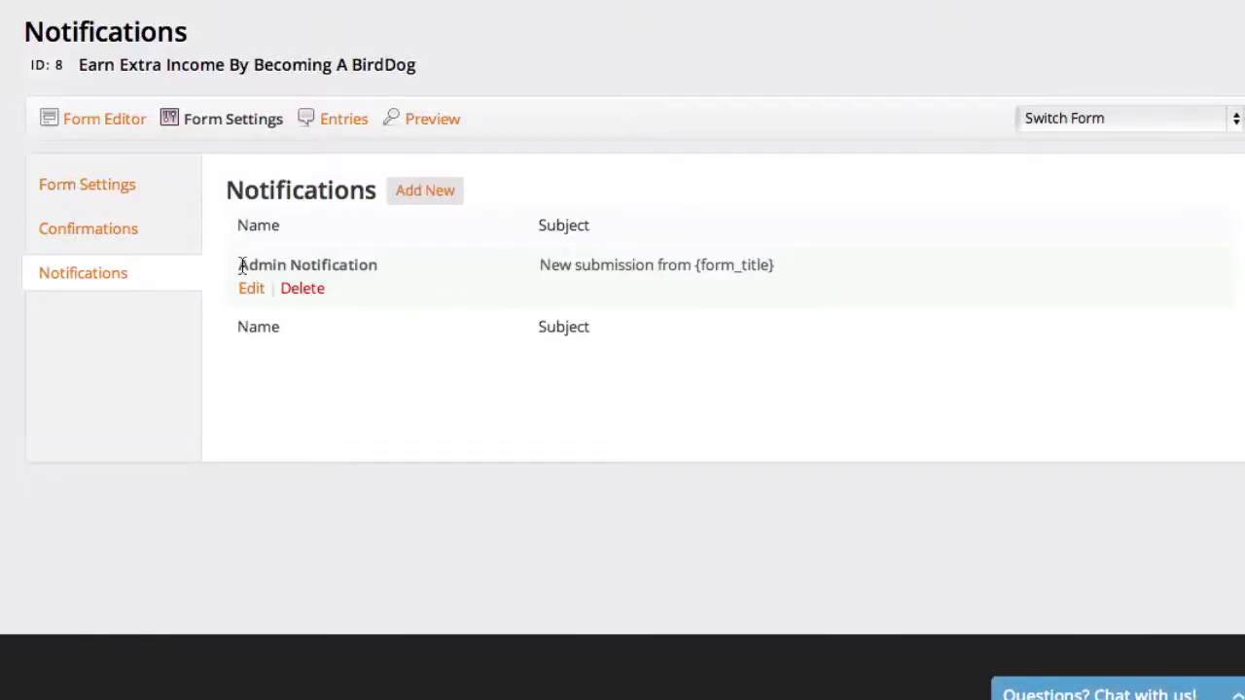
drag(242, 264, 305, 265)
click(301, 265)
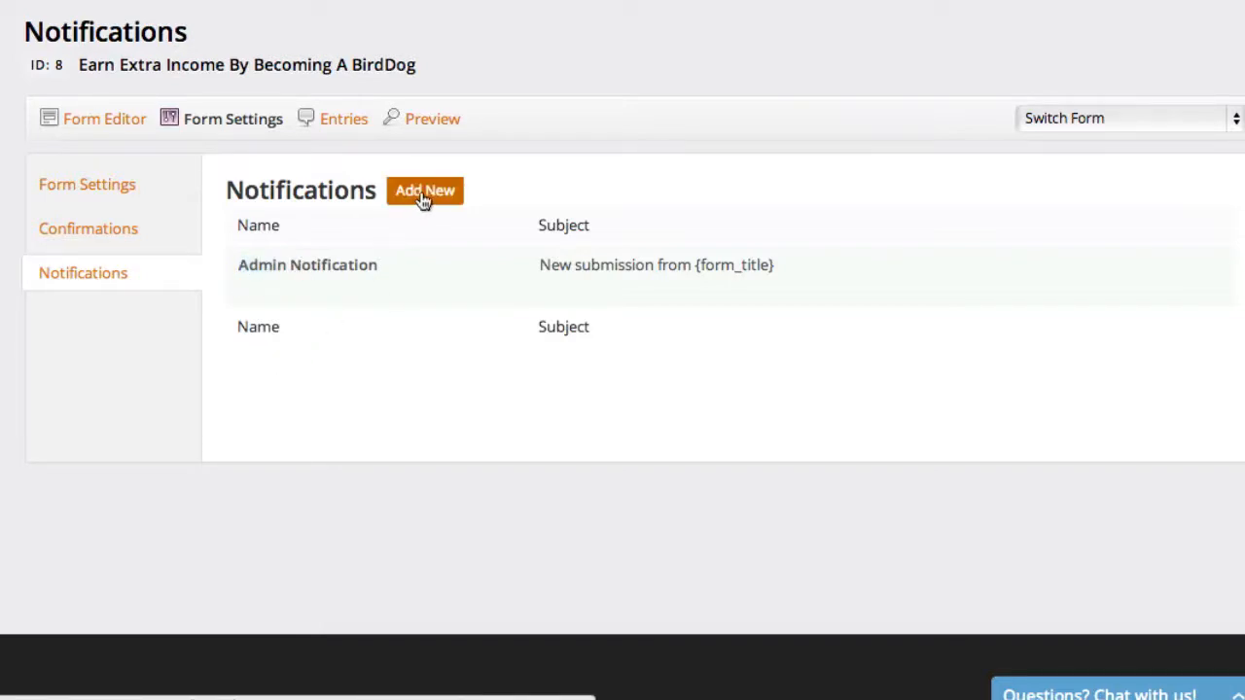
mouse_move(311, 289)
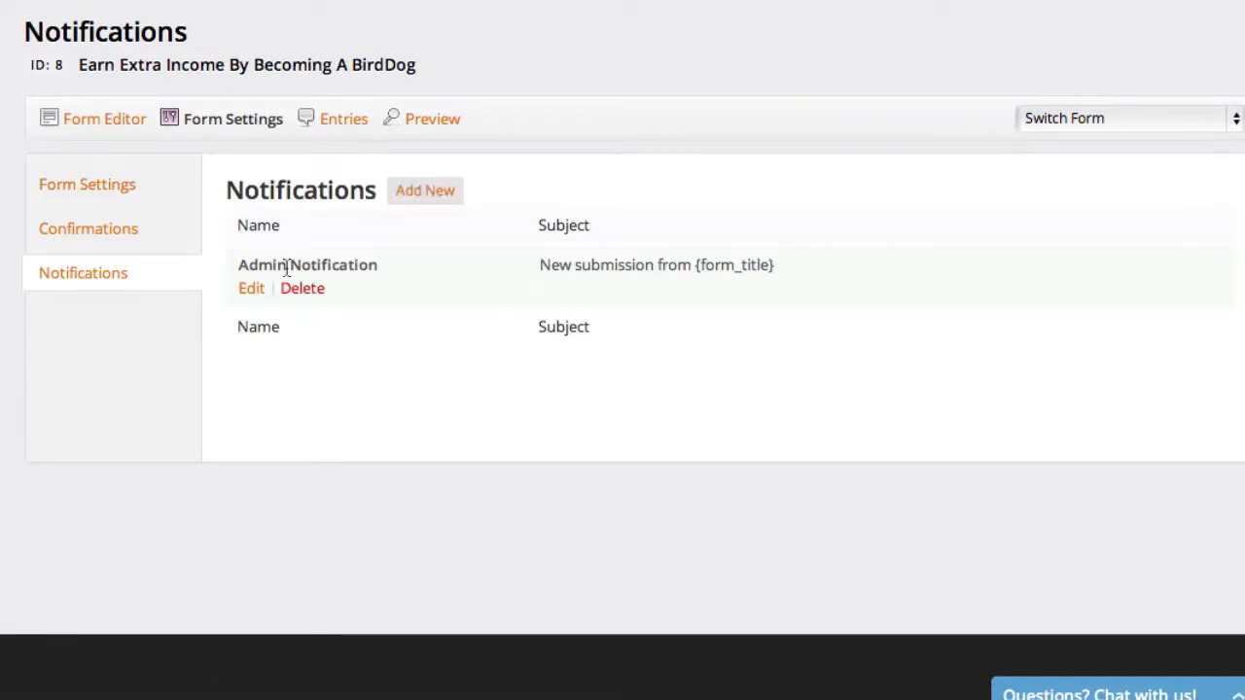
drag(259, 268, 346, 270)
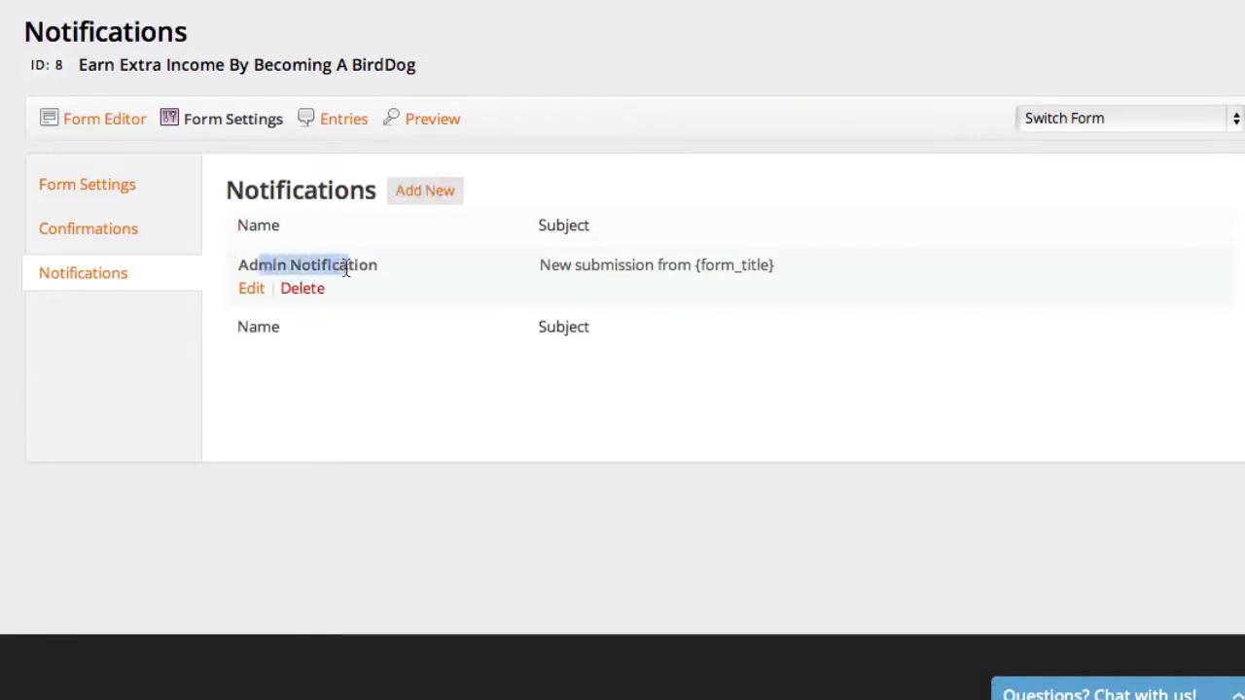
click(346, 270)
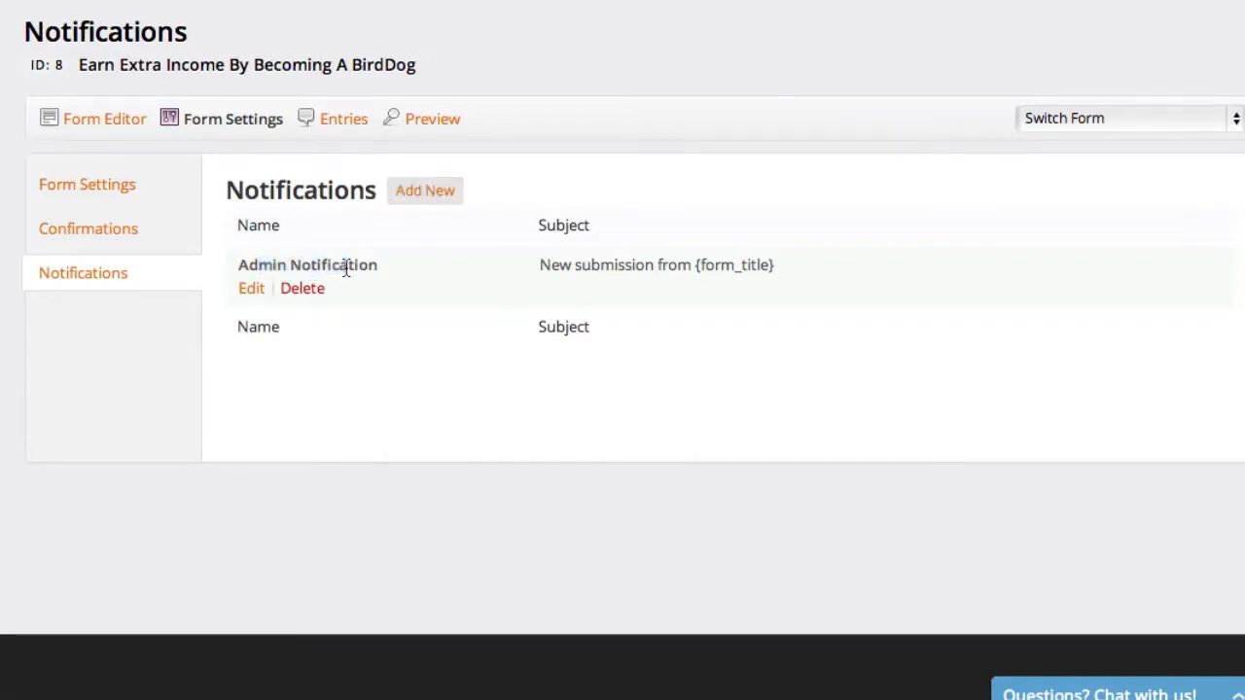
mouse_move(542, 275)
mouse_down()
mouse_move(688, 272)
mouse_move(536, 272)
mouse_up()
click(690, 275)
click(536, 273)
click(251, 290)
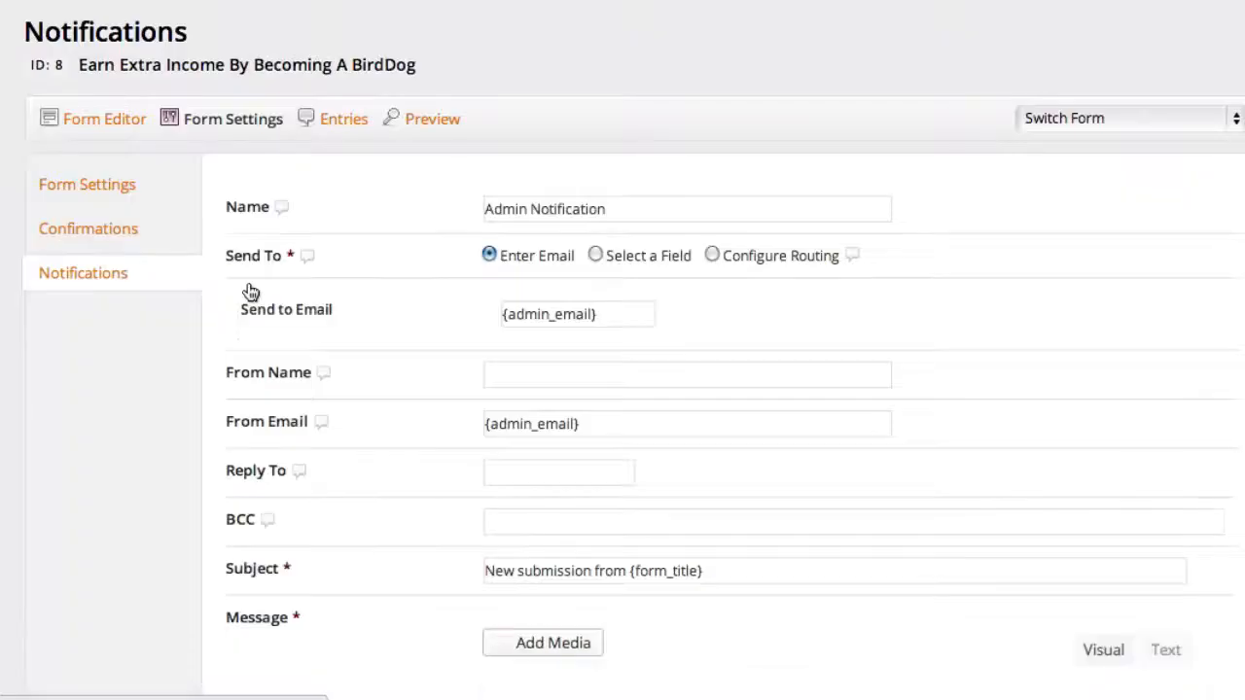
Step: Examine the Admin Notification's recipient, sender and subject fields and the {all_fields} tag in its message
scroll(451, 325, down, 3)
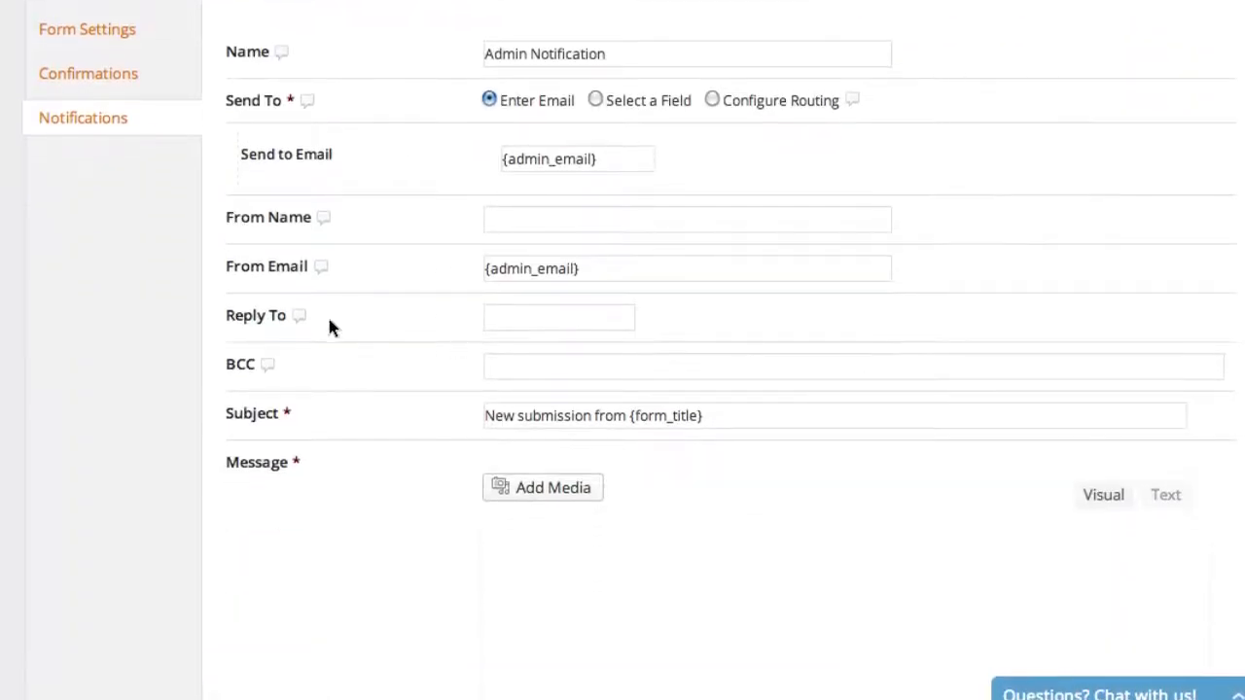
scroll(208, 333, up, 1)
scroll(208, 333, down, 1)
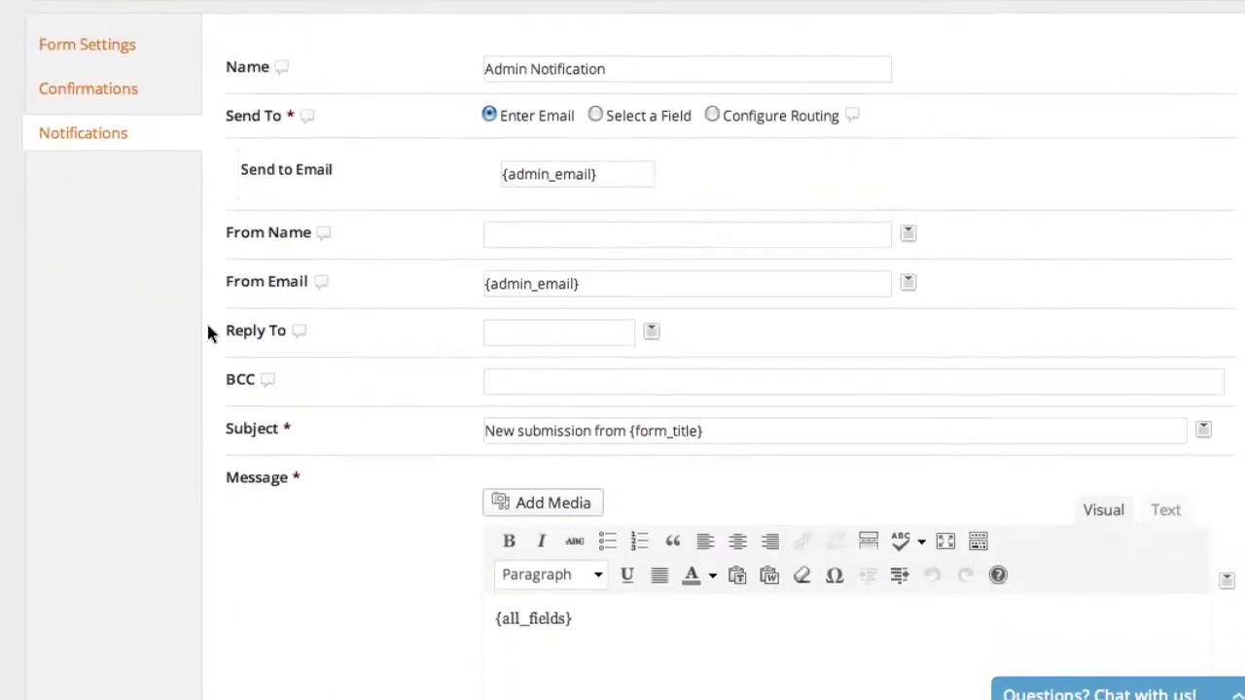
scroll(207, 325, down, 3)
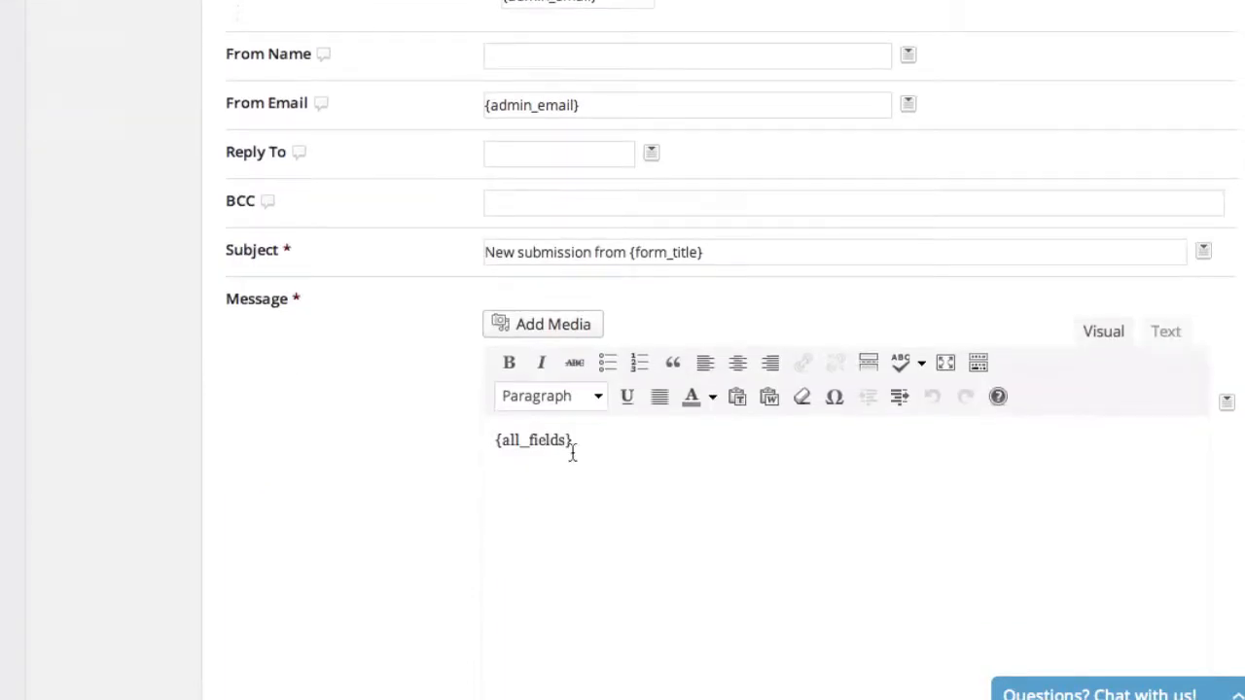
scroll(347, 443, down, 5)
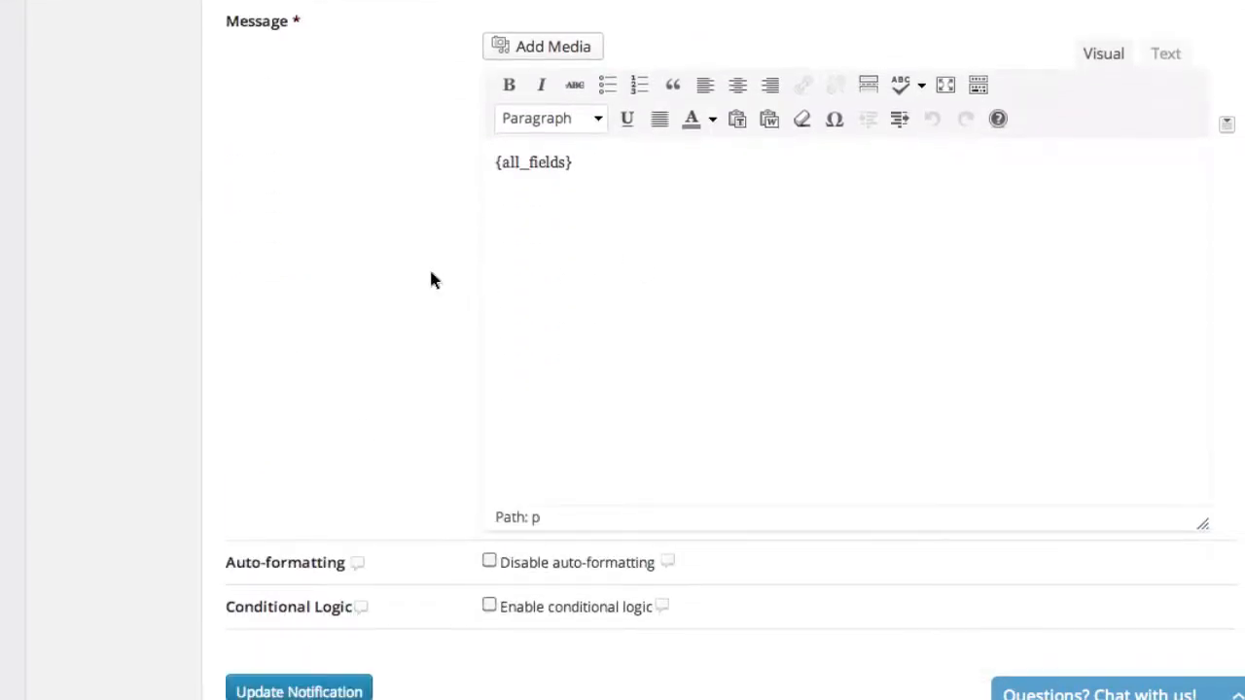
scroll(429, 267, up, 1)
drag(574, 245, 494, 248)
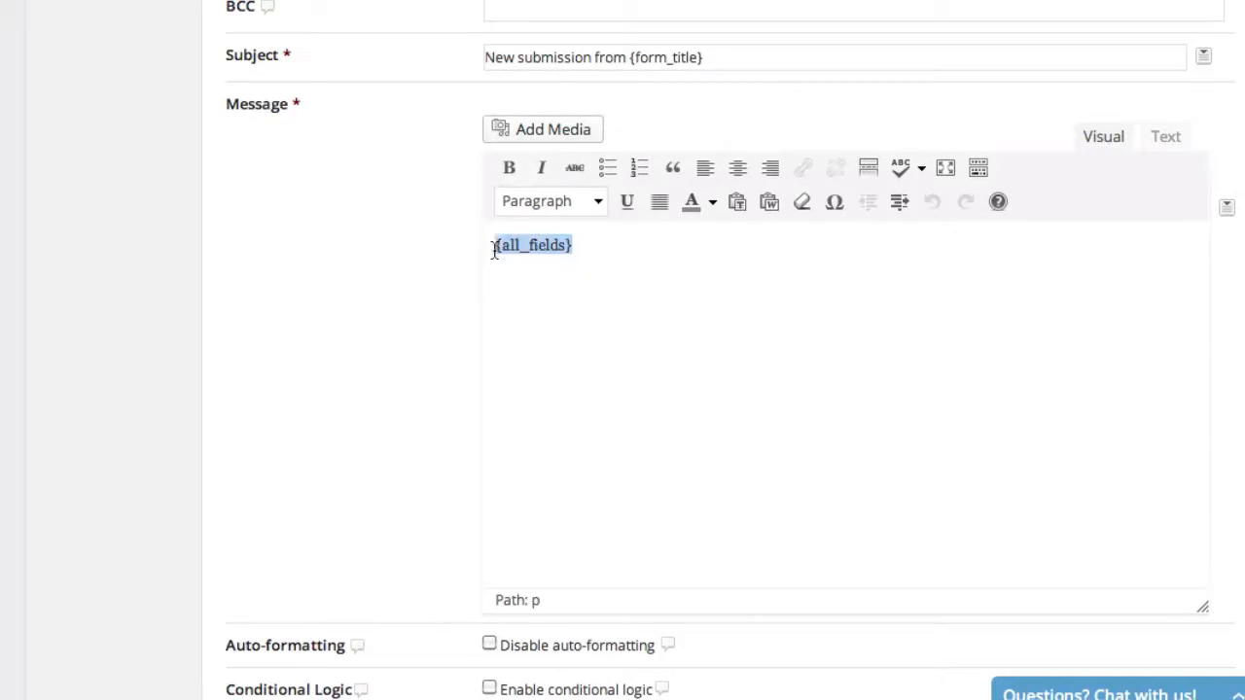
click(494, 248)
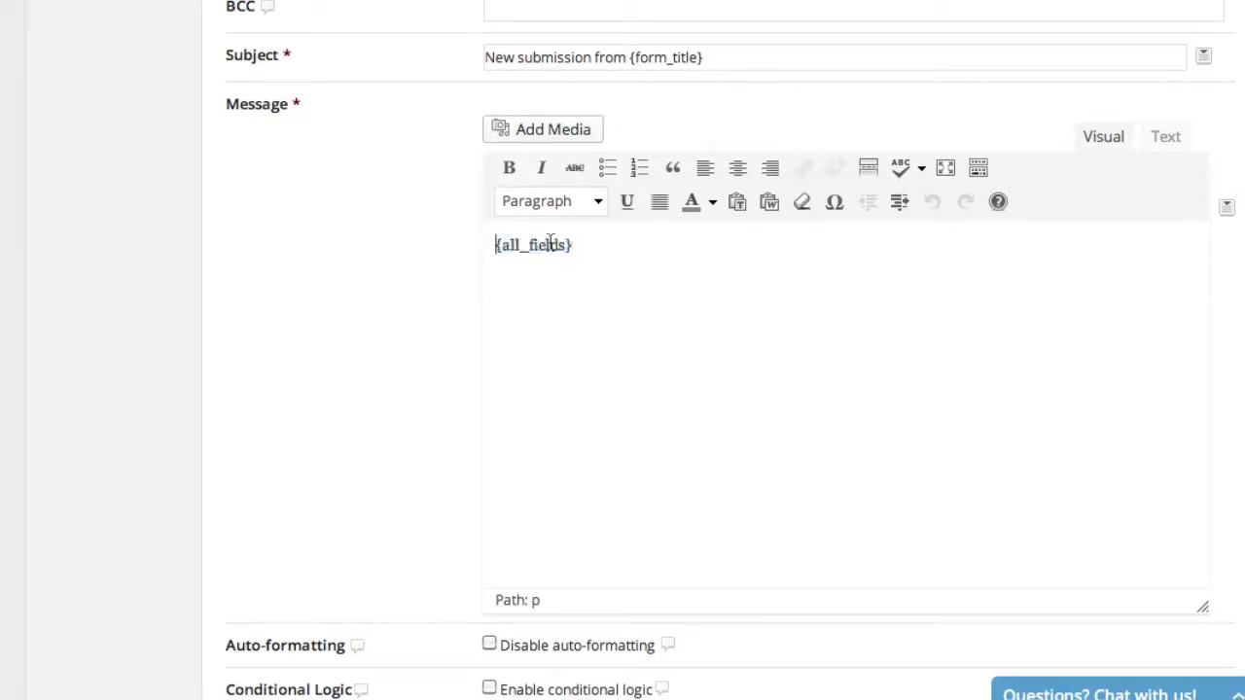
drag(570, 248, 484, 250)
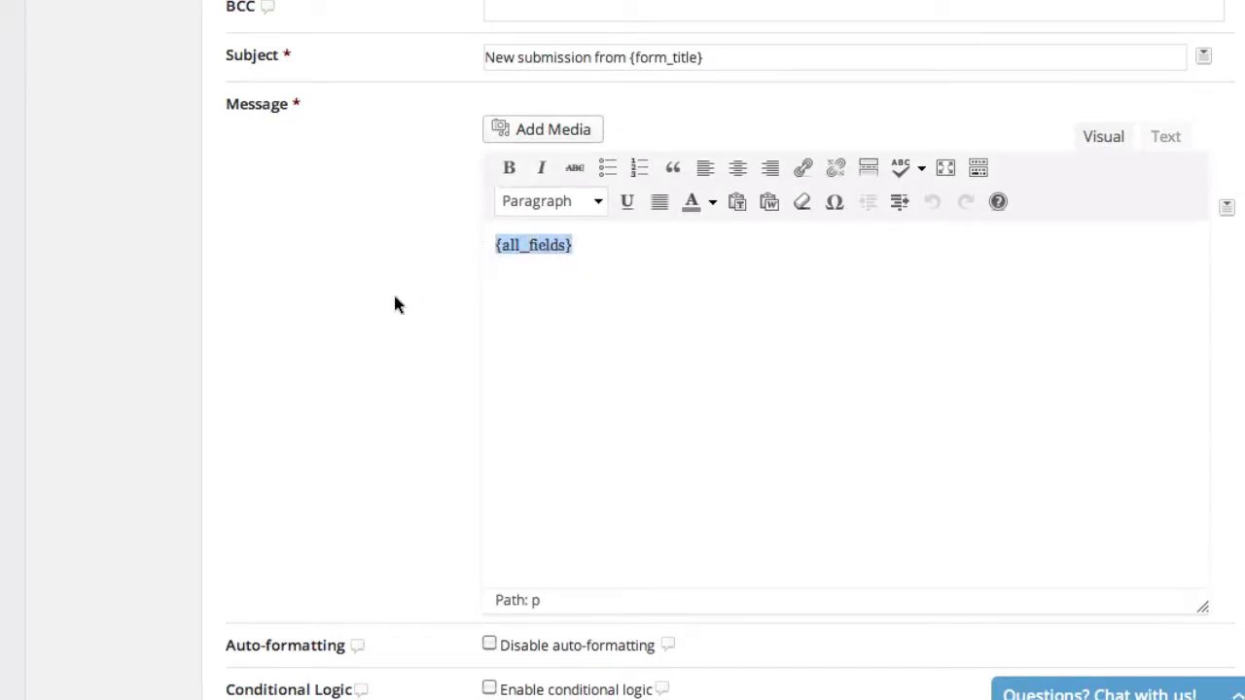
scroll(394, 305, down, 3)
scroll(394, 304, up, 4)
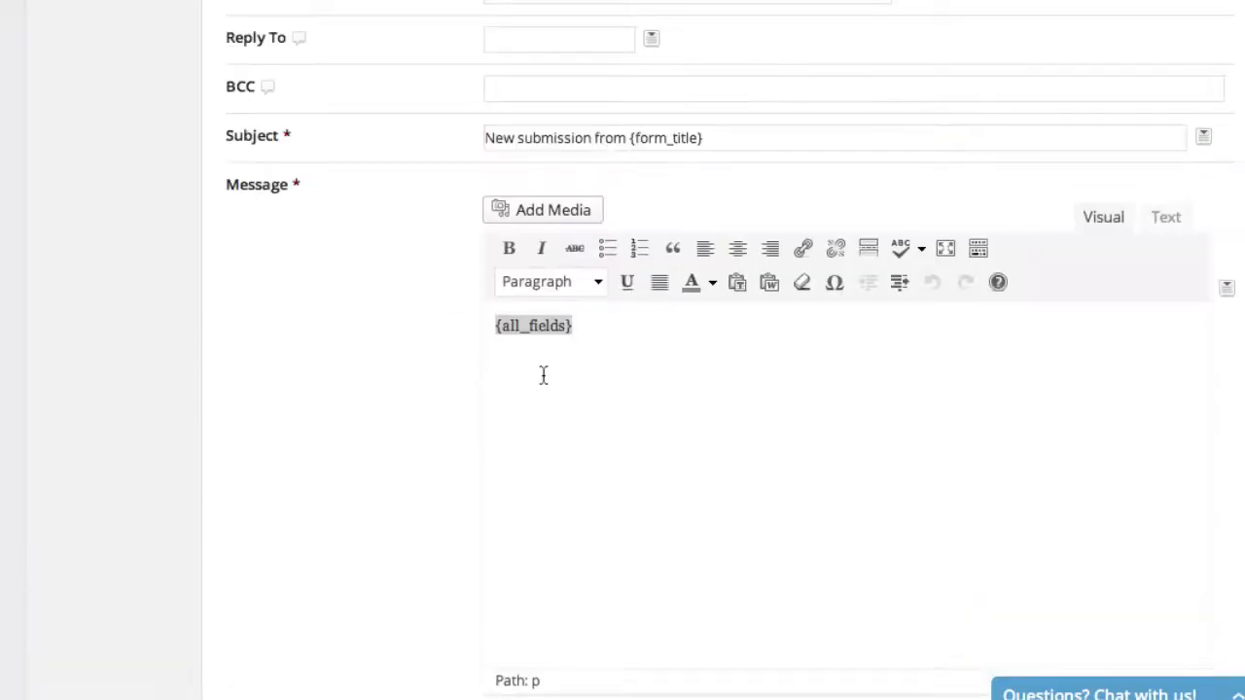
click(548, 374)
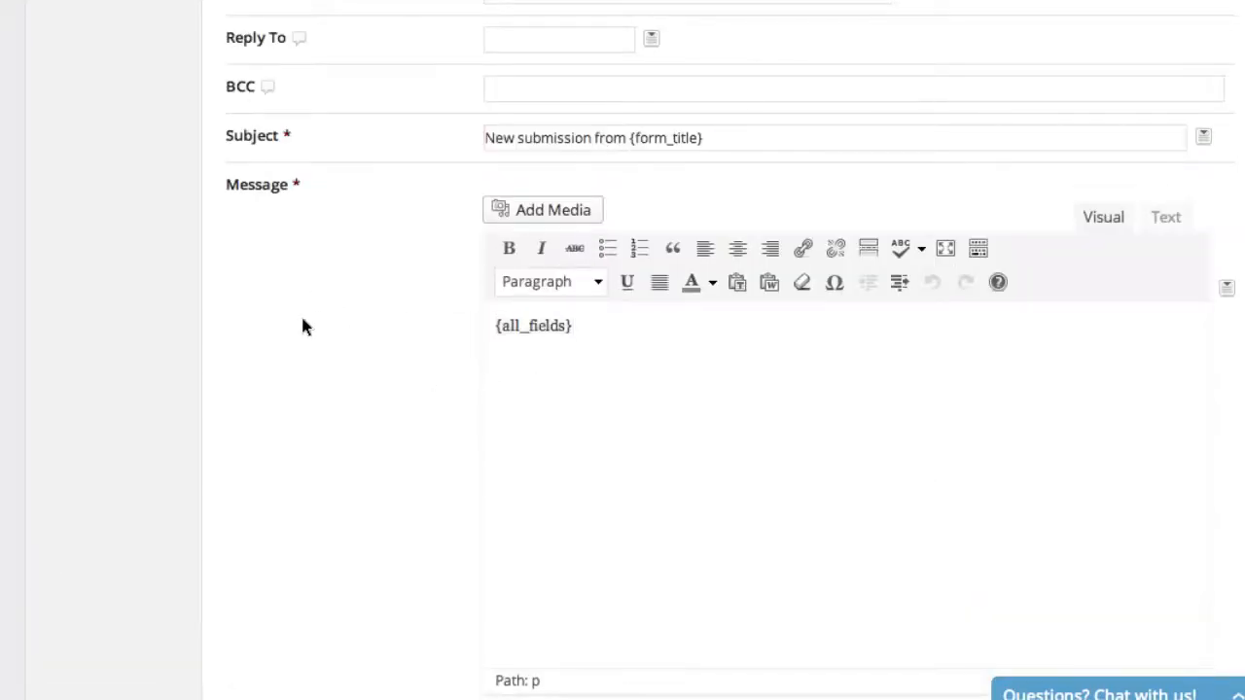
scroll(301, 321, down, 1)
scroll(300, 321, up, 2)
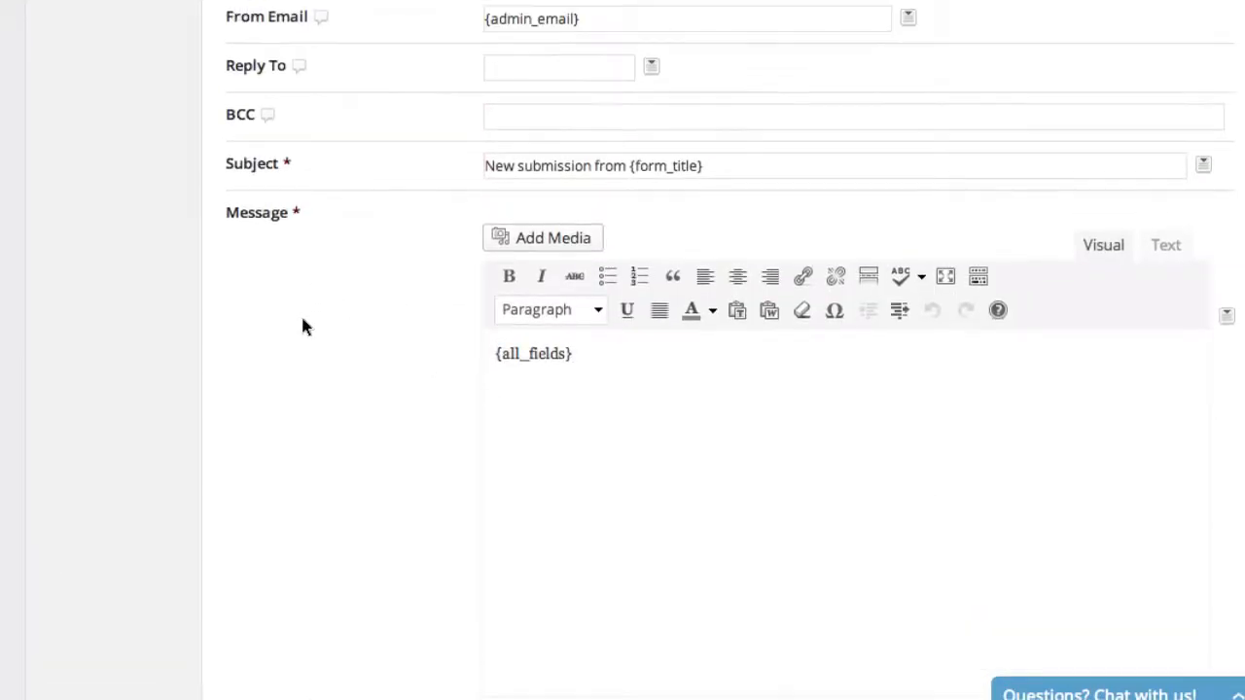
Step: Add two line breaks after the {all_fields} tag in the notification message
click(575, 353)
scroll(291, 370, down, 2)
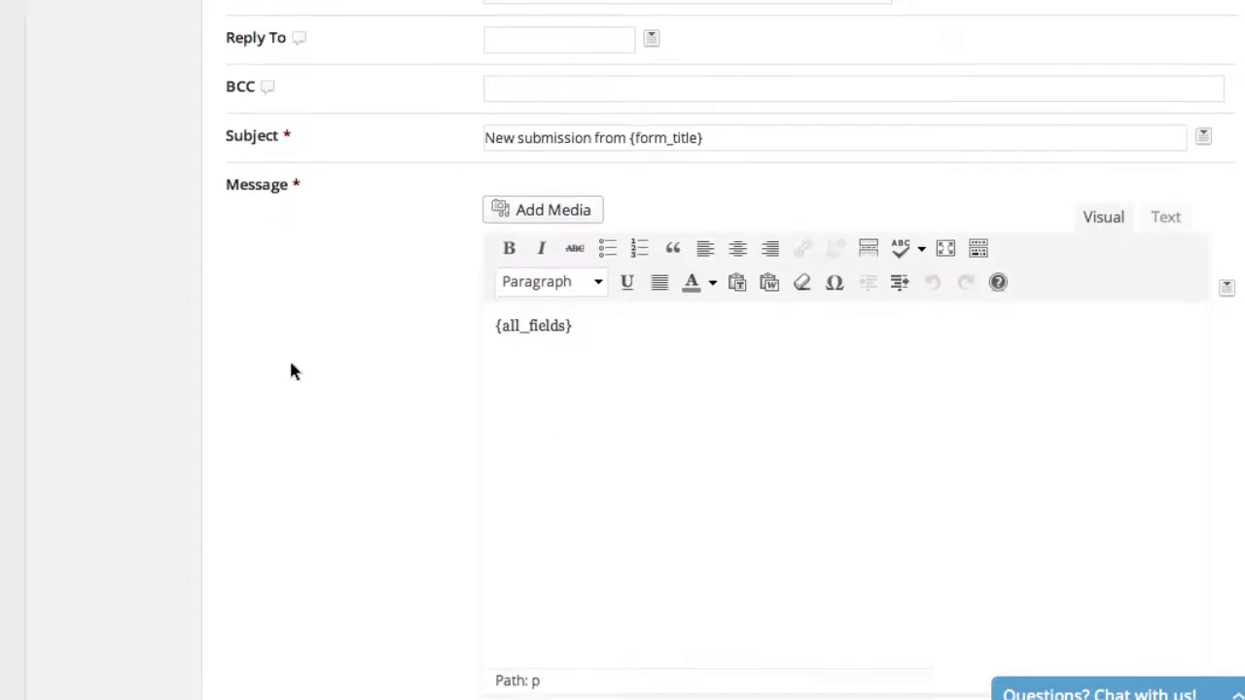
key(Return)
key(Return)
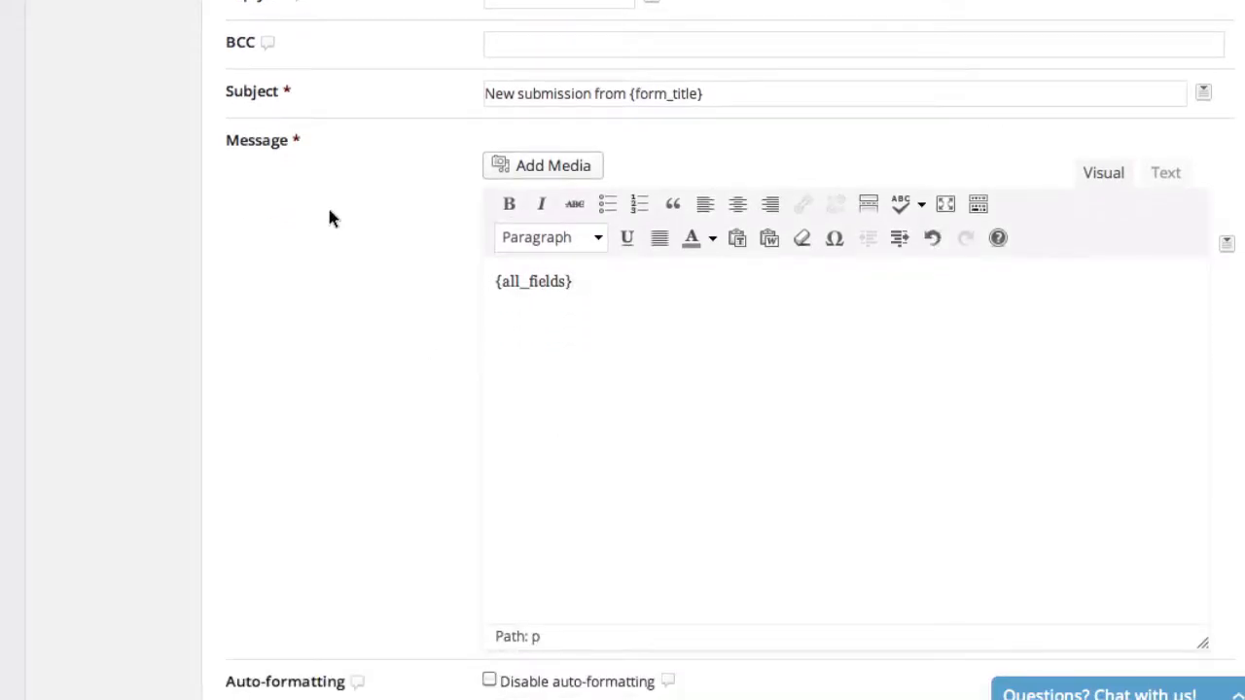
Step: Examine the notification's BCC and subject fields and read the merge tags explanation for the message
scroll(328, 219, down, 3)
scroll(328, 222, up, 6)
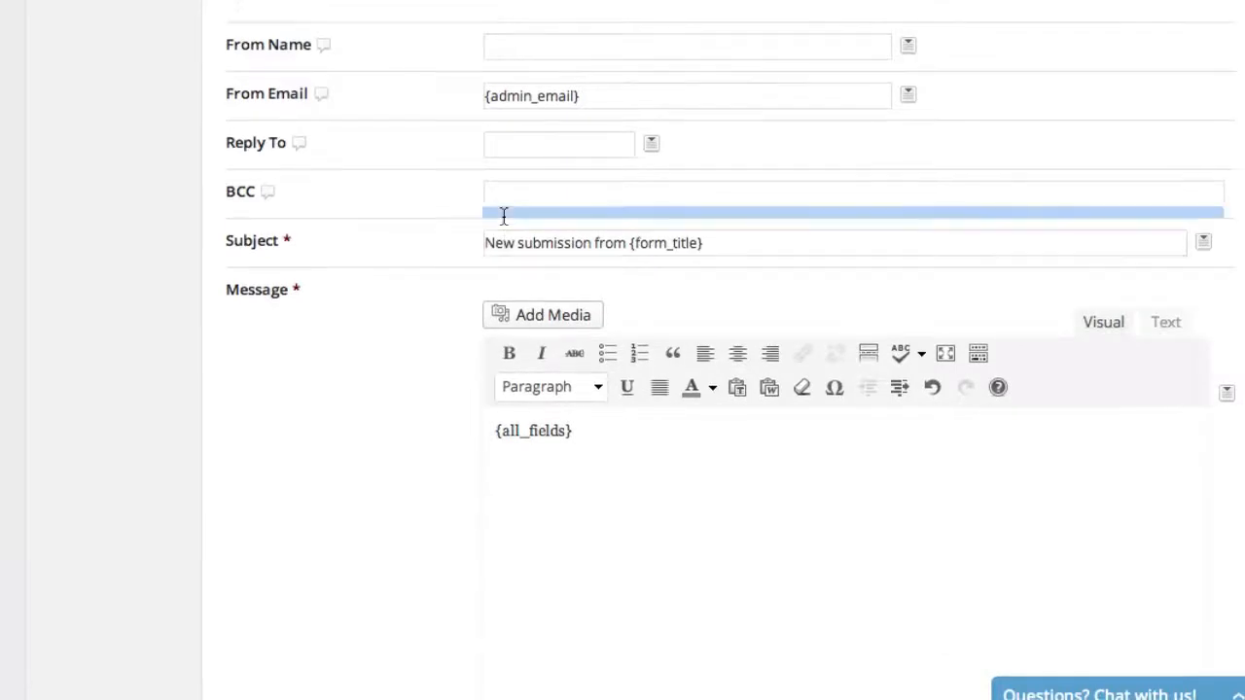
drag(503, 215, 506, 242)
click(444, 356)
scroll(445, 356, up, 1)
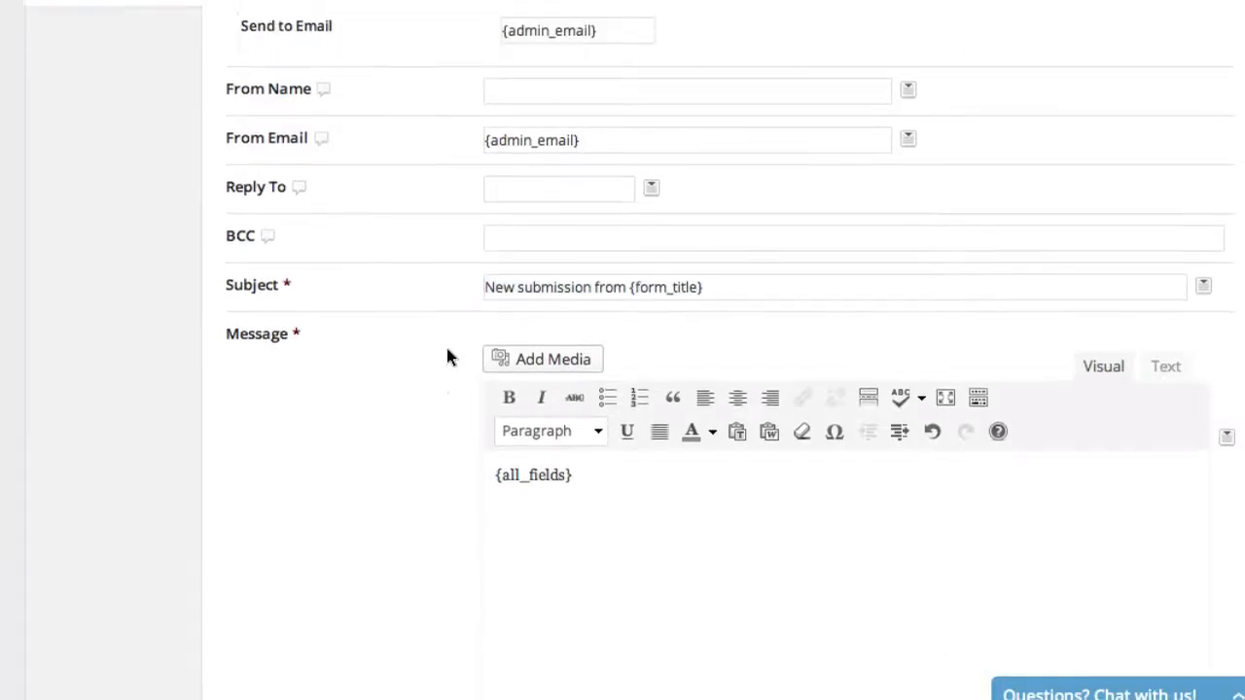
scroll(445, 356, up, 3)
click(501, 356)
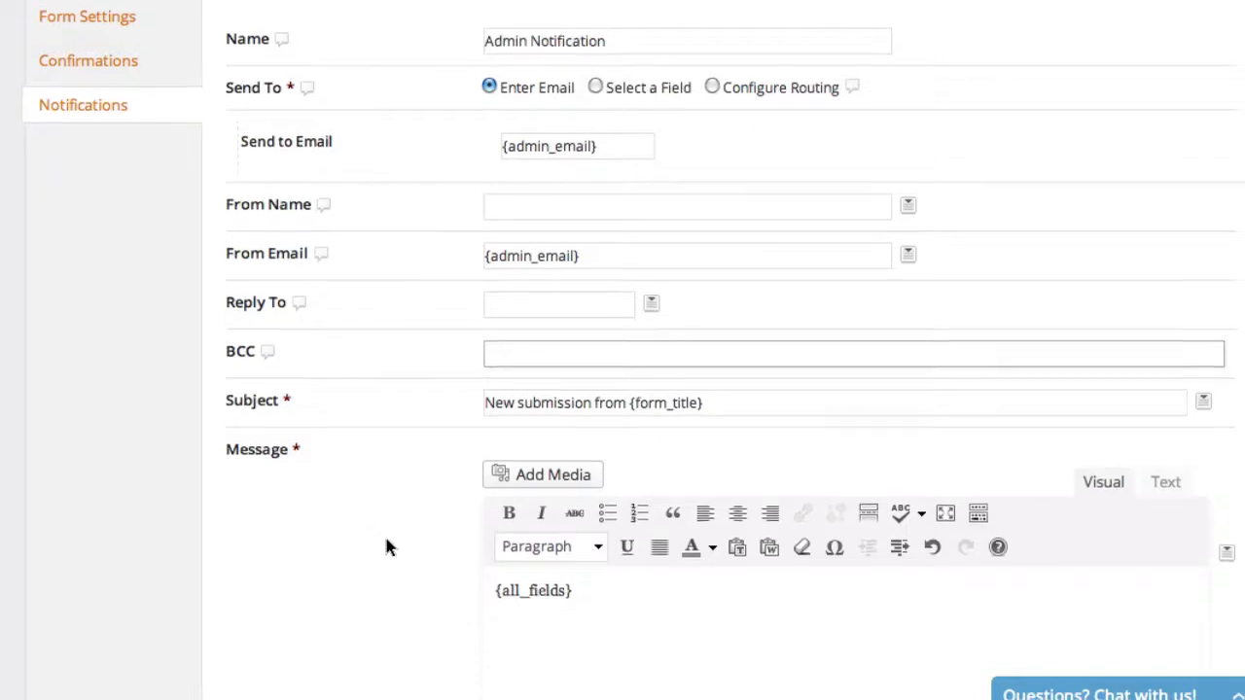
scroll(385, 542, down, 6)
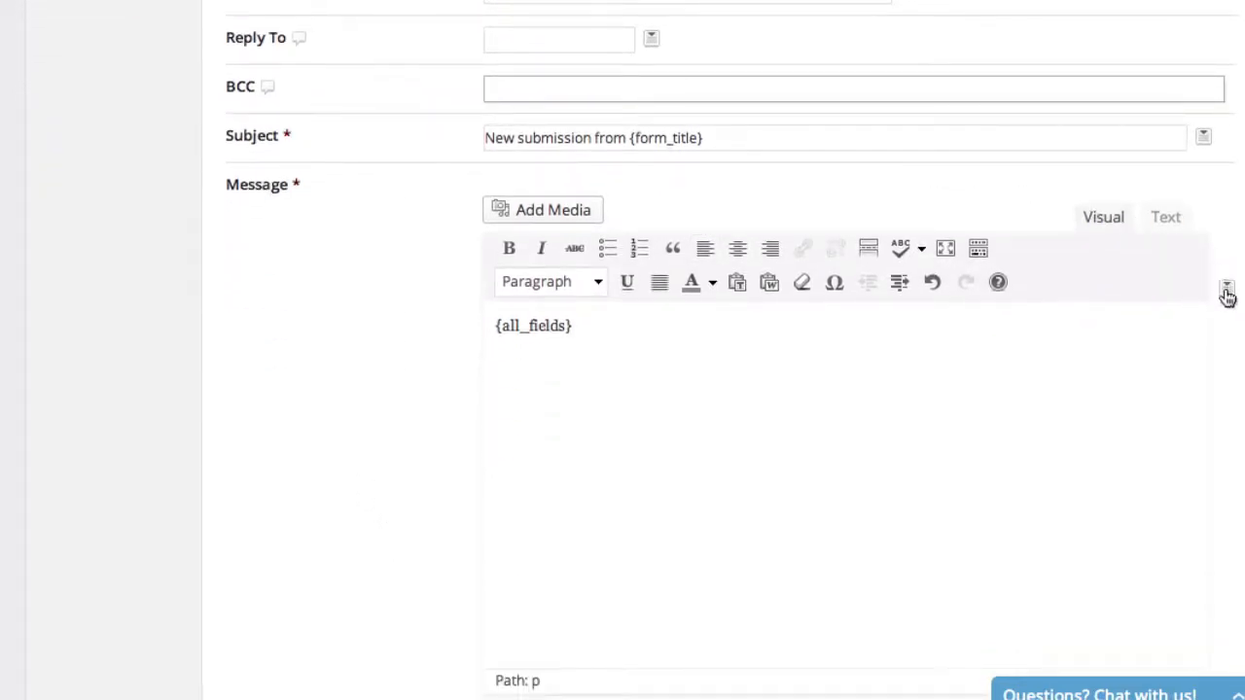
click(978, 389)
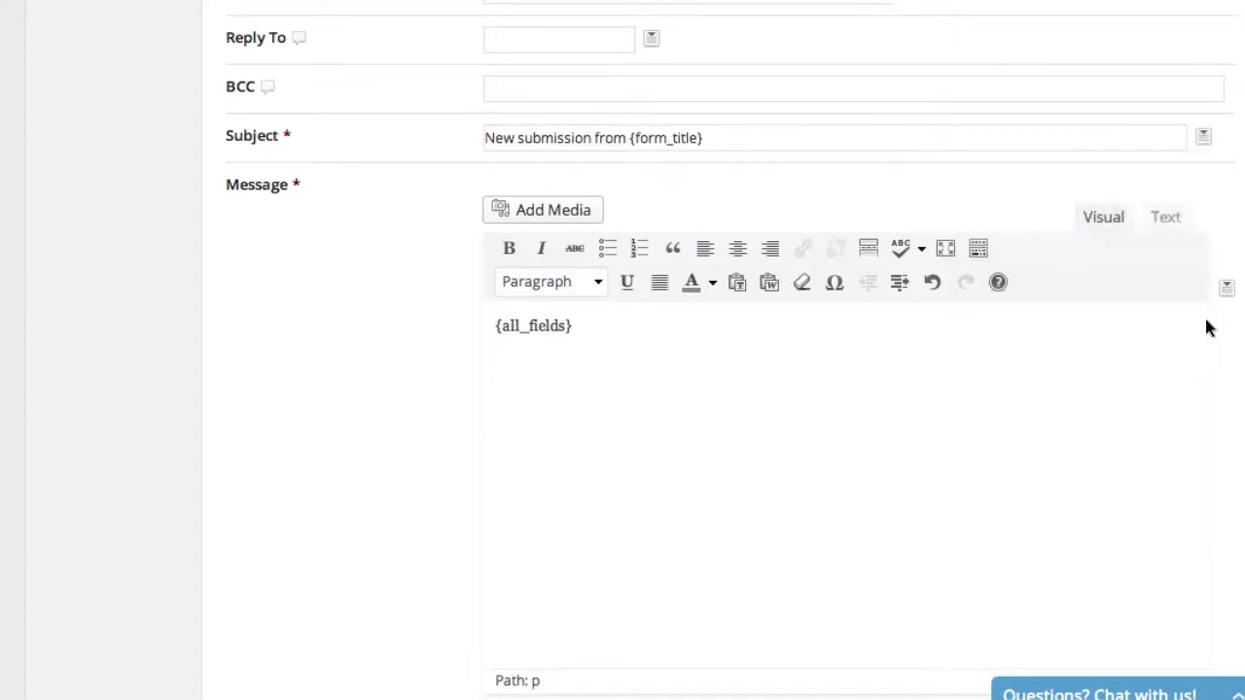
mouse_move(1227, 294)
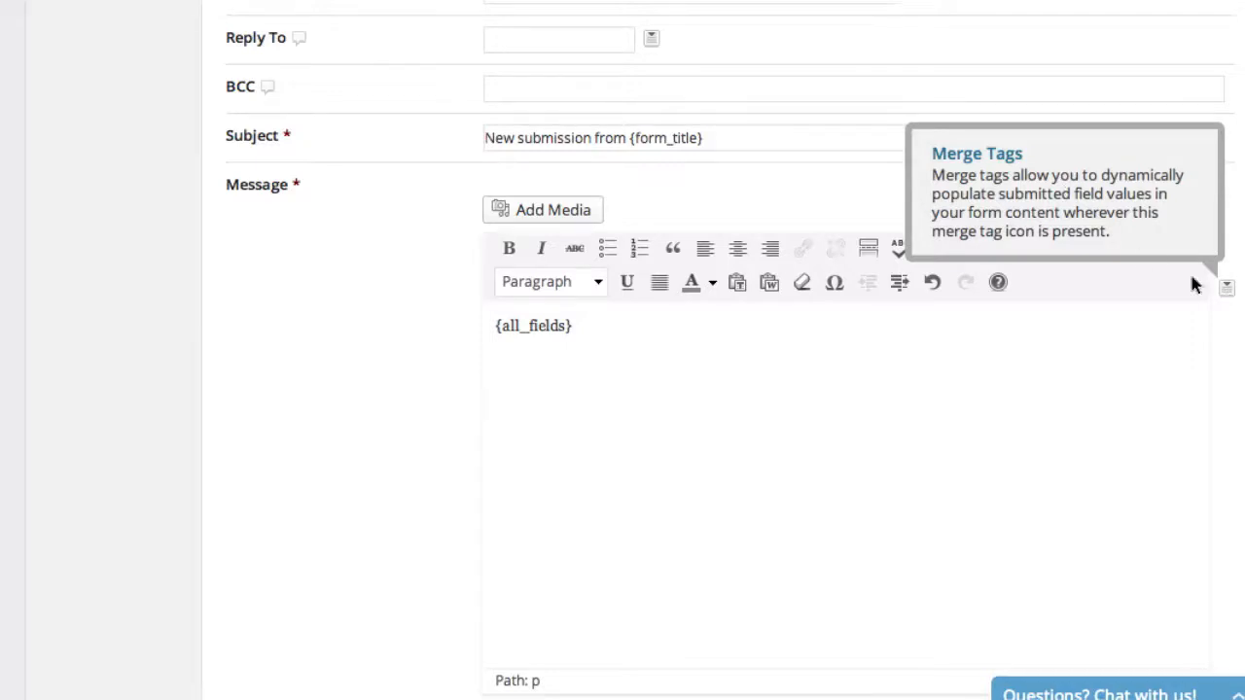
Step: Examine the merge tags available for the notification message, from the required and optional form fields to the Other group
click(1225, 287)
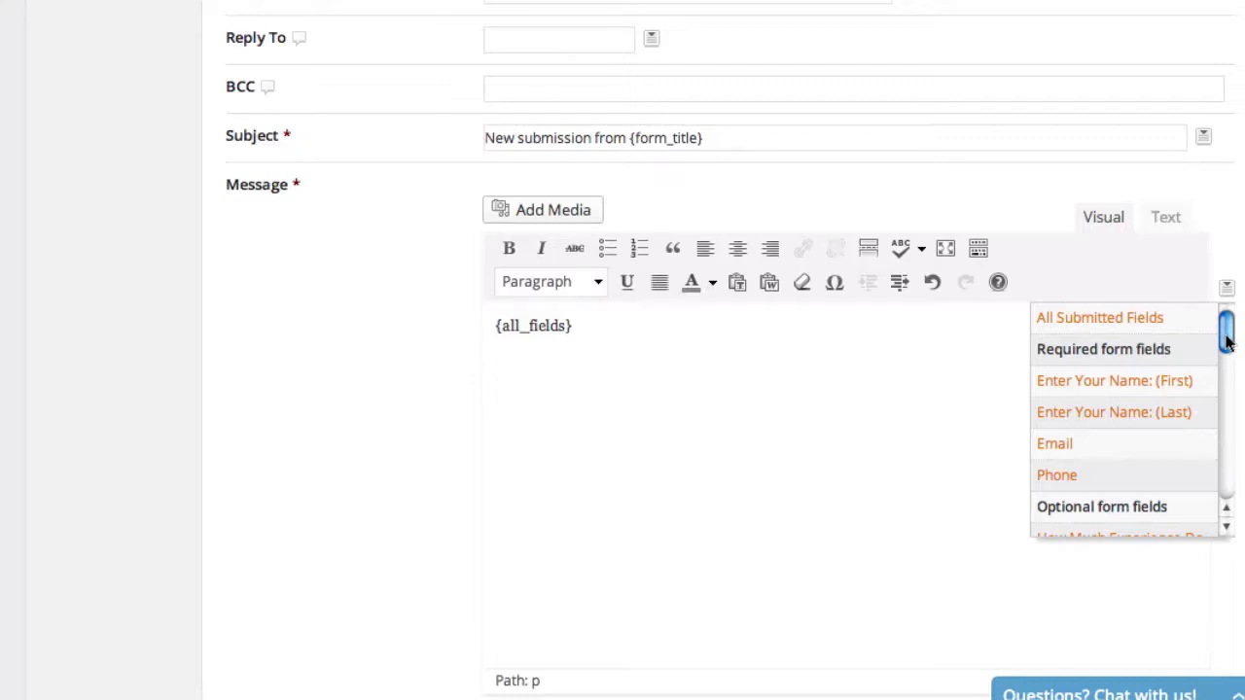
scroll(1155, 391, down, 1)
scroll(1155, 391, down, 5)
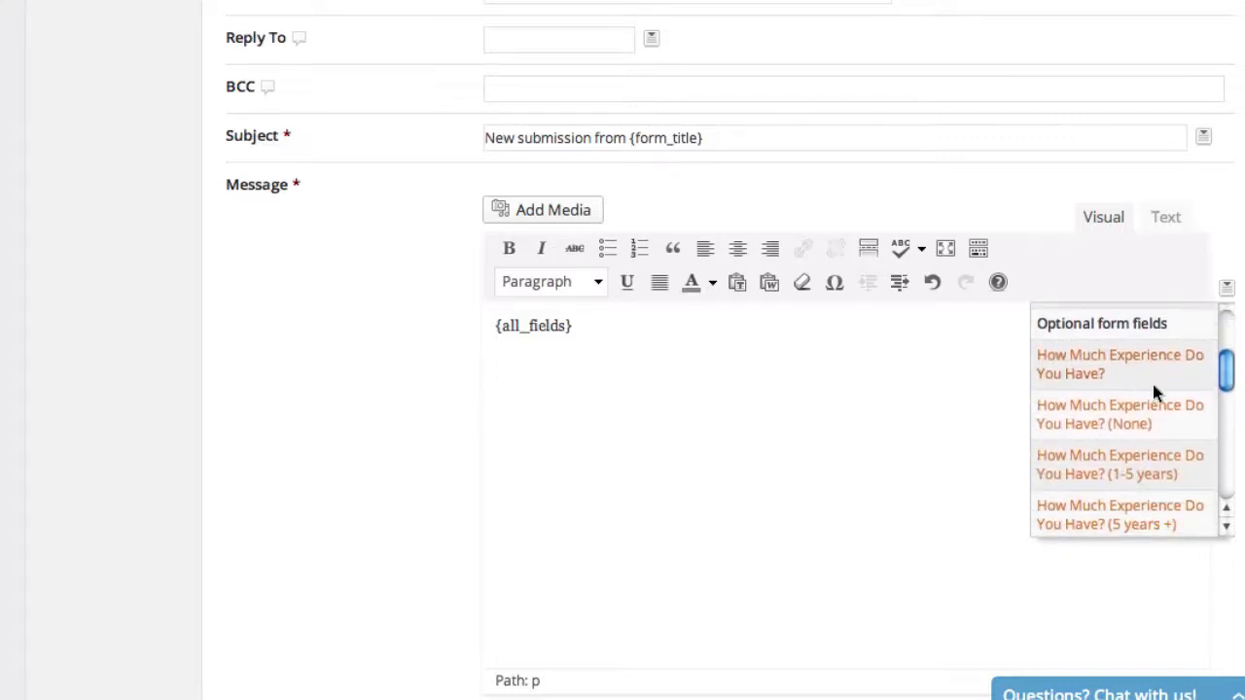
scroll(1154, 392, down, 2)
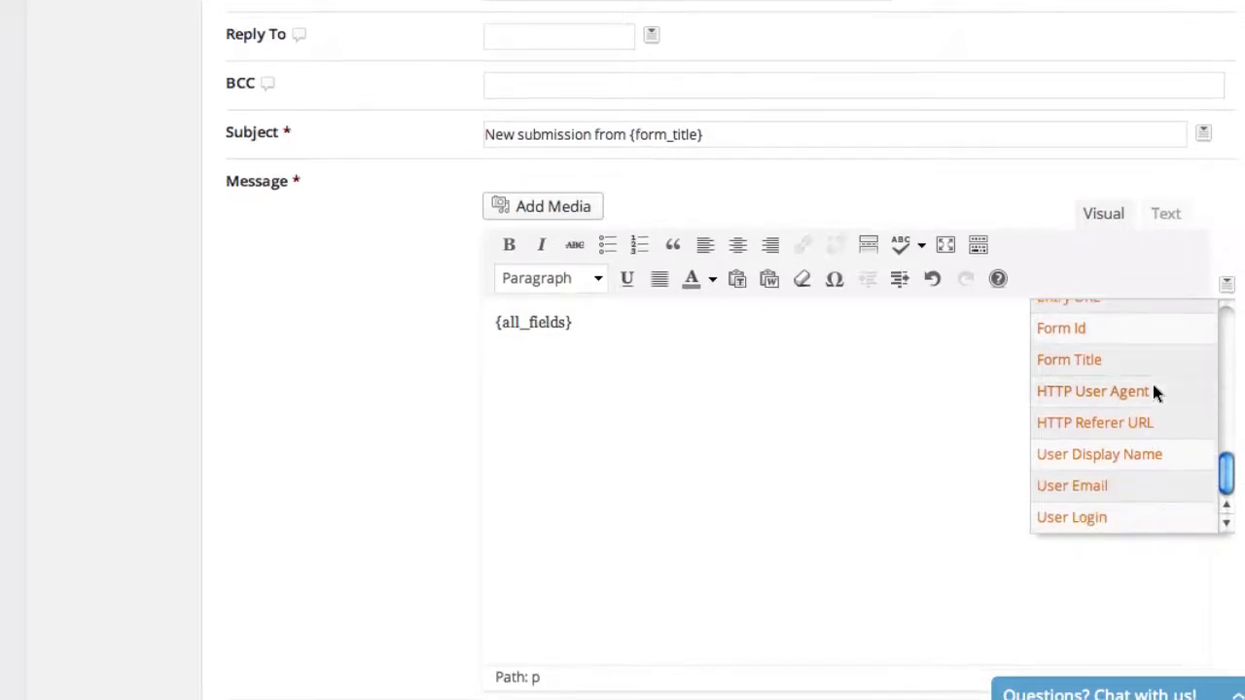
scroll(1150, 442, up, 8)
scroll(1150, 444, up, 1)
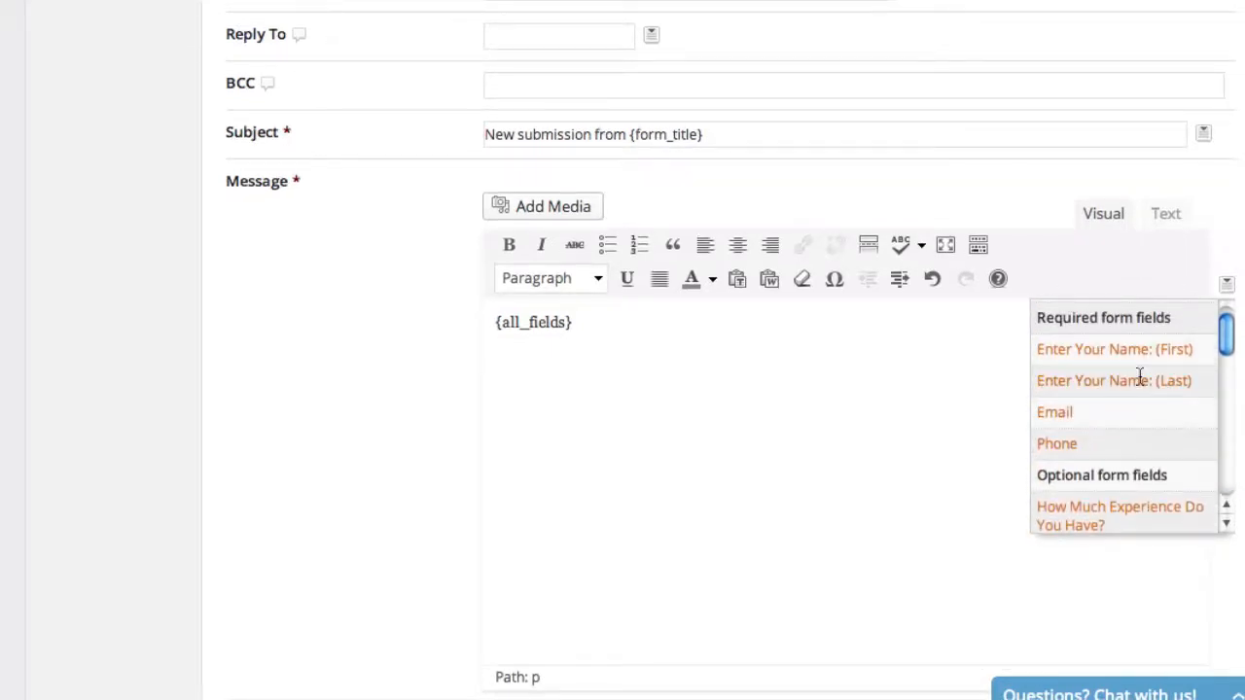
scroll(1121, 453, down, 3)
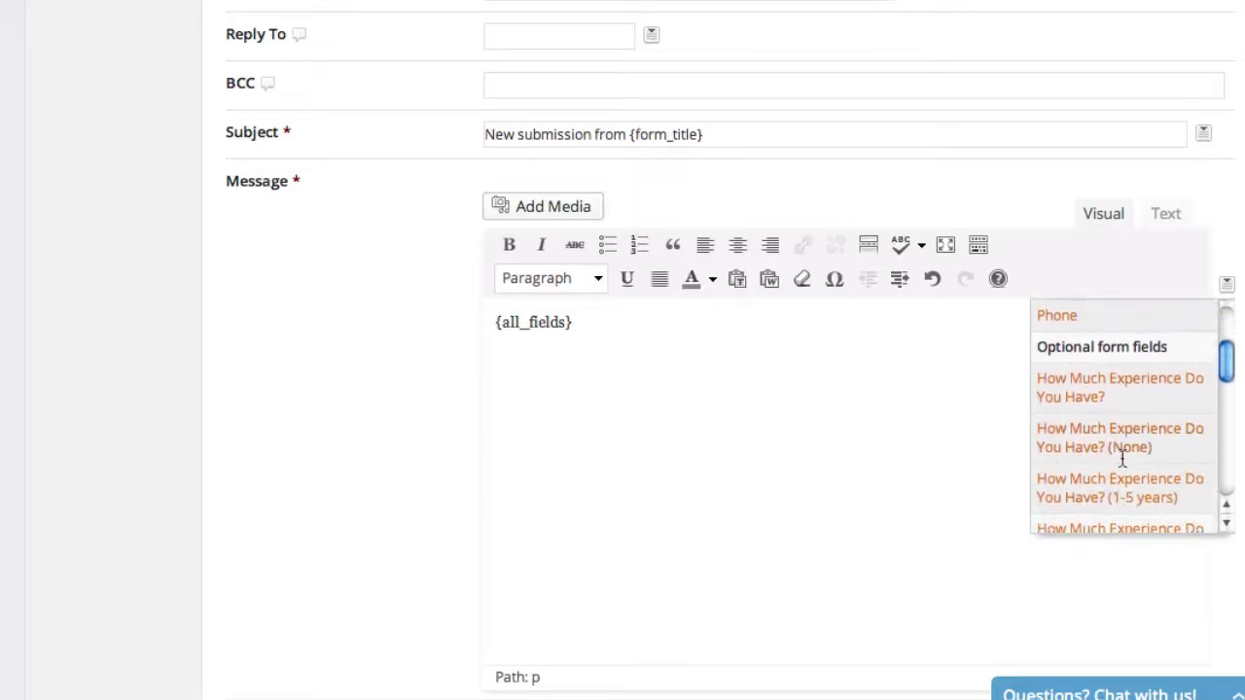
scroll(1121, 458, down, 6)
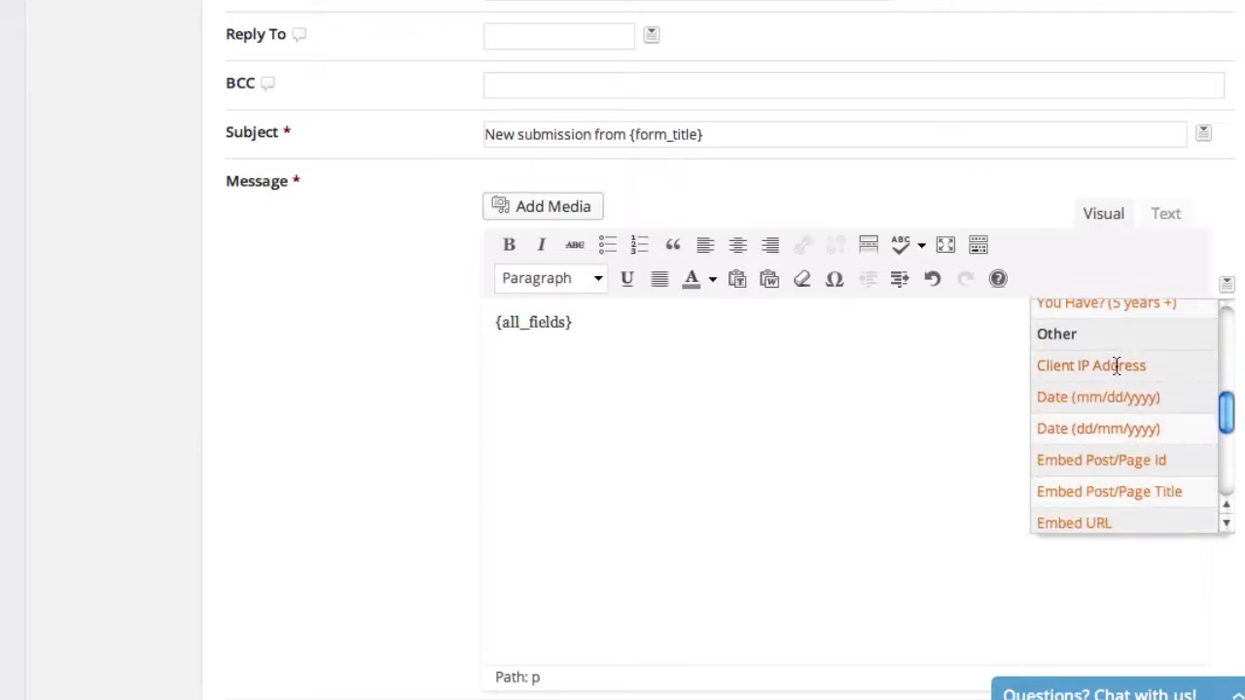
scroll(1116, 365, down, 3)
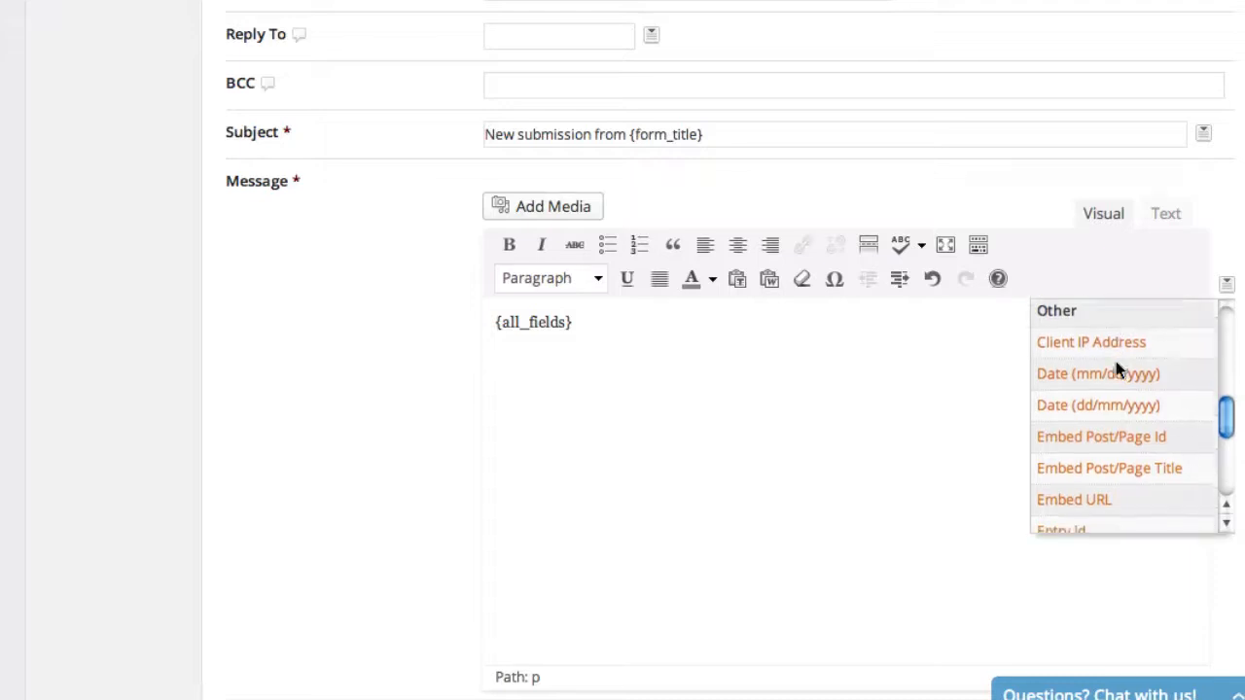
scroll(1112, 371, down, 6)
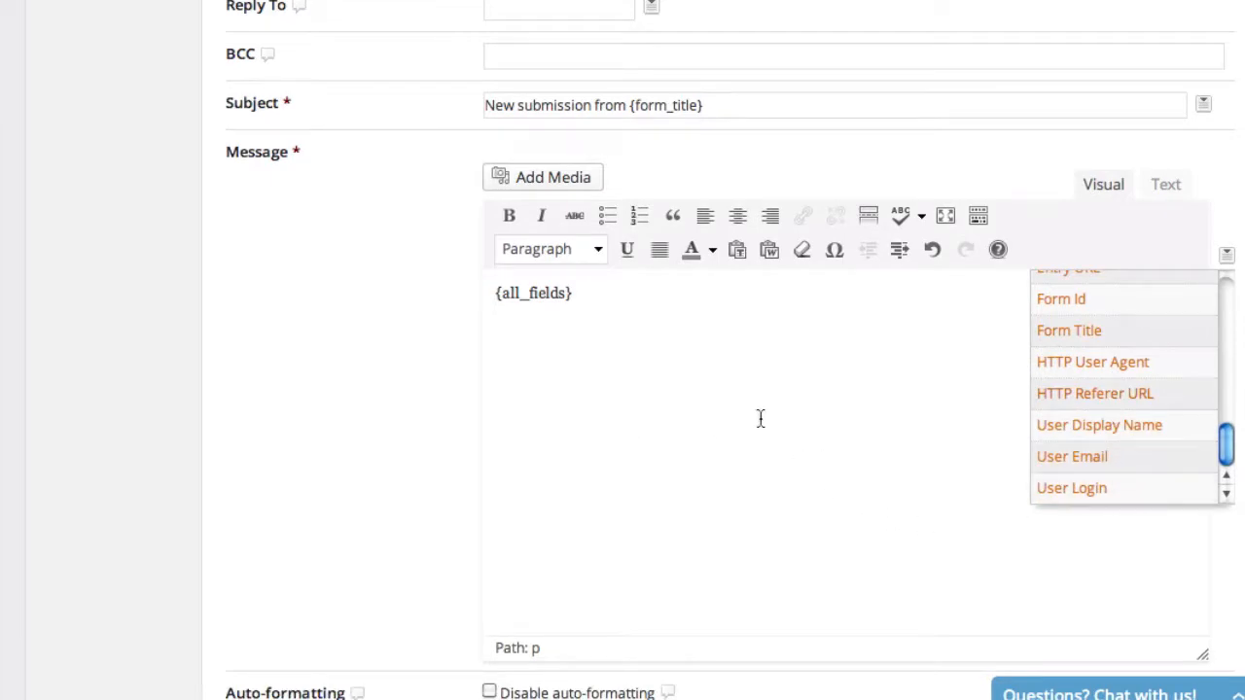
Step: Add a new notification to the form and name it Customer Autoresponse
scroll(256, 363, up, 5)
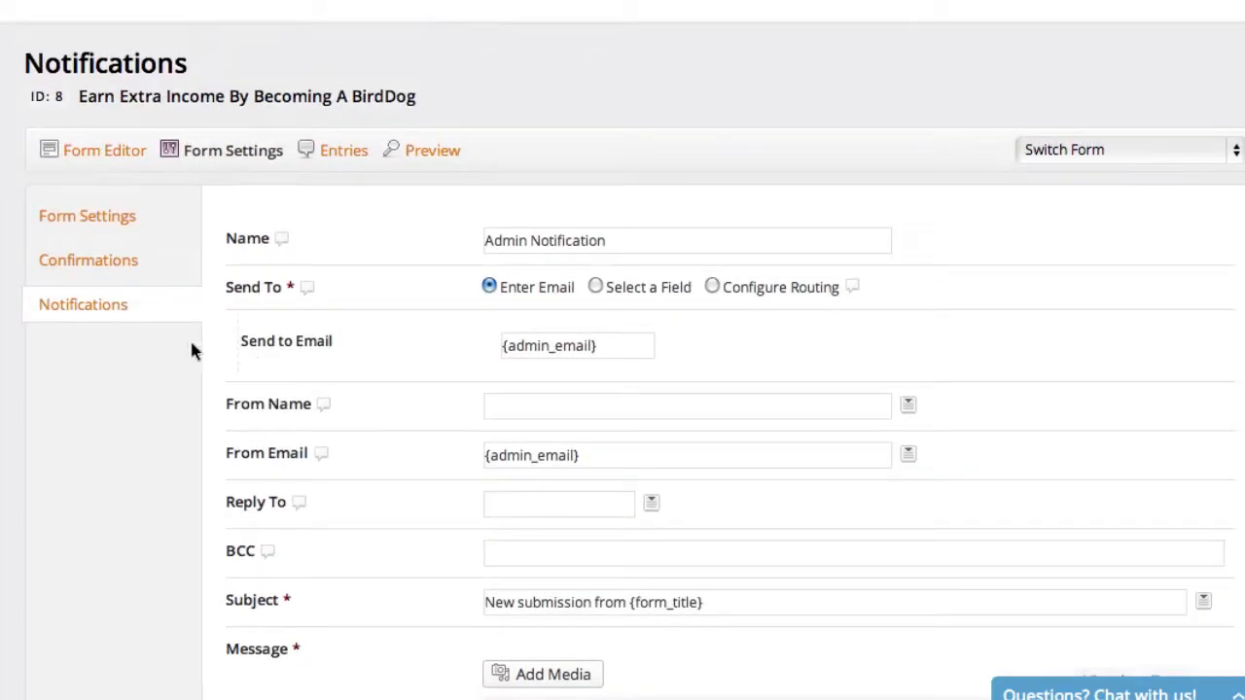
click(99, 308)
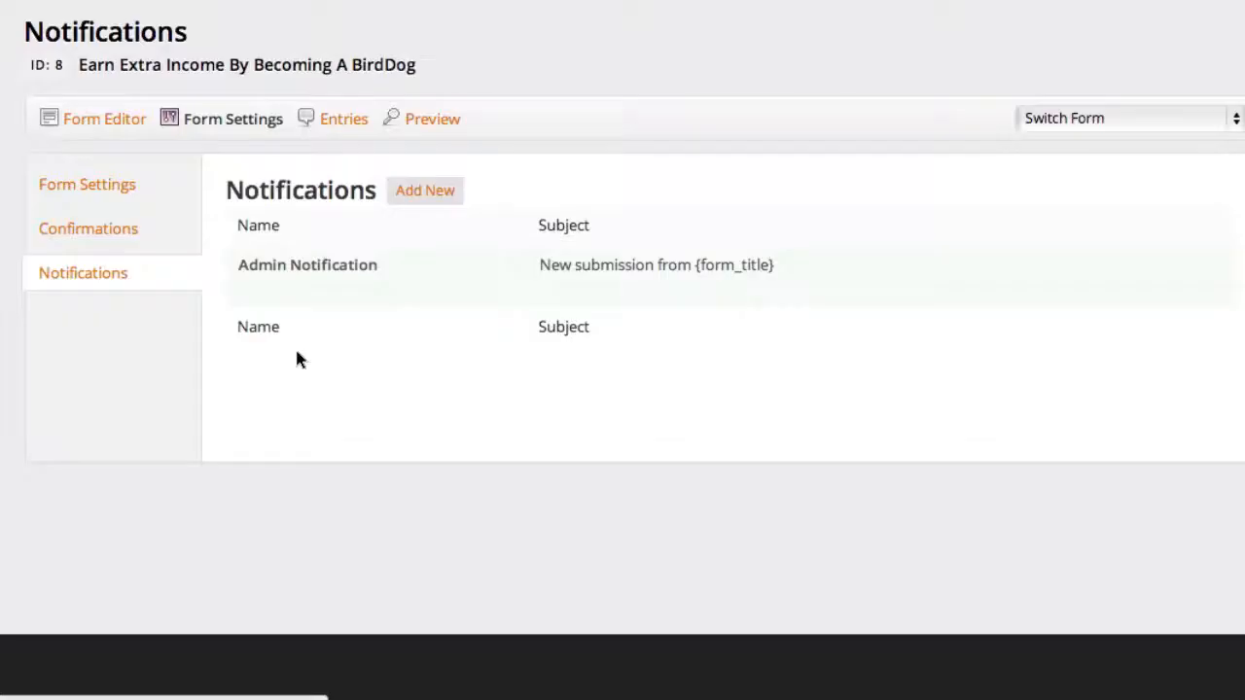
click(427, 197)
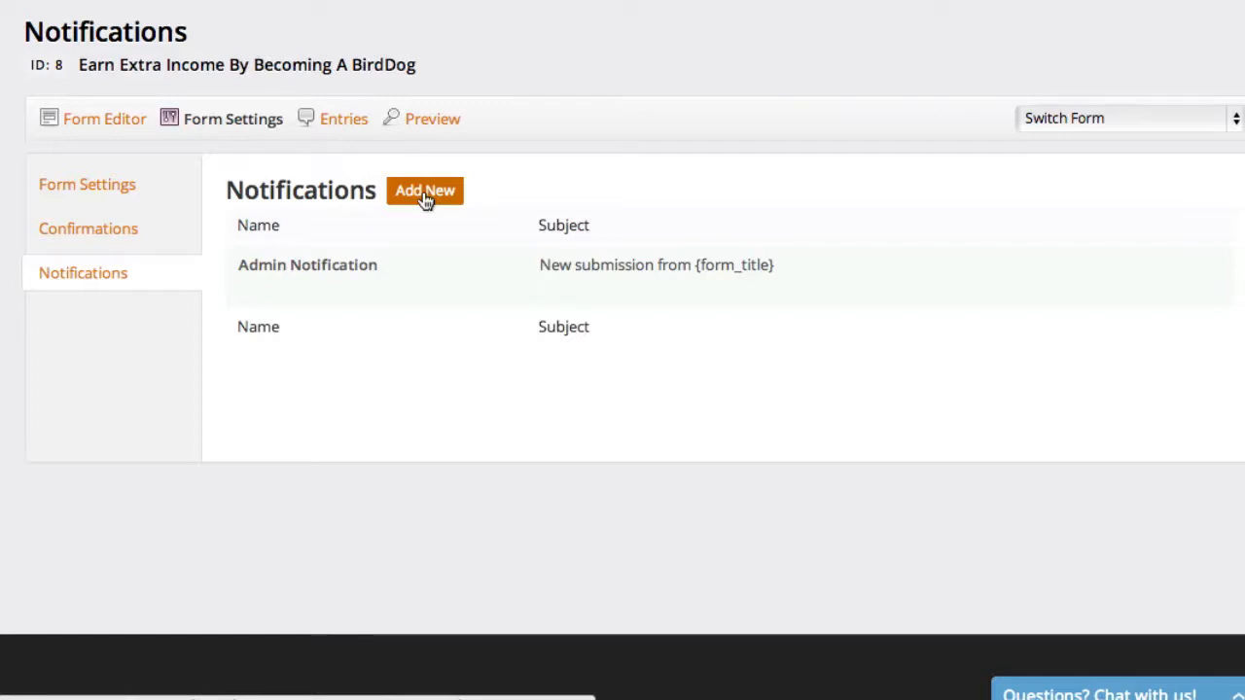
click(422, 194)
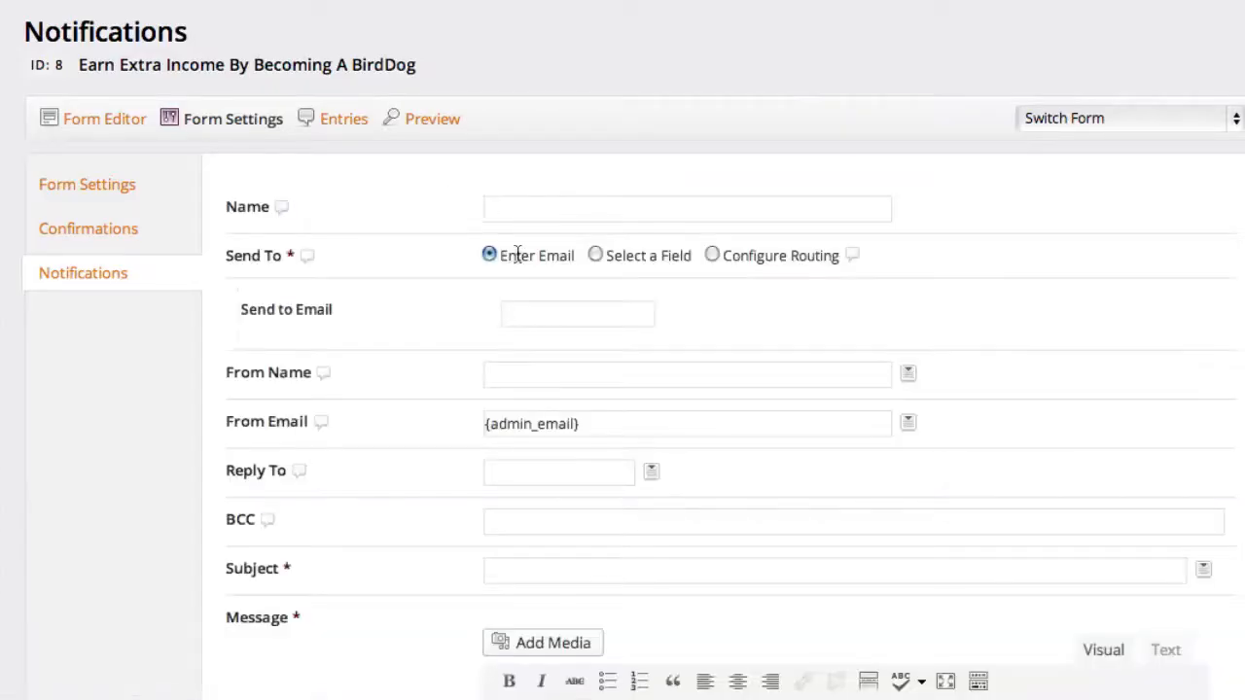
click(521, 210)
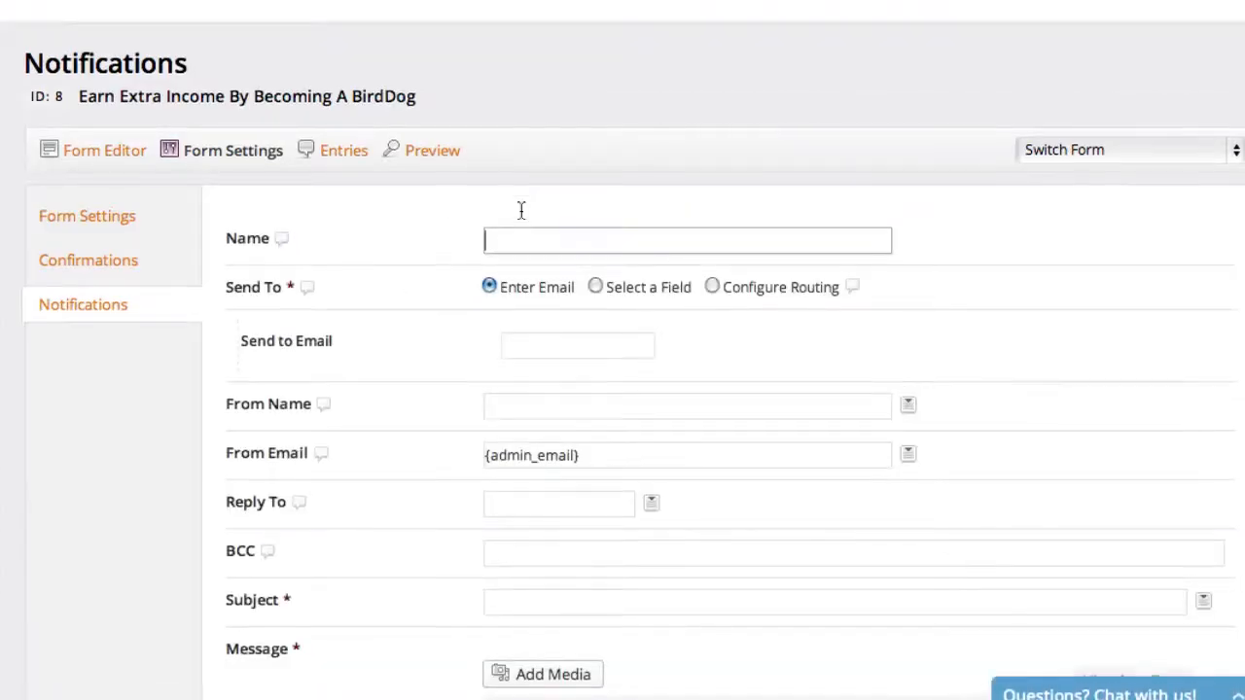
text(C)
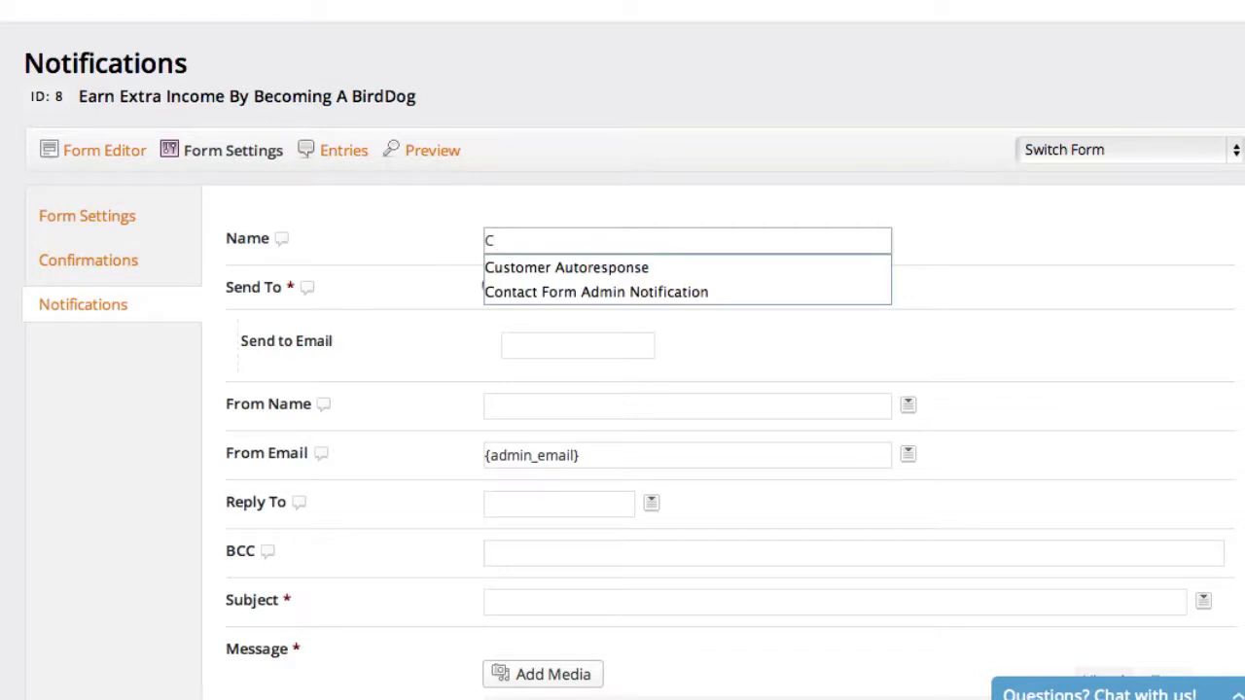
click(540, 267)
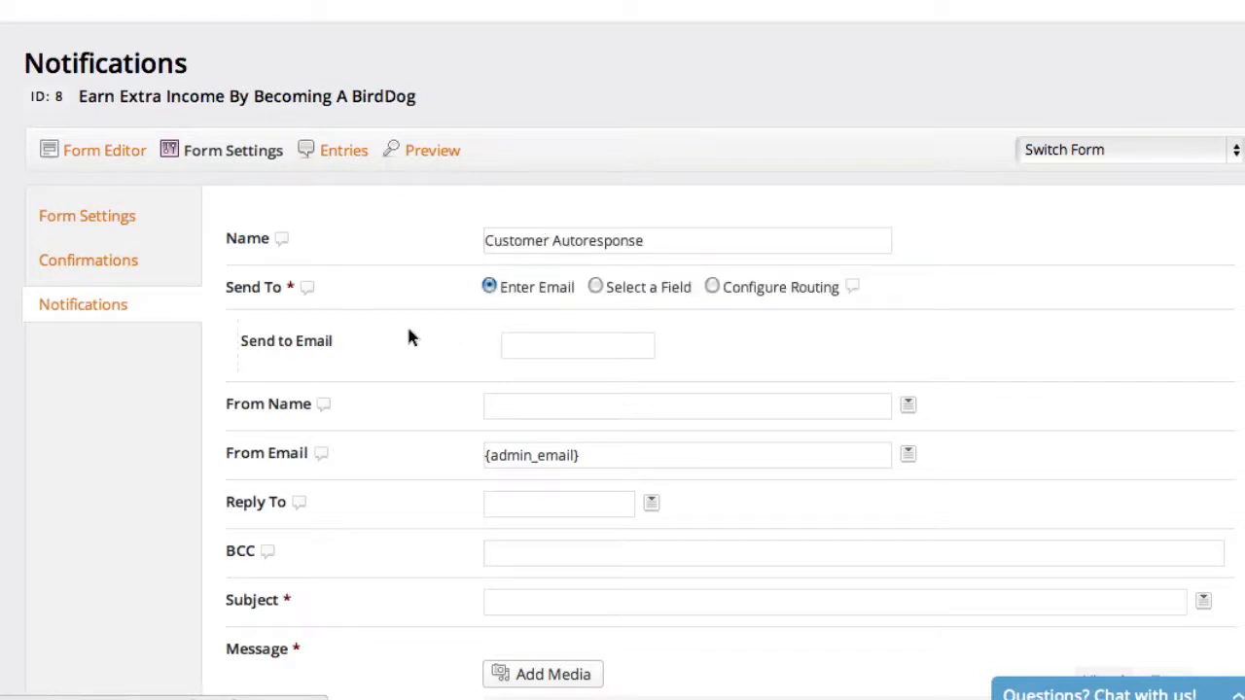
Step: Set the autoresponse to be sent to a selected form field and choose Email as that field
scroll(408, 356, down, 1)
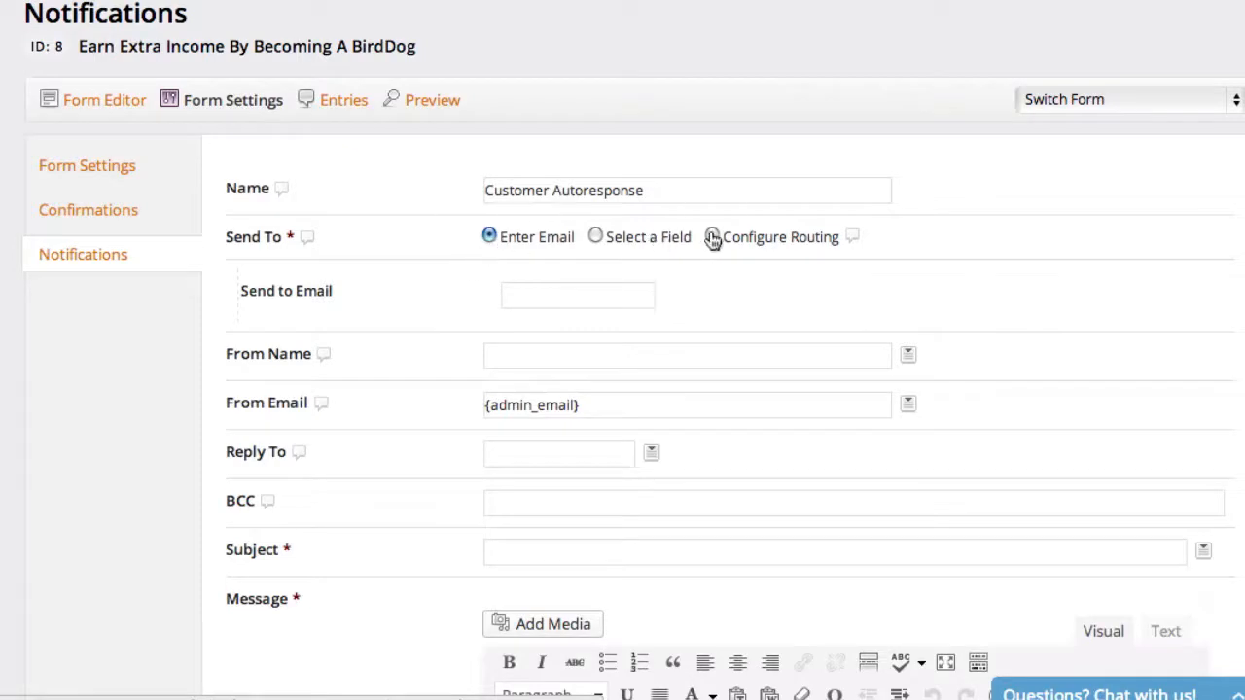
mouse_move(860, 242)
click(594, 236)
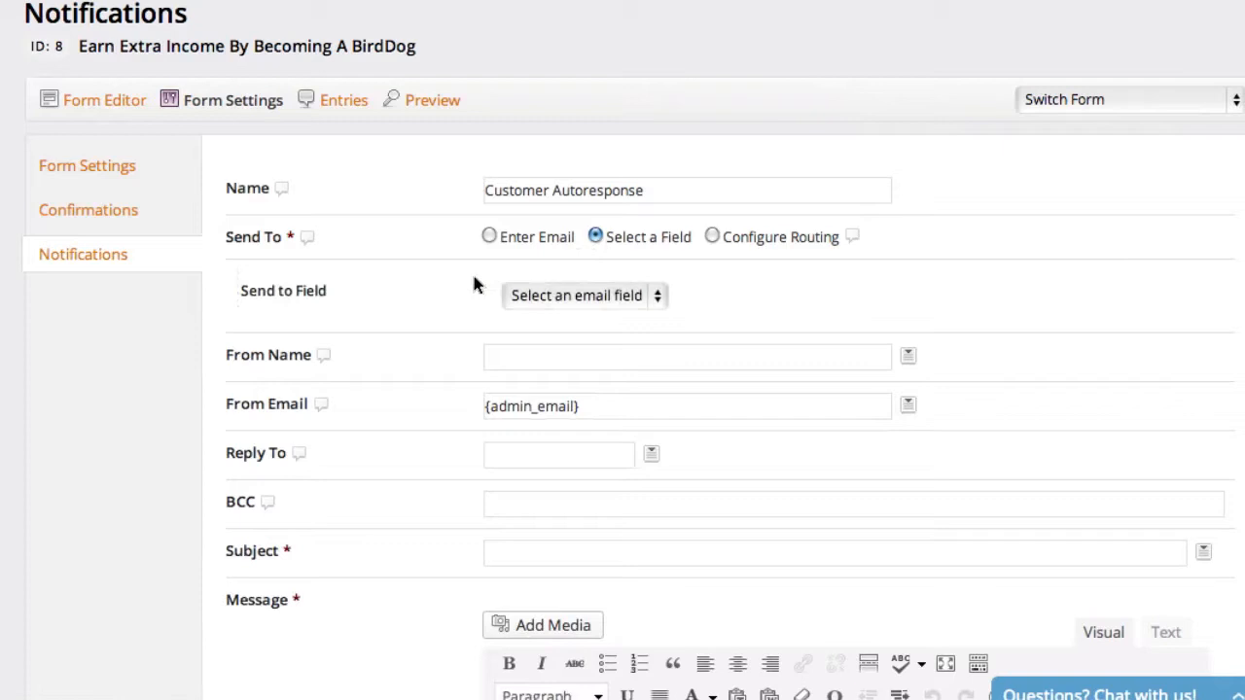
click(569, 294)
click(574, 295)
click(592, 295)
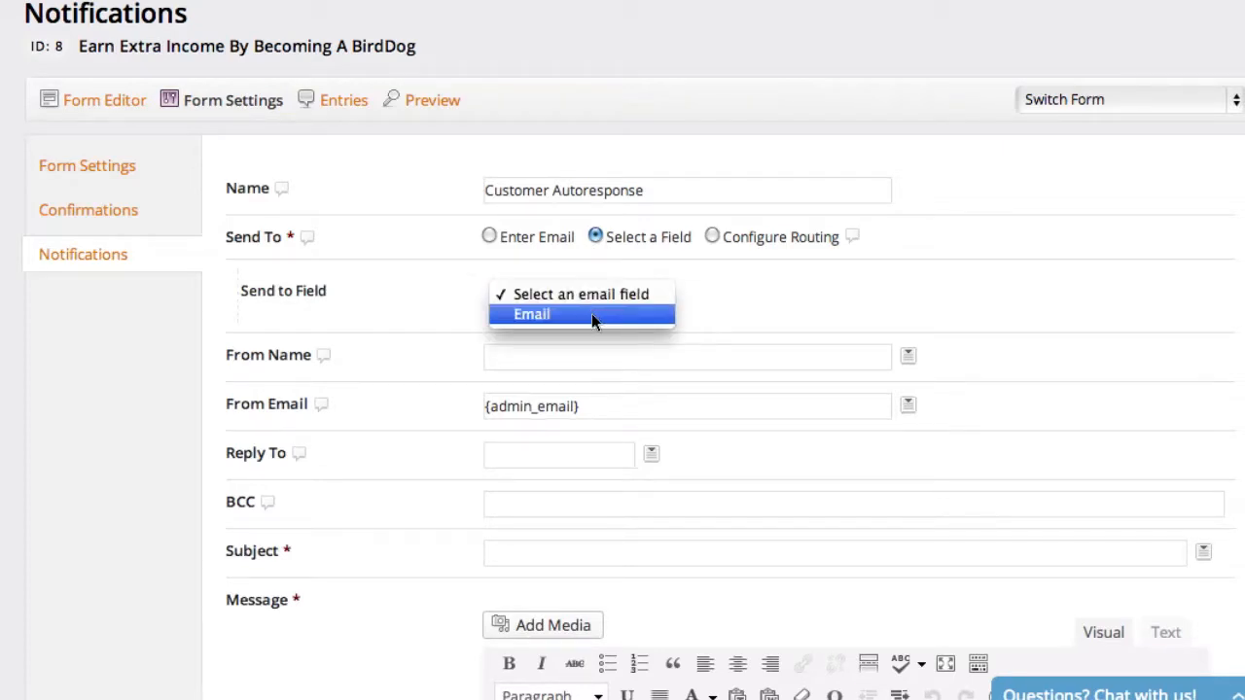
click(588, 313)
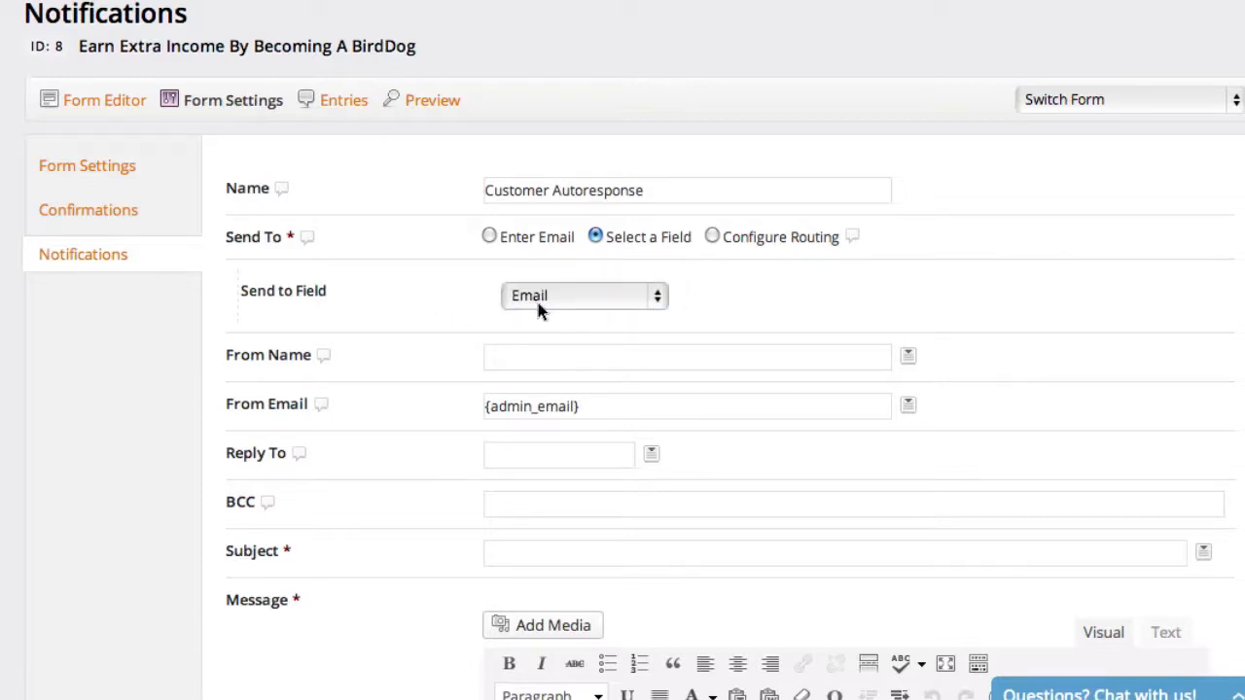
Step: Enter ABC Properties as the autoresponse's From Name
scroll(365, 320, down, 3)
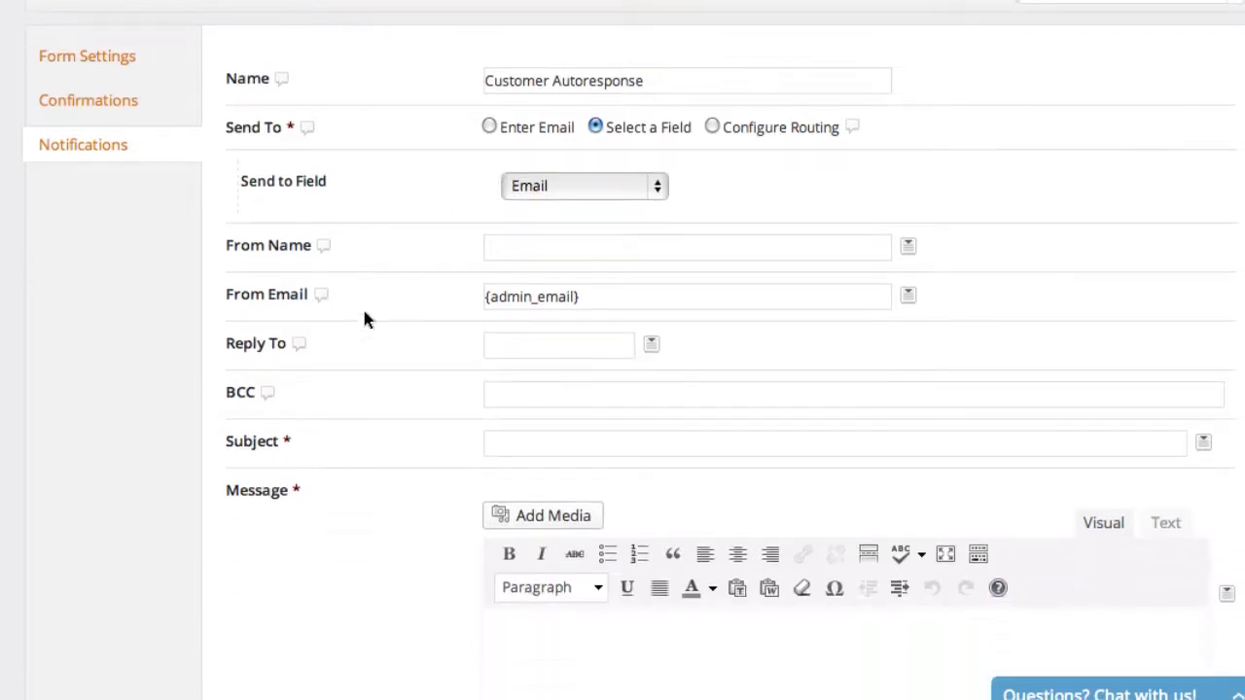
click(560, 252)
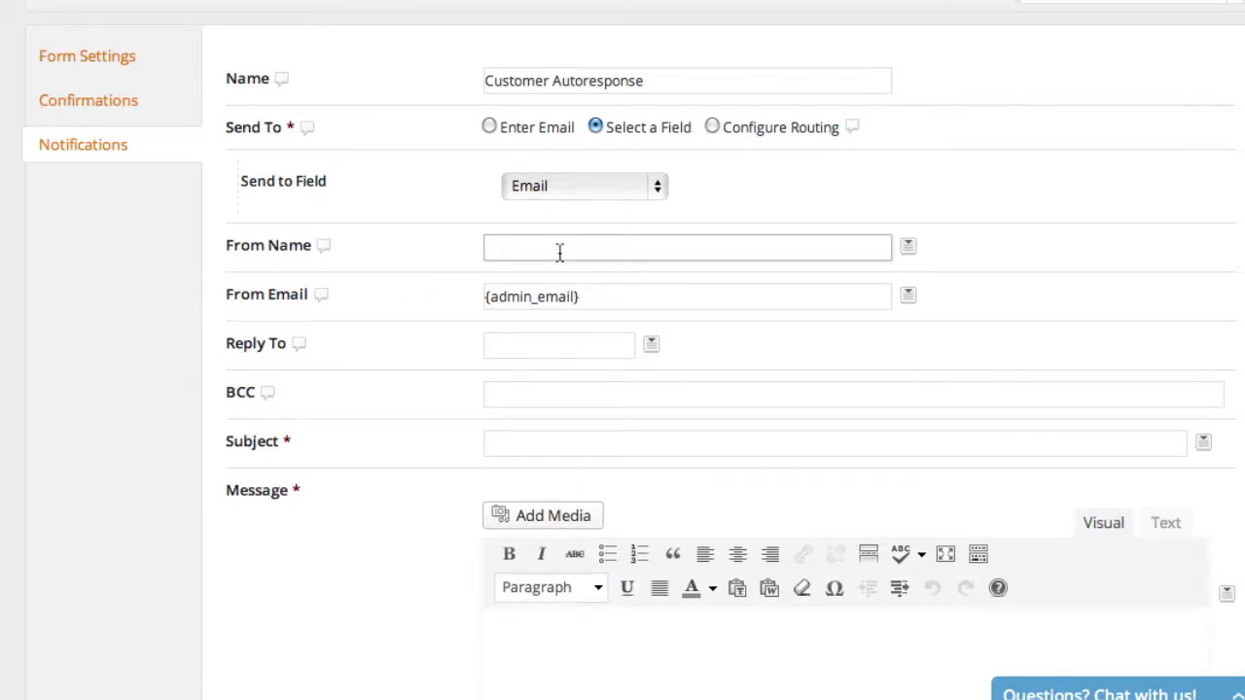
text(AB)
key(BackSpace)
text(C Properties)
Step: Copy the {admin_email} tag from the From Email field into the Reply To field
drag(636, 298, 472, 299)
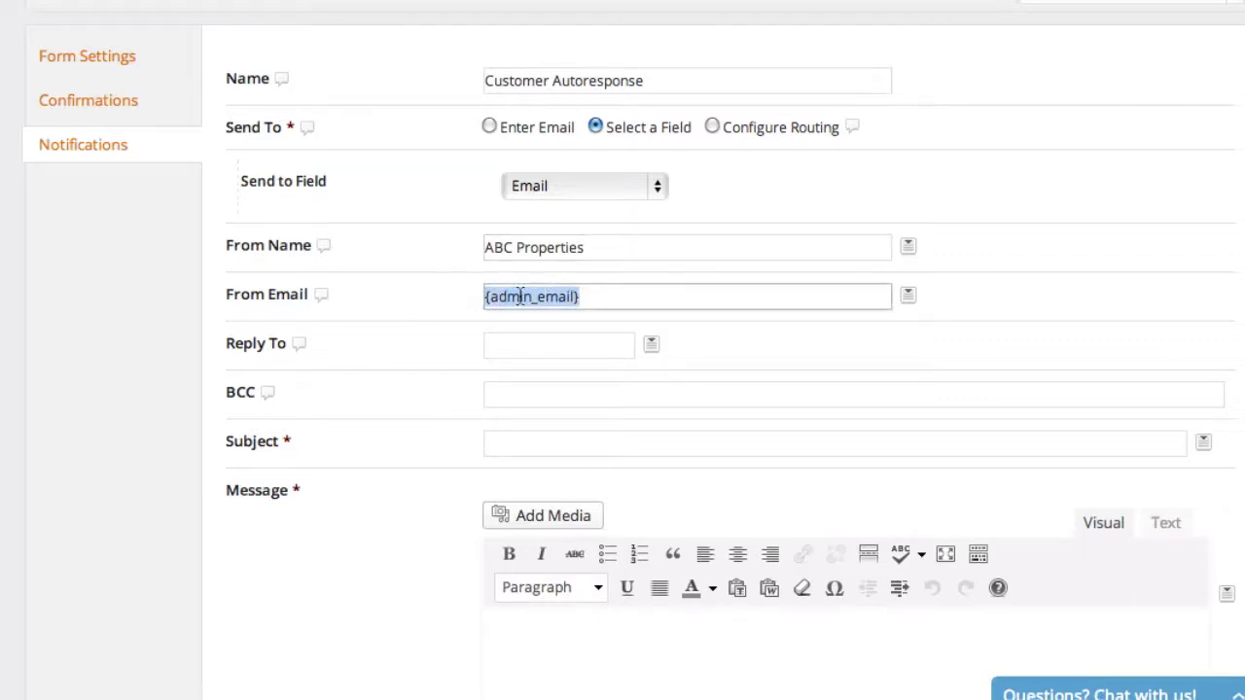
click(551, 297)
drag(610, 298, 458, 303)
click(536, 299)
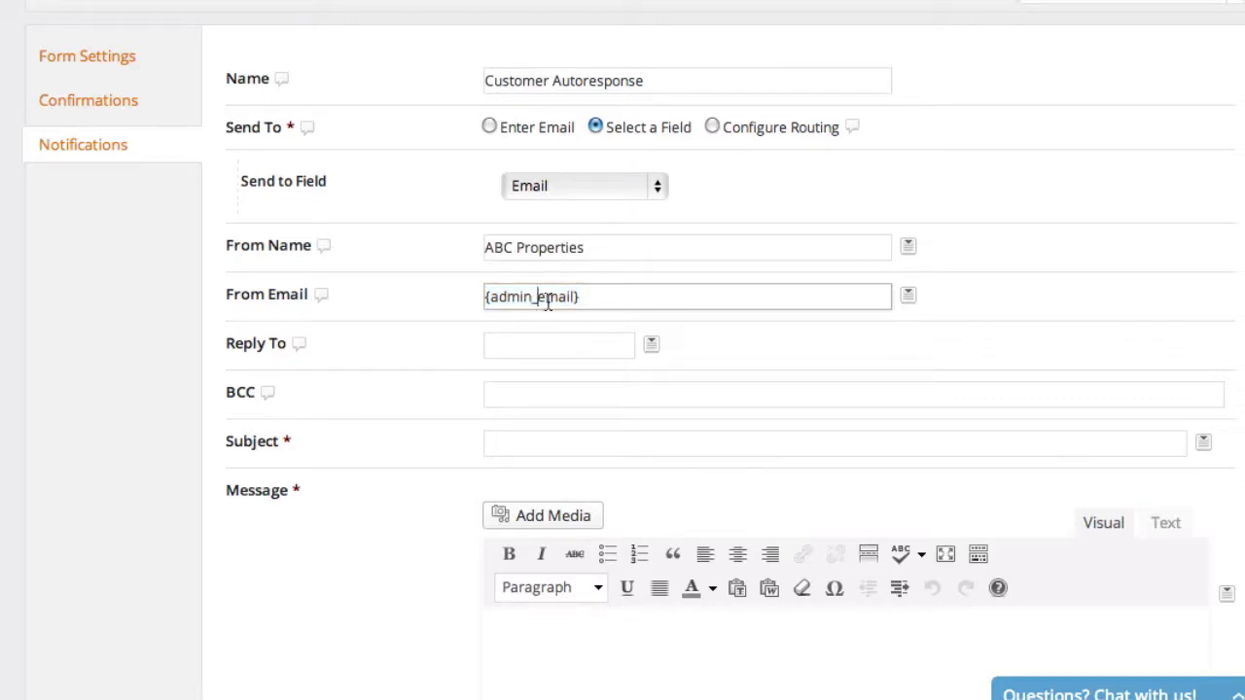
drag(592, 302, 484, 298)
click(530, 348)
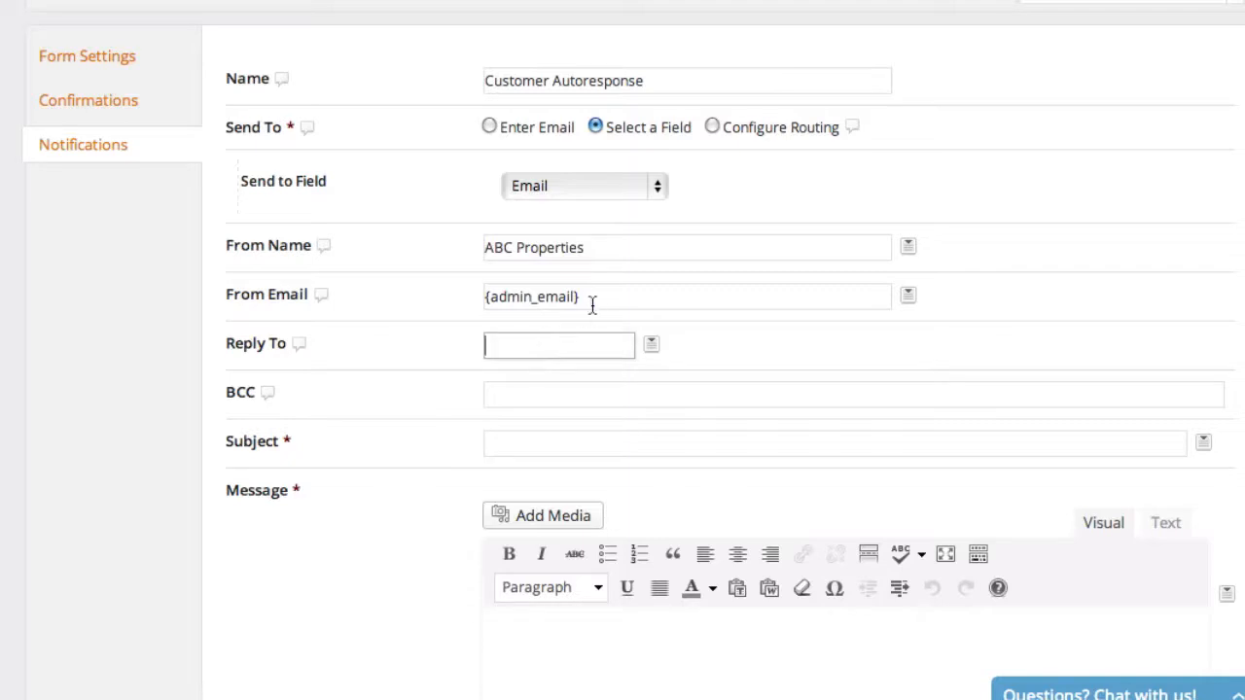
drag(593, 305, 461, 289)
key(ctrl+c)
click(502, 347)
key(ctrl+v)
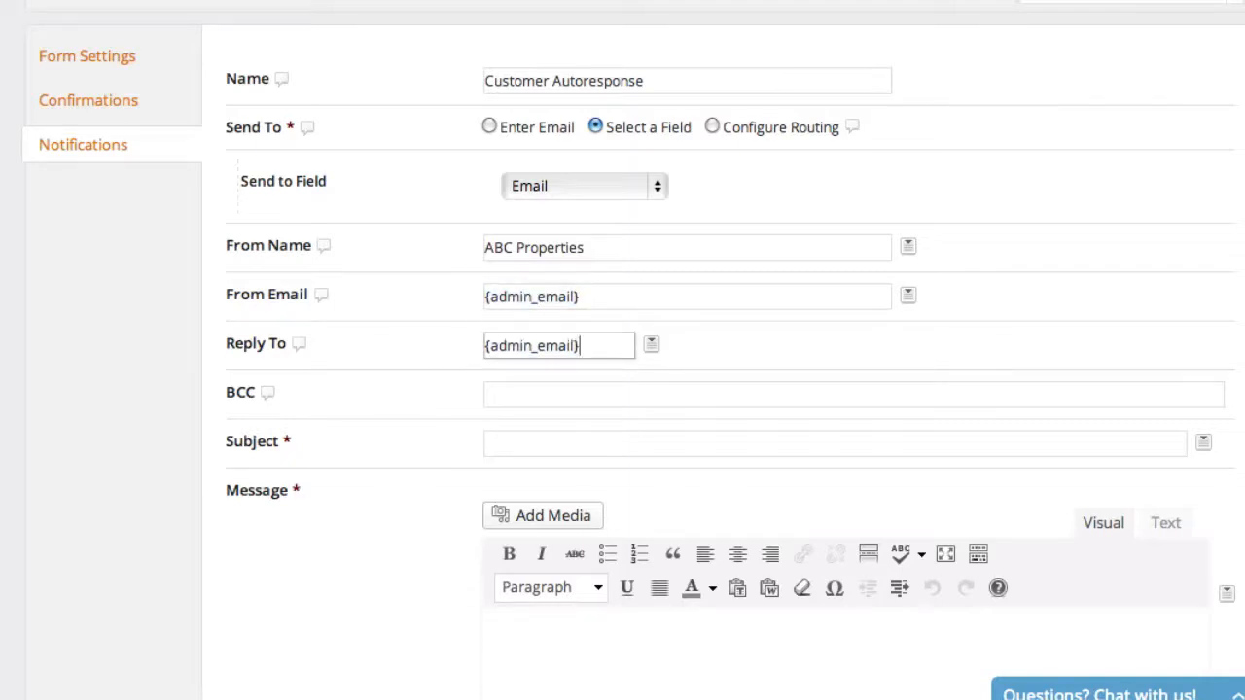
click(386, 551)
Step: Enter "Here's your free report..." as the autoresponse's subject
scroll(421, 566, down, 2)
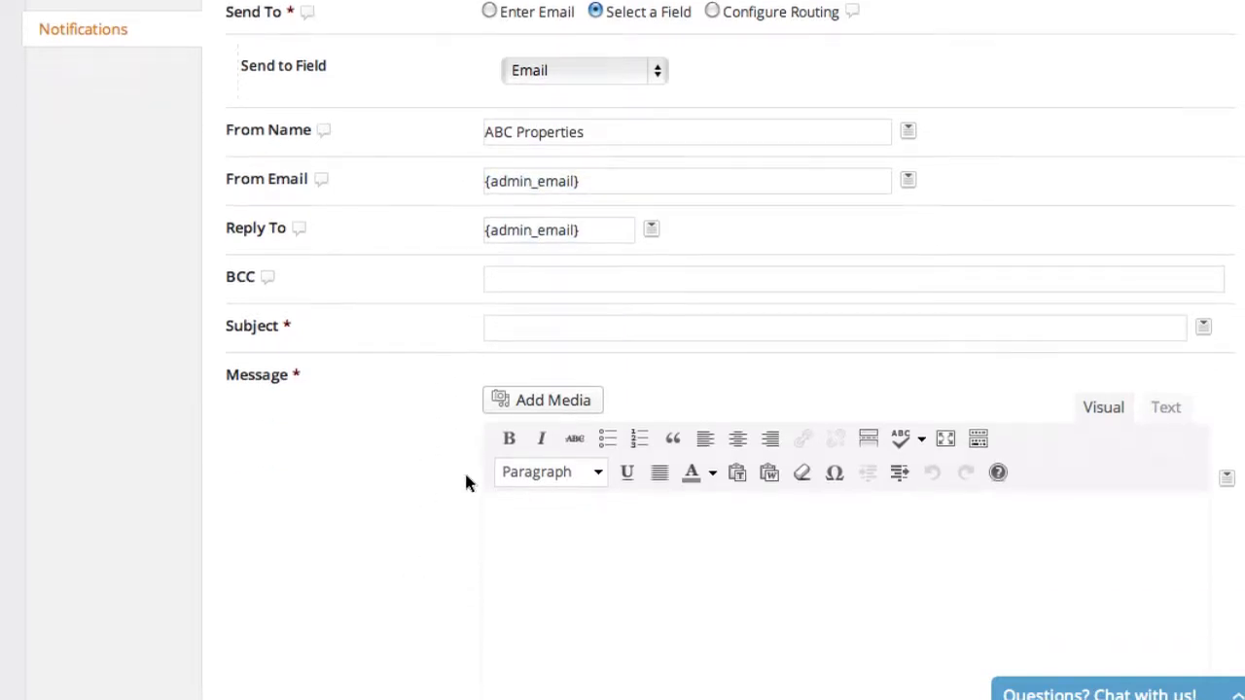
click(515, 327)
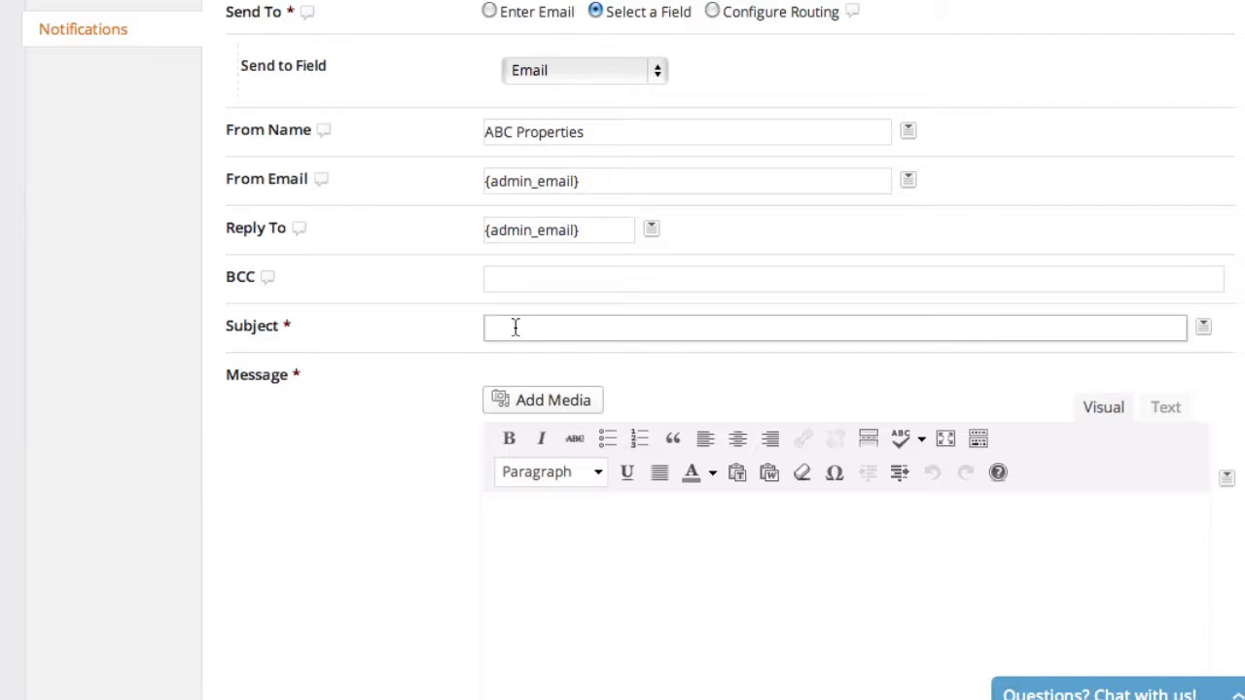
text(Here's your free report...)
scroll(402, 536, down, 3)
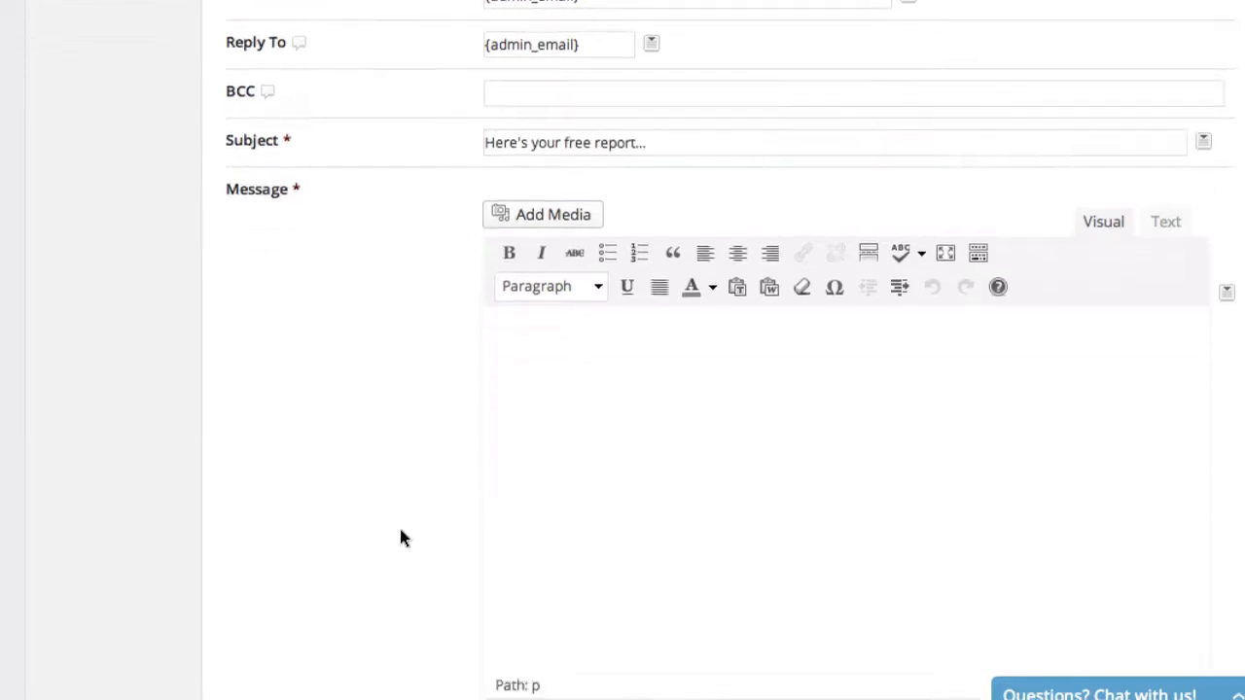
click(698, 413)
text(asfjsalfjals;jsdalf)
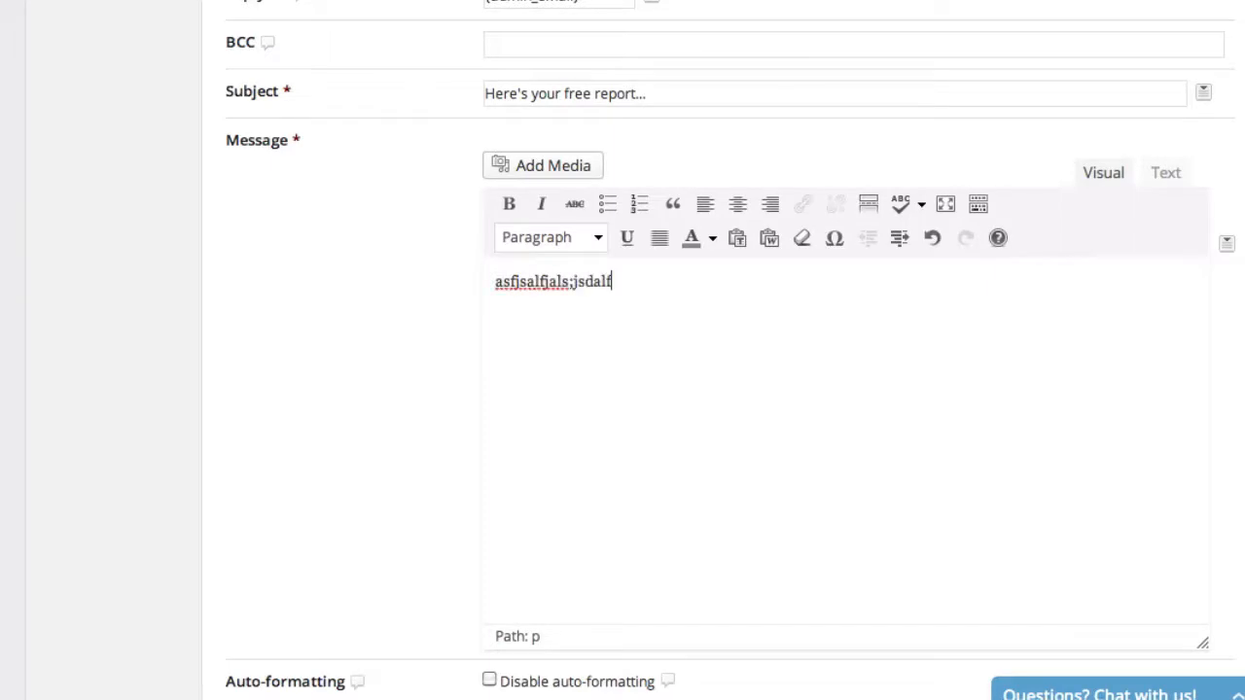
key(Return)
drag(548, 325, 486, 286)
key(BackSpace)
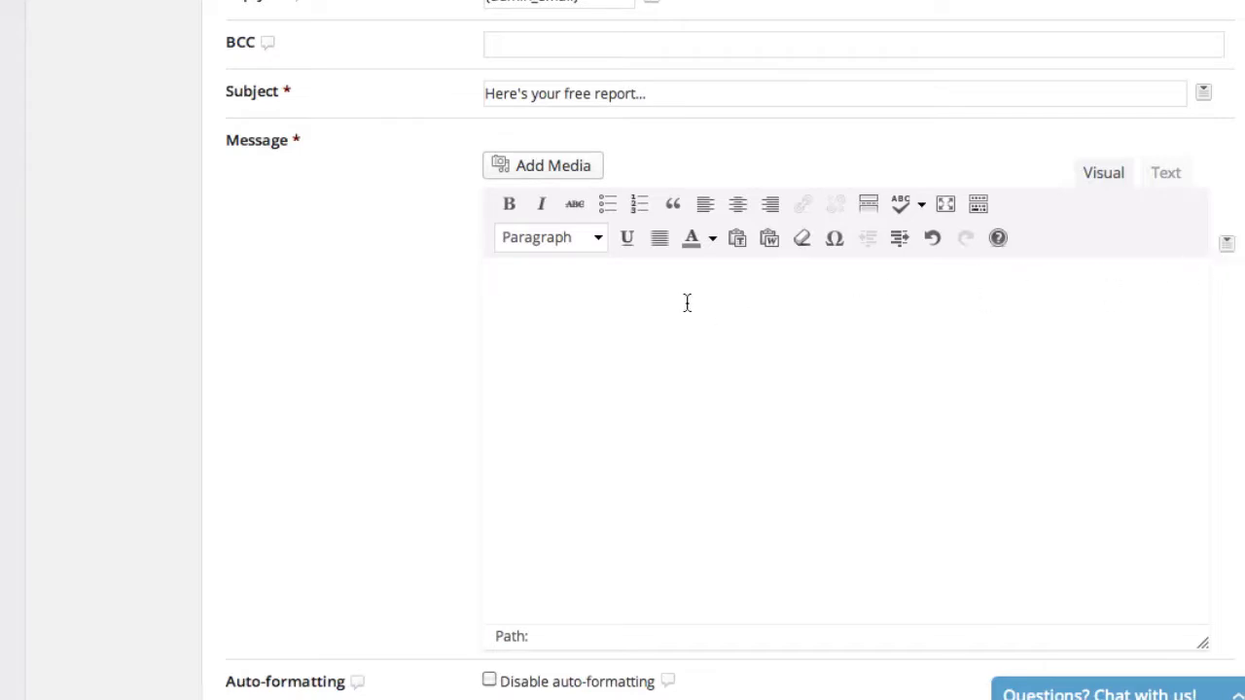
Step: Begin the message with the greeting "Hey", the Enter Your Name: (First) merge tag and a comma
text(Hey)
click(1227, 244)
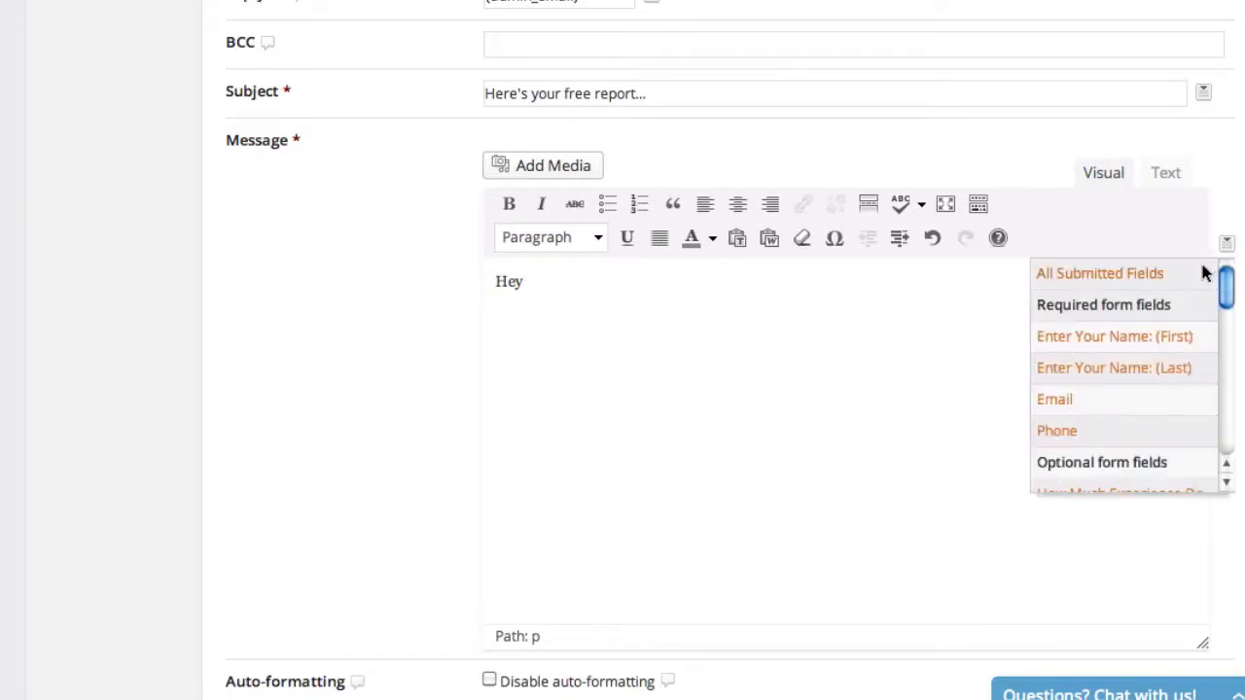
click(1127, 337)
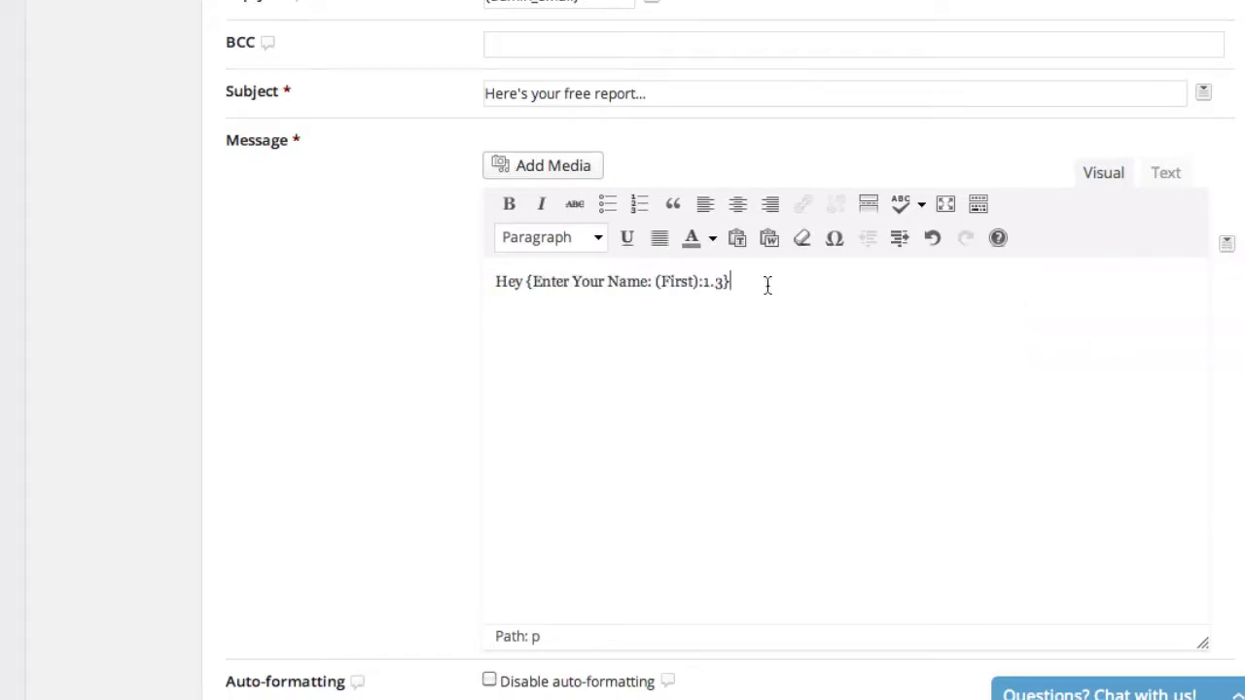
text(,)
Step: Continue the autoresponse message after the greeting with "I just got your request for the free report and I wanted"
text(I just got your )
text(reqeust)
key(BackSpace)
key(BackSpace)
key(BackSpace)
key(BackSpace)
text(uest fo)
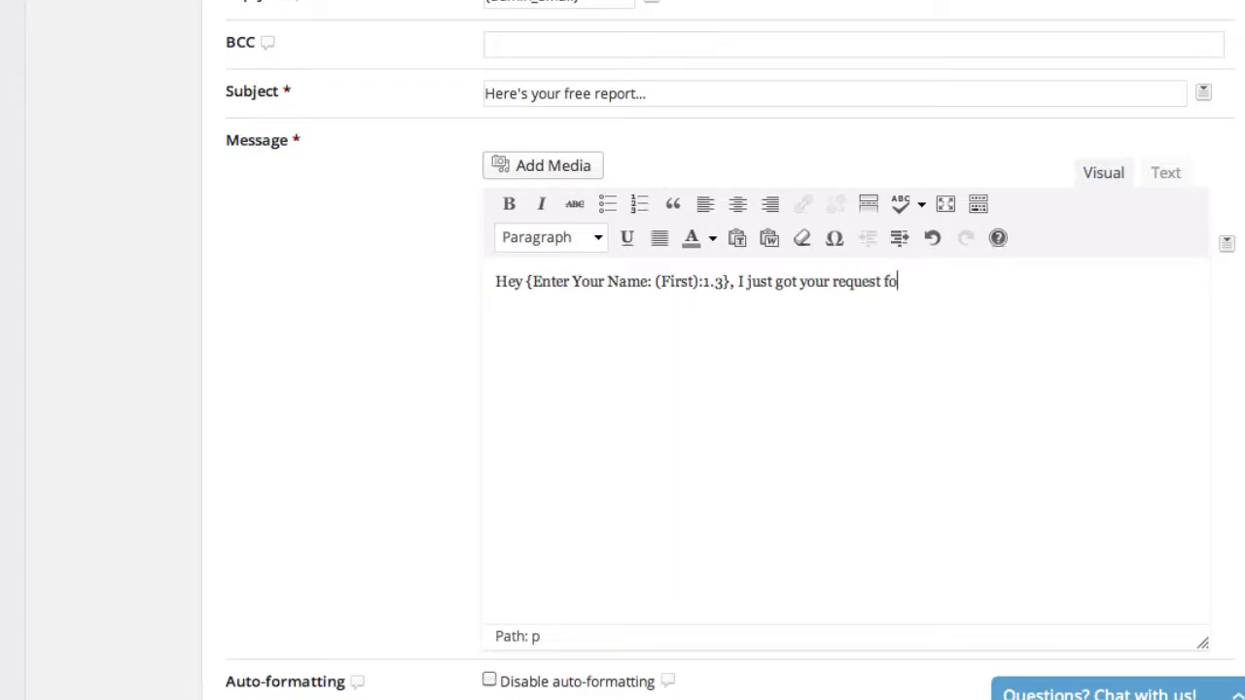
text(r the free repor that)
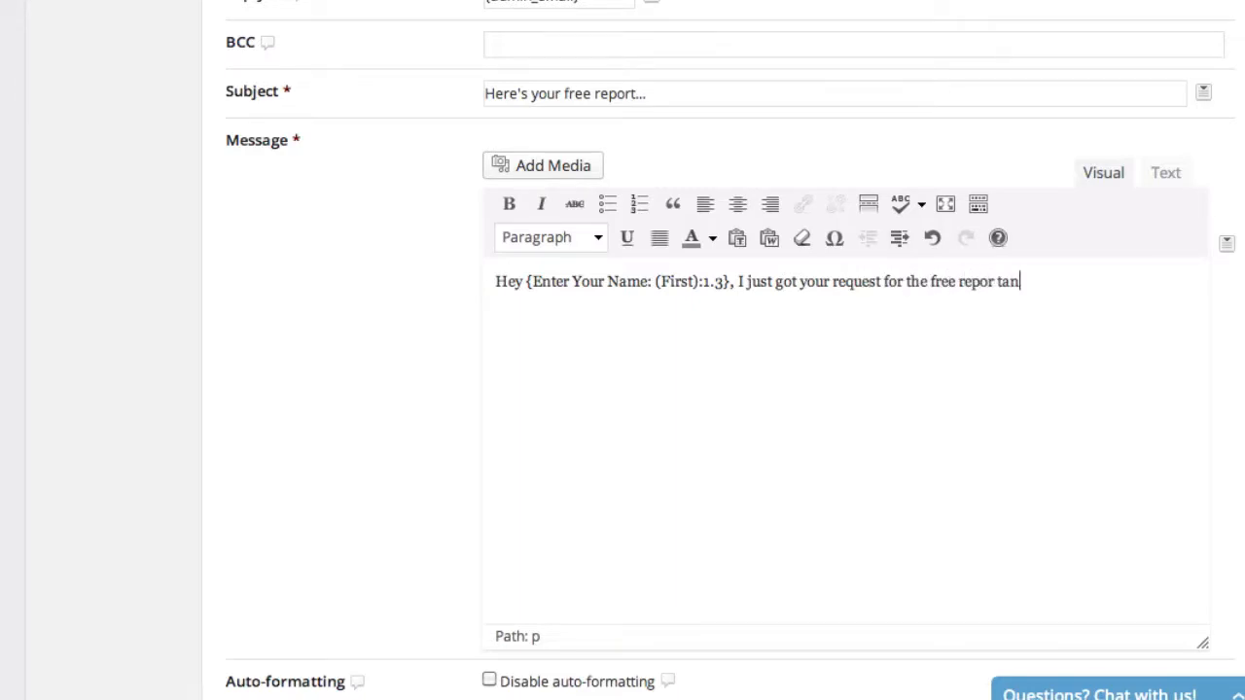
key(BackSpace)
key(BackSpace)
key(BackSpace)
key(BackSpace)
key(BackSpace)
text(t and I wanted)
Step: Add a new line reading "to connect to you." and a sign-off line with a dash and the sender's first name
key(Return)
text(to connn)
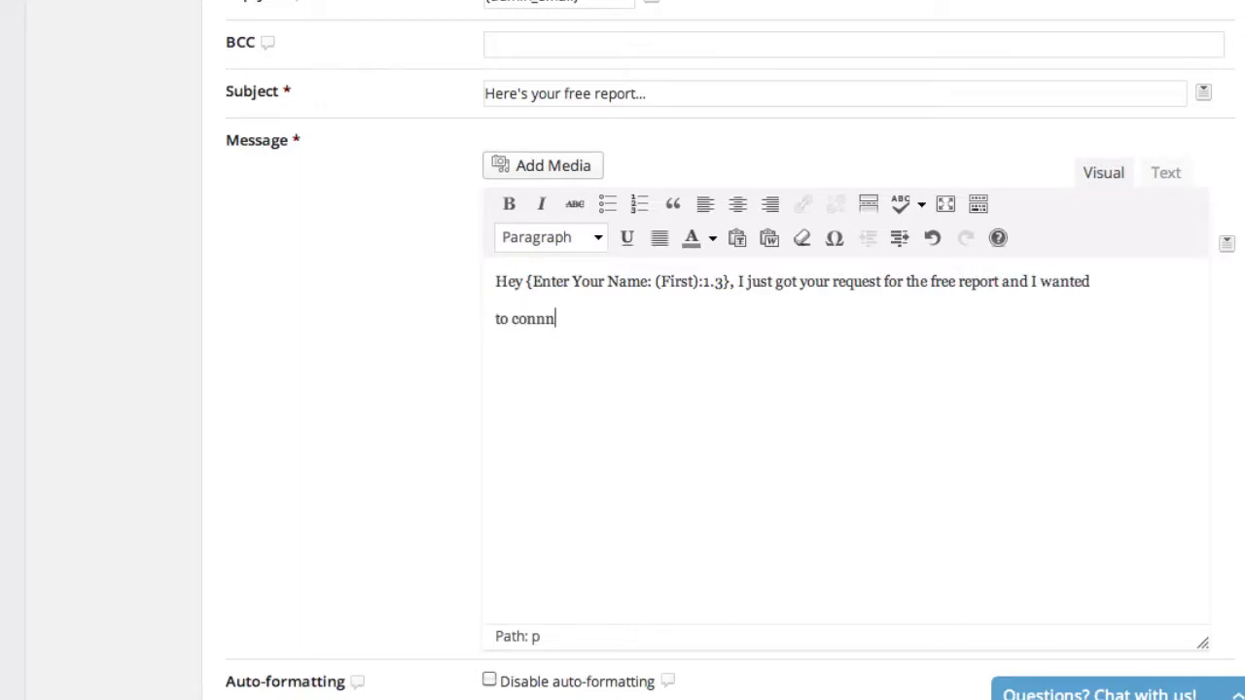
key(BackSpace)
text(ect to you.)
key(Return)
text(- Trevor)
key(Return)
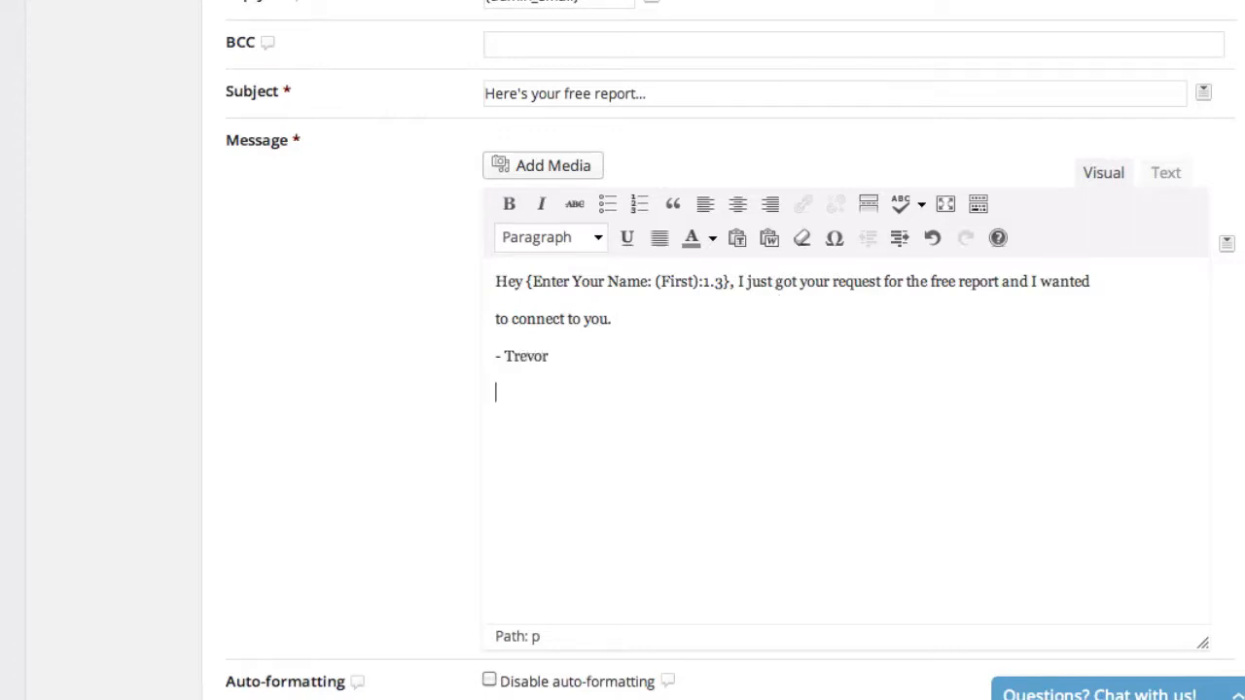
Step: Add two lines of random filler text below the sign-off and save the customer autoresponse notification
text(as;fja;lfsjdfajl)
key(Return)
text(asl;fjal;fj)
scroll(375, 500, down, 3)
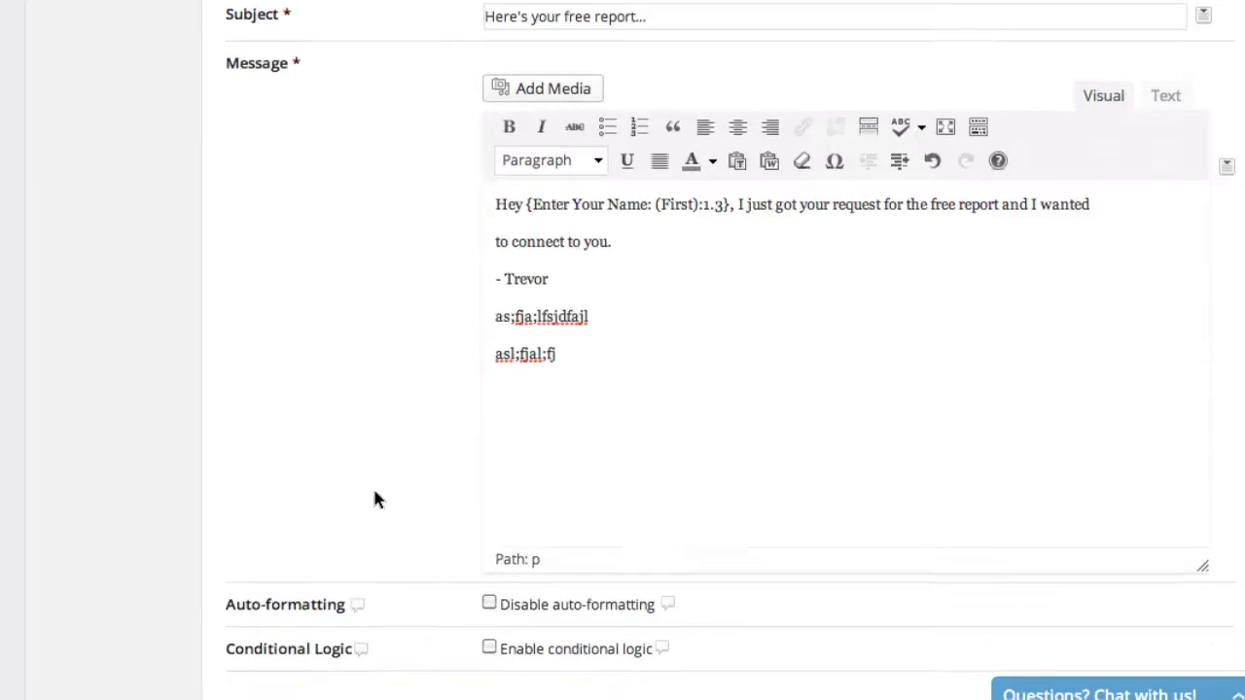
click(340, 571)
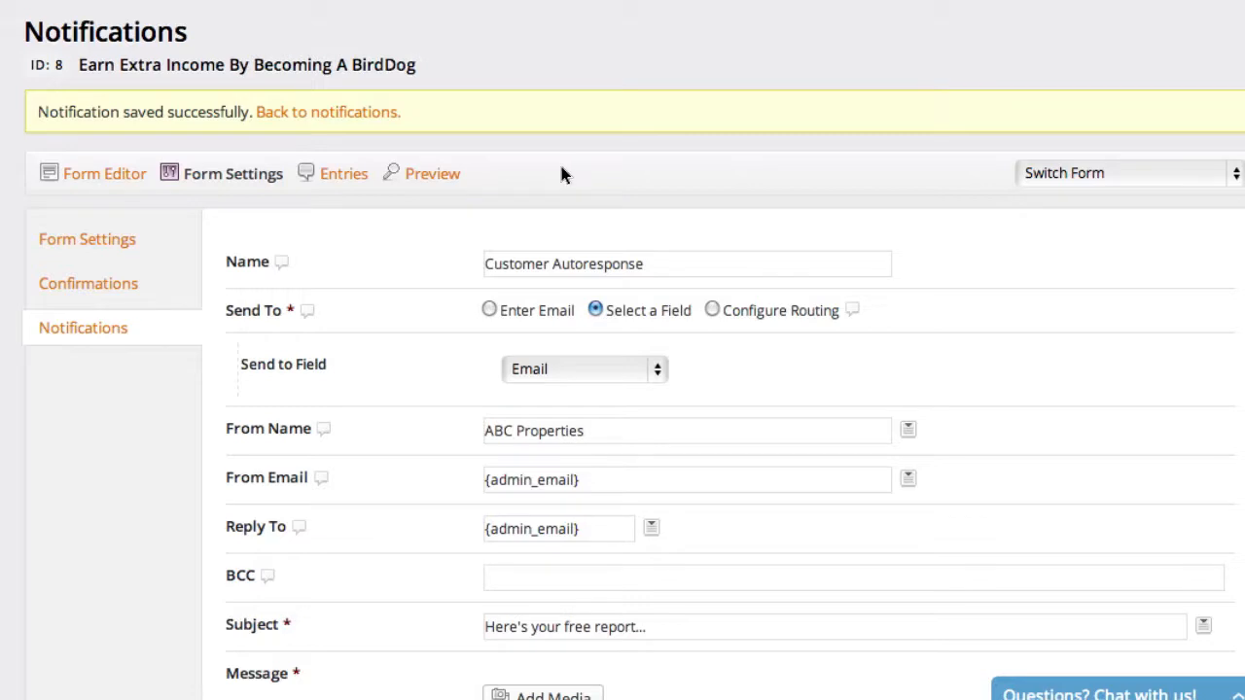
Step: Preview the BirdDog form in its own window, check its fields and close the preview
click(428, 174)
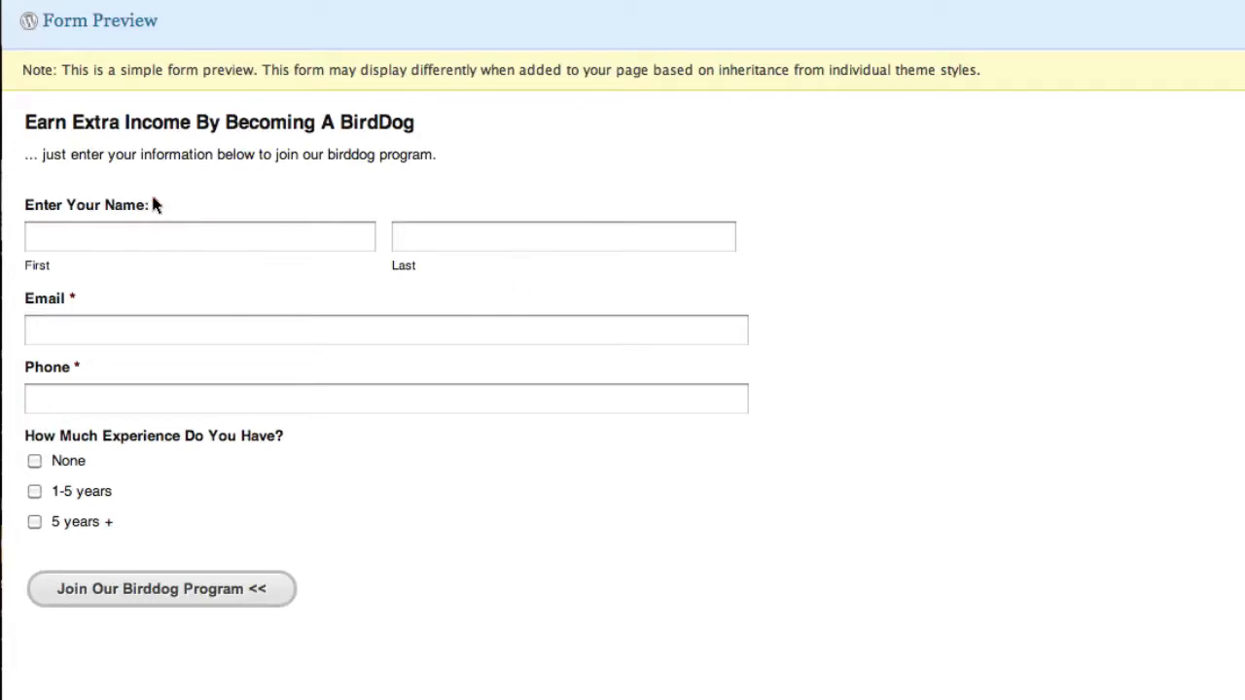
click(83, 236)
key(super+w)
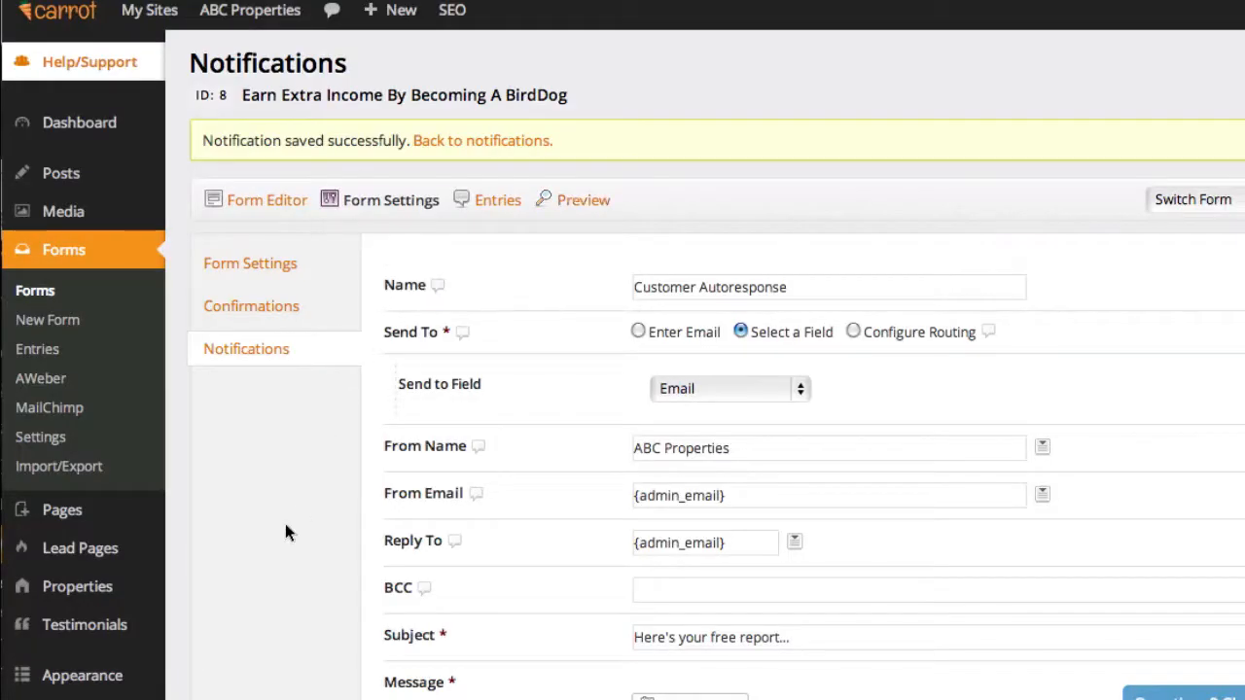
Step: Open the Contact Us page for editing from the site's list of pages
scroll(285, 523, down, 2)
mouse_move(87, 394)
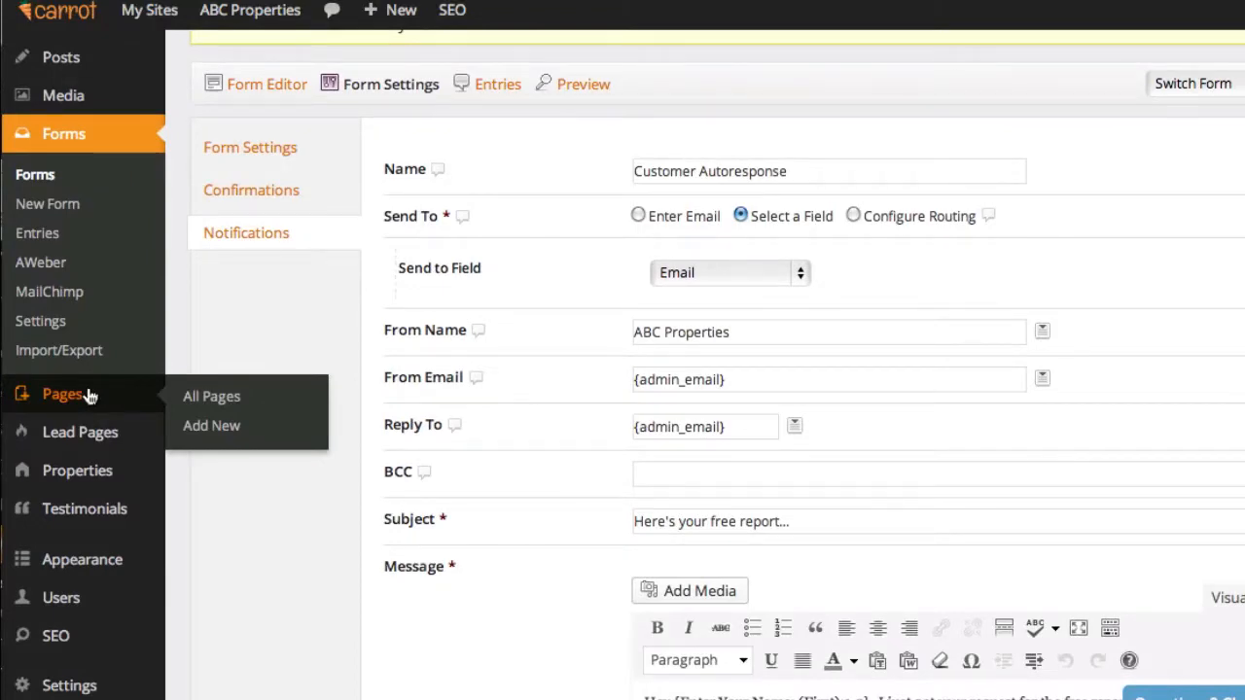
click(87, 394)
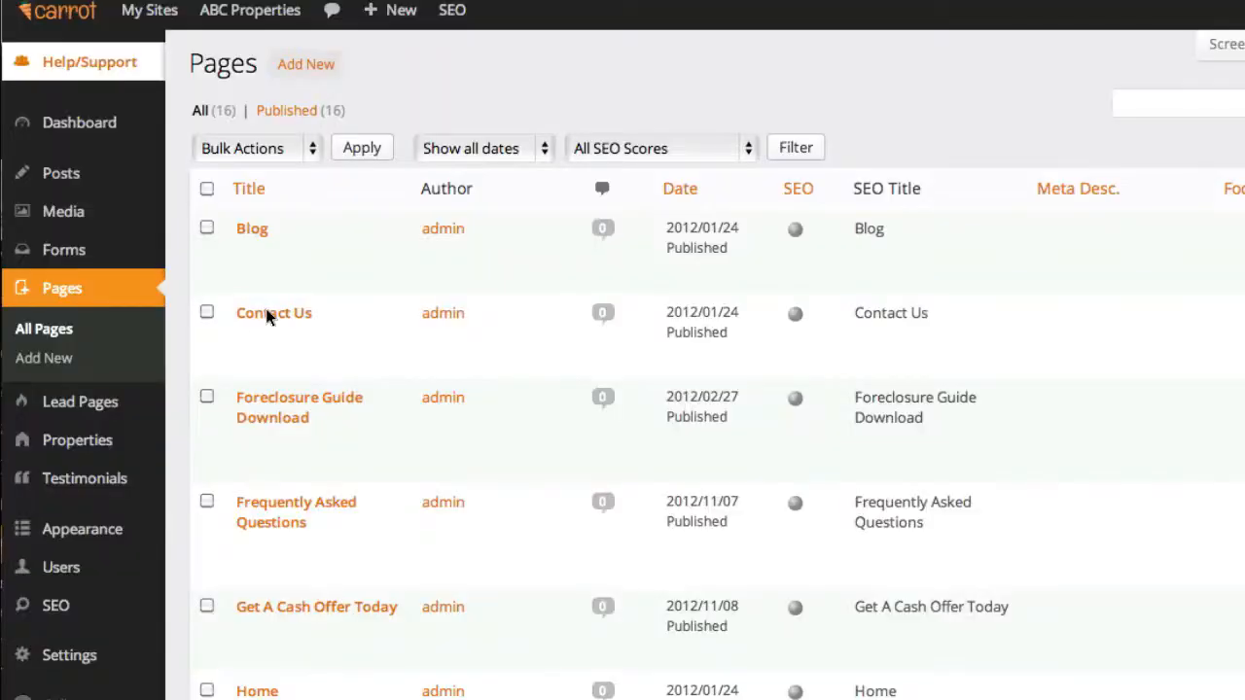
mouse_move(341, 335)
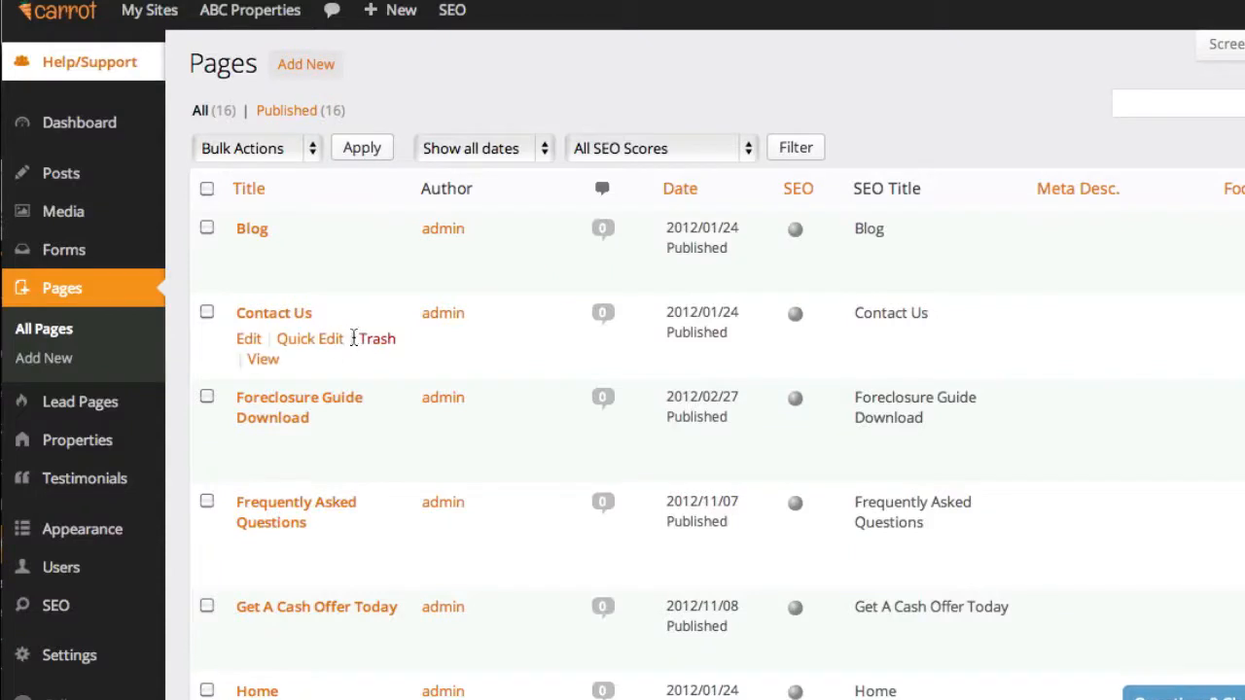
click(269, 315)
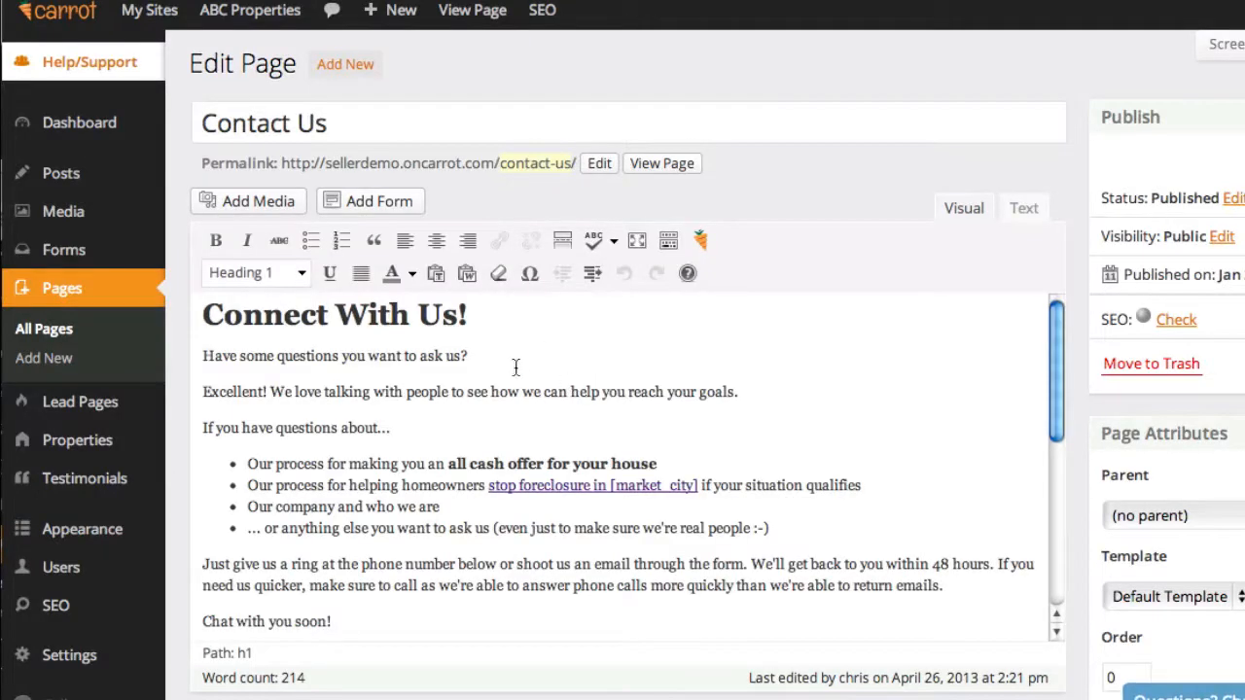
Step: Insert the "Earn Extra Income By Becoming A BirdDog" form on a new line below "Have some questions you want to ask us?", with title and description displayed
click(496, 356)
key(Return)
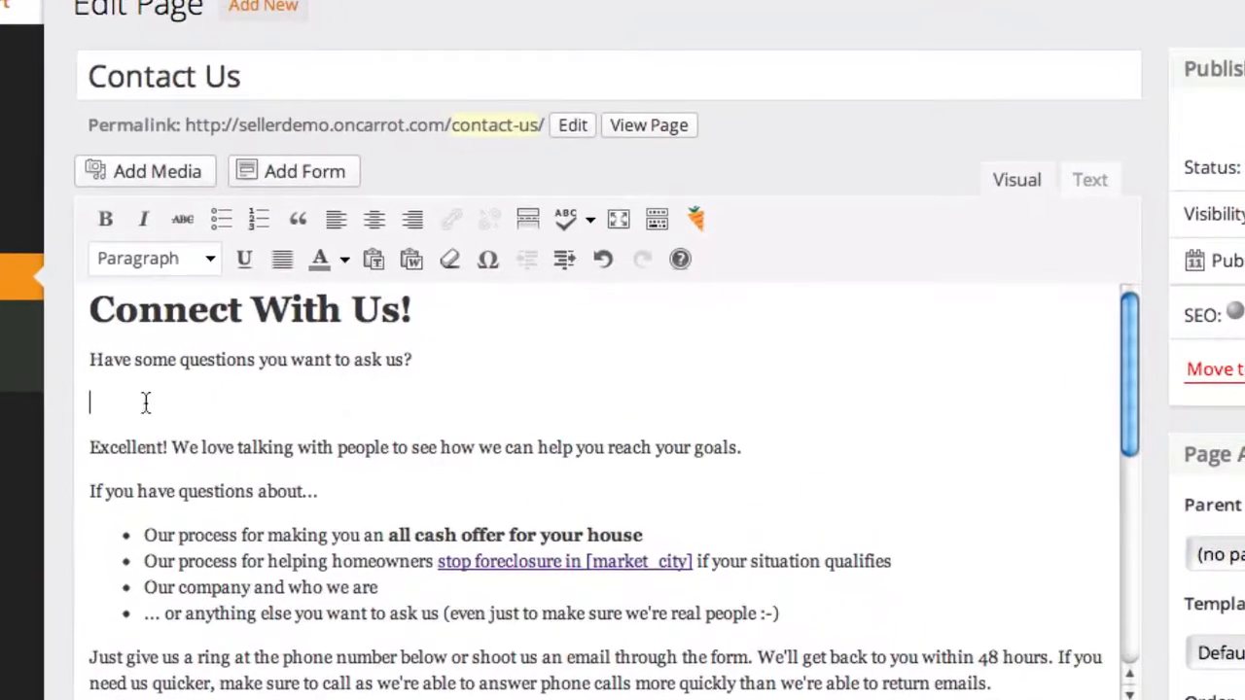
click(93, 360)
click(95, 409)
click(283, 182)
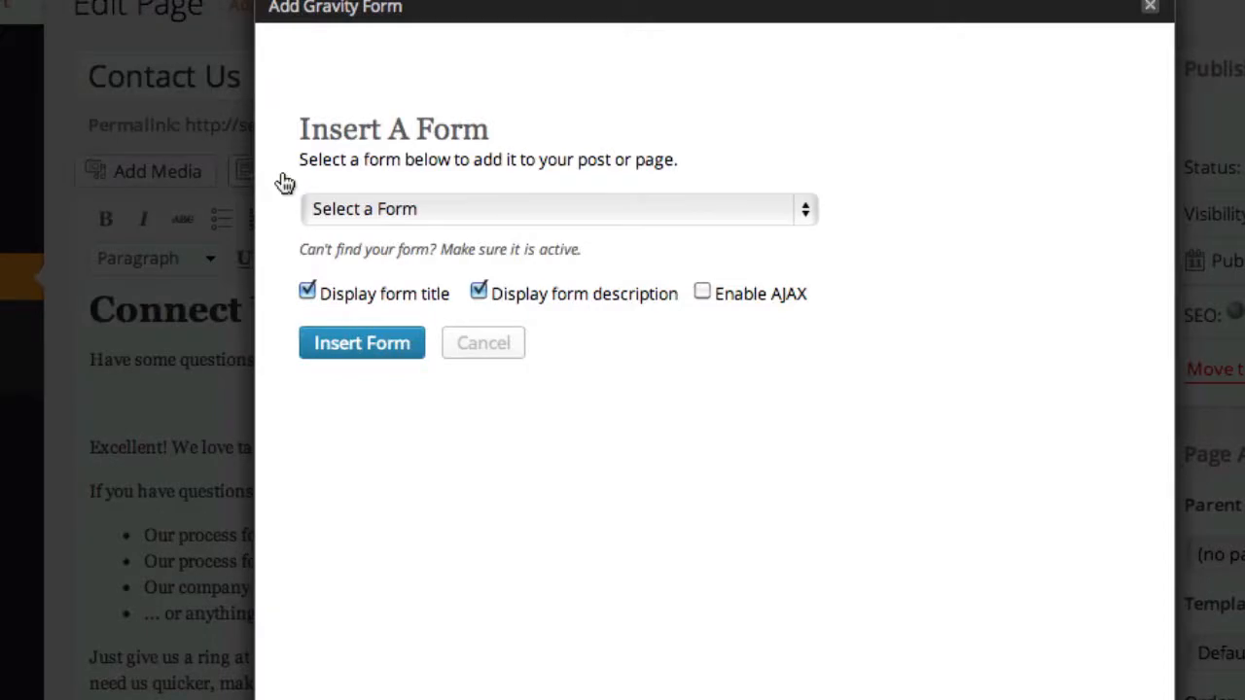
click(525, 210)
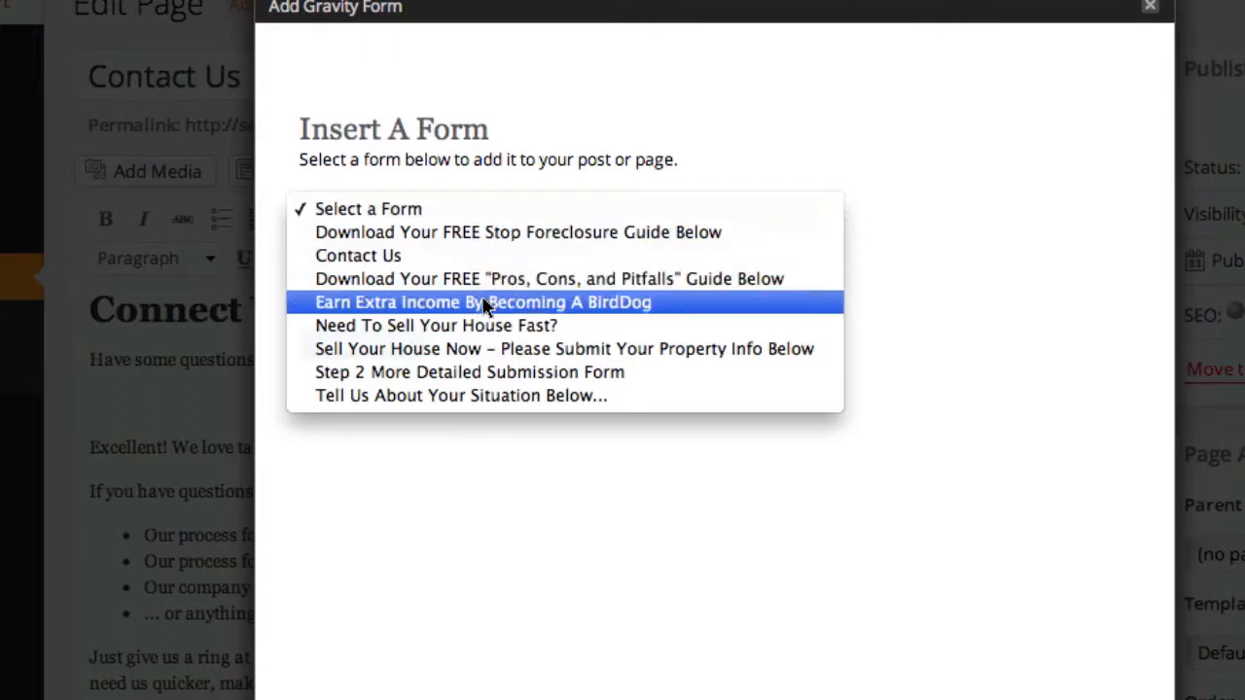
key(Escape)
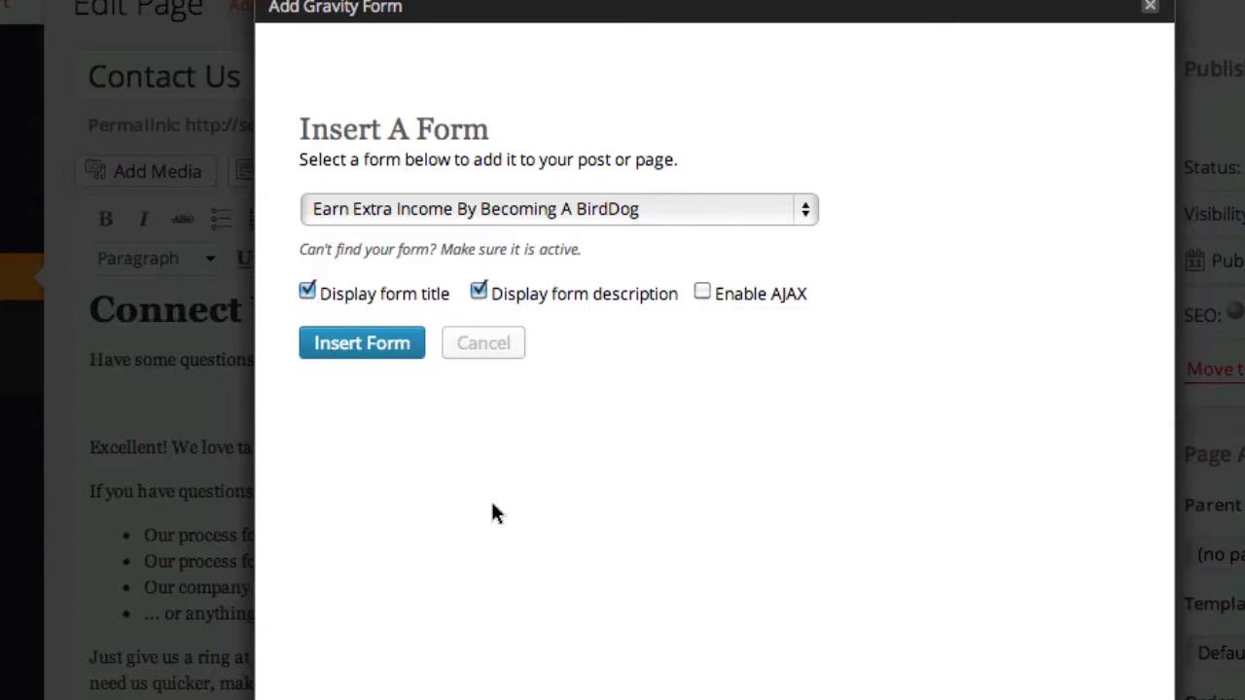
click(370, 344)
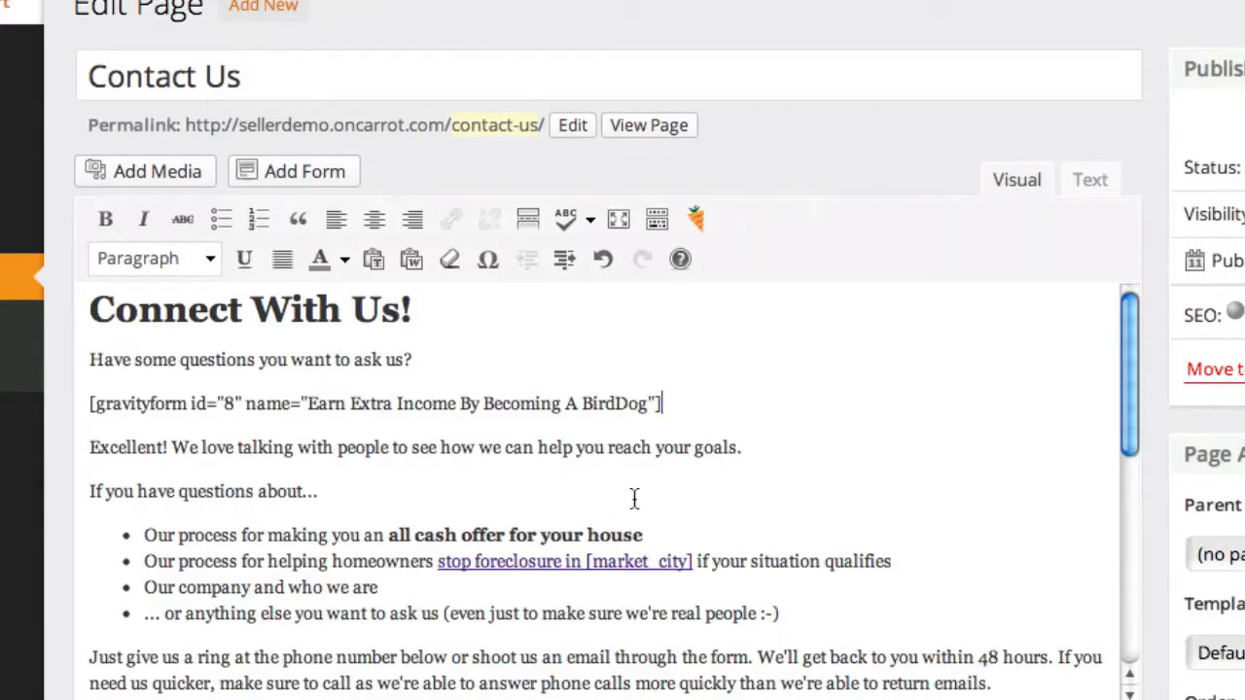
Step: Check the inserted gravityform shortcode and update the Contact Us page
drag(679, 406, 80, 413)
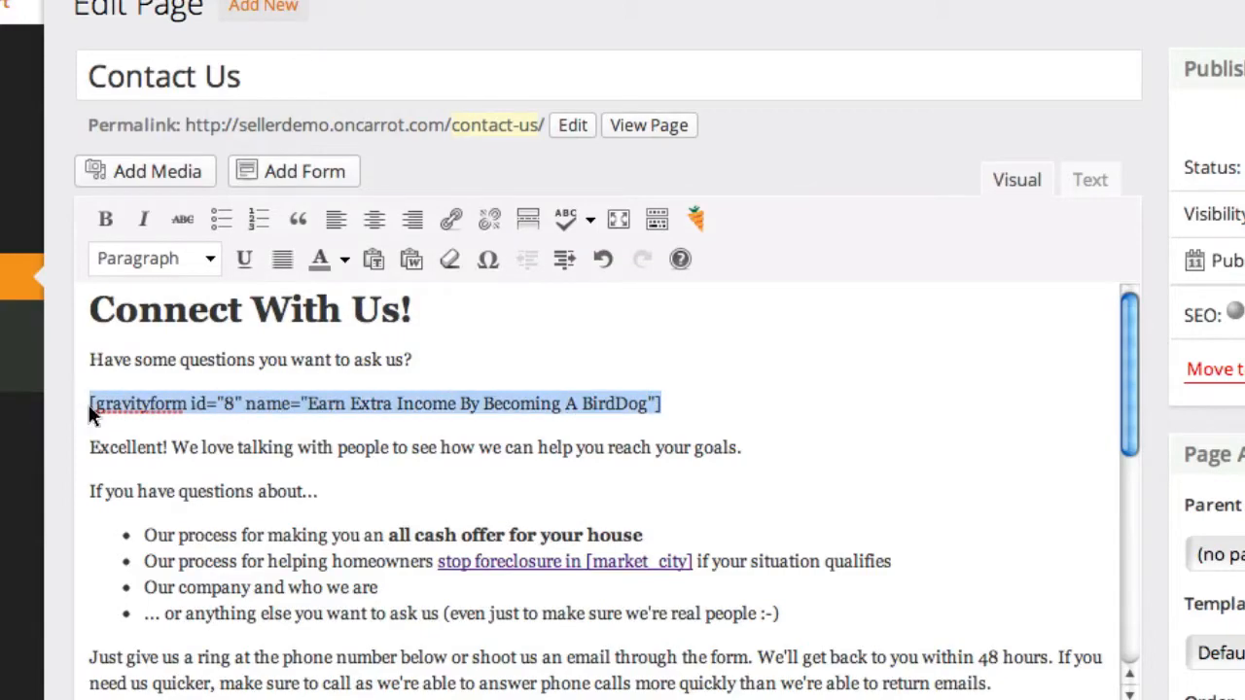
click(387, 409)
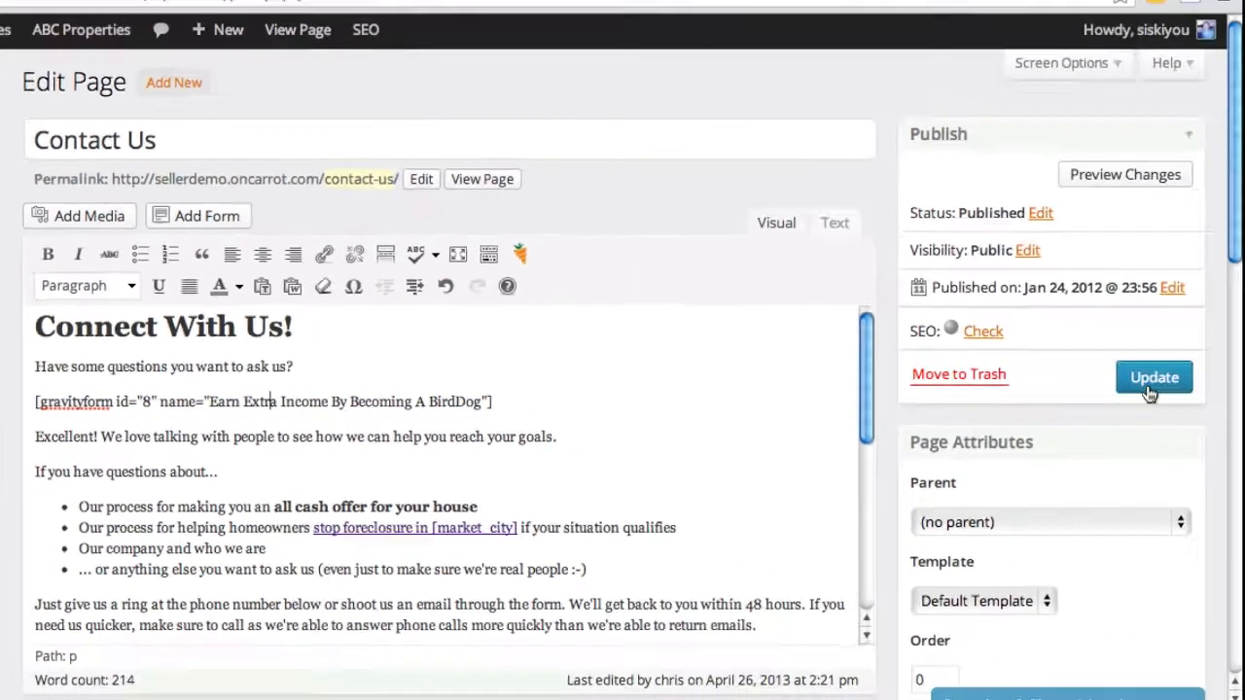
click(1143, 378)
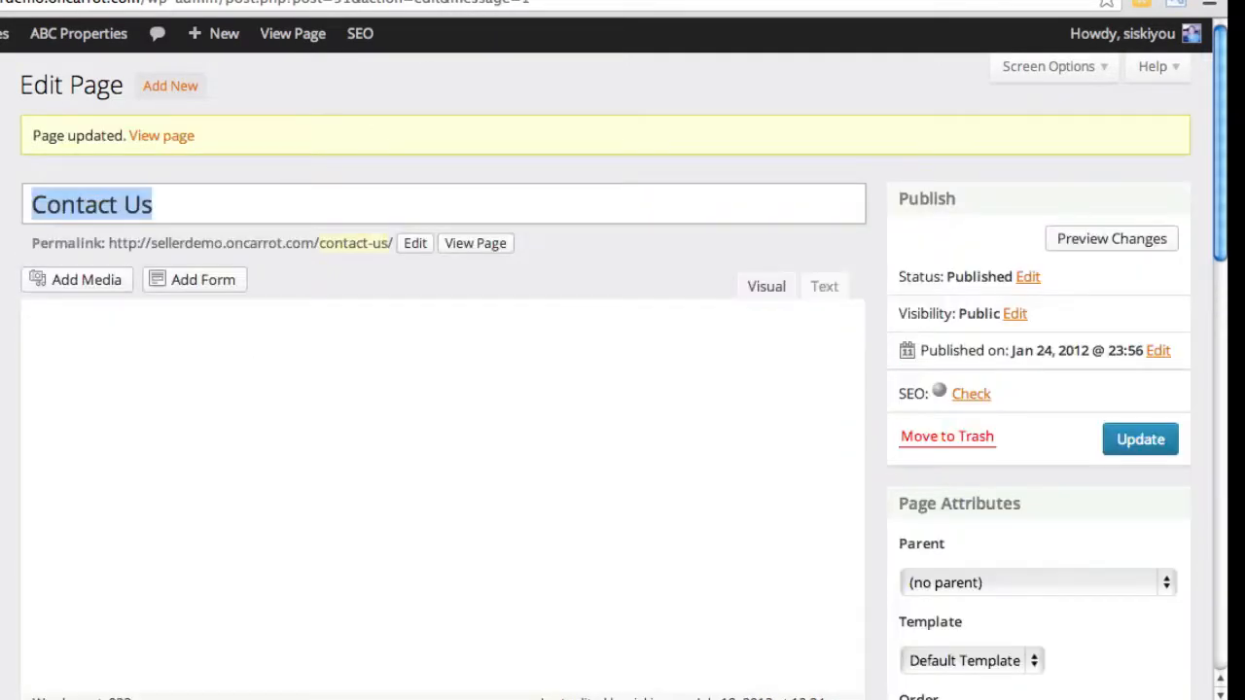
Step: View the live Contact Us page and examine the BirdDog form's title and its name, email and phone fields
click(475, 242)
scroll(631, 316, down, 3)
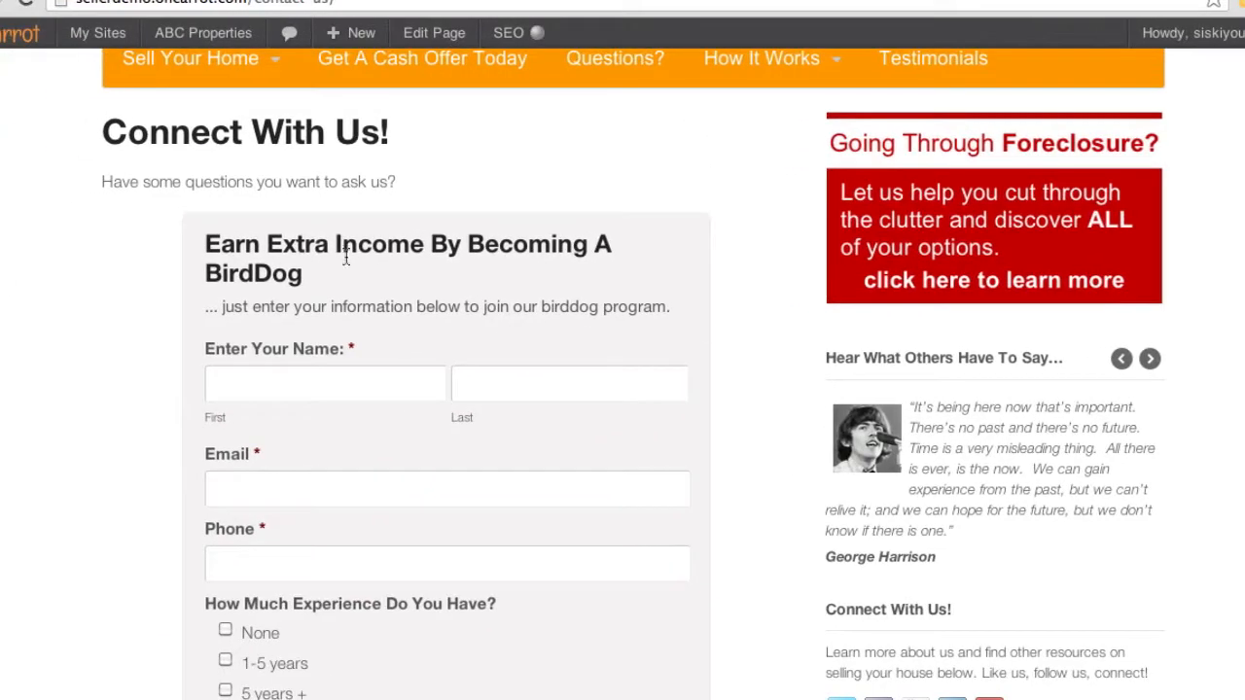
drag(247, 247, 265, 274)
triple_click(251, 249)
click(250, 249)
scroll(323, 309, down, 2)
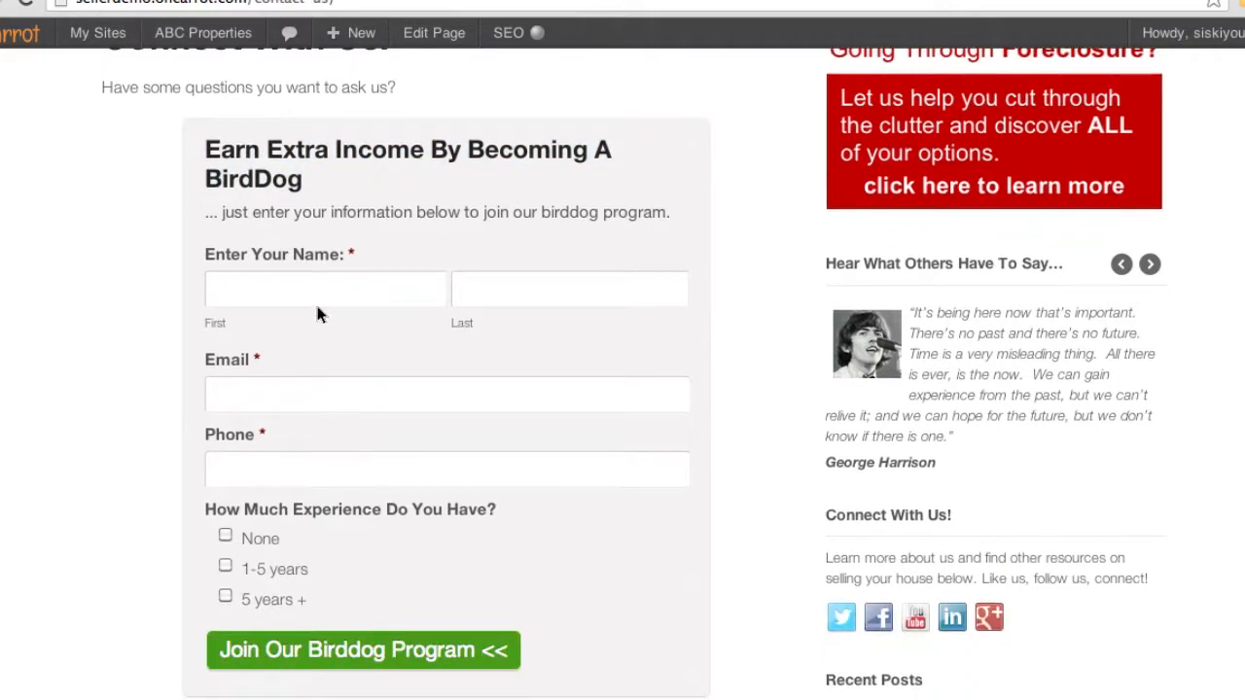
click(315, 300)
click(301, 394)
click(302, 467)
scroll(287, 457, down, 4)
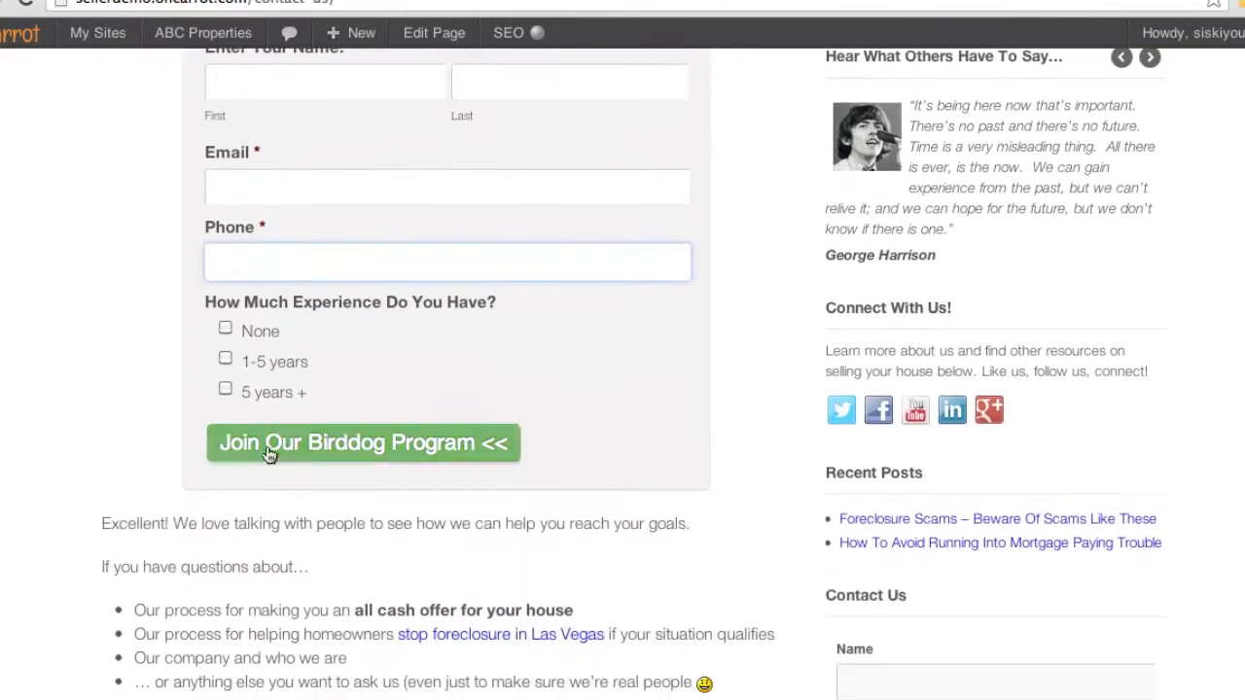
Step: Fill in the BirdDog form with 1-5 years of experience, "test" as first and last name, a test email and phone number, and submit it
click(224, 328)
click(225, 358)
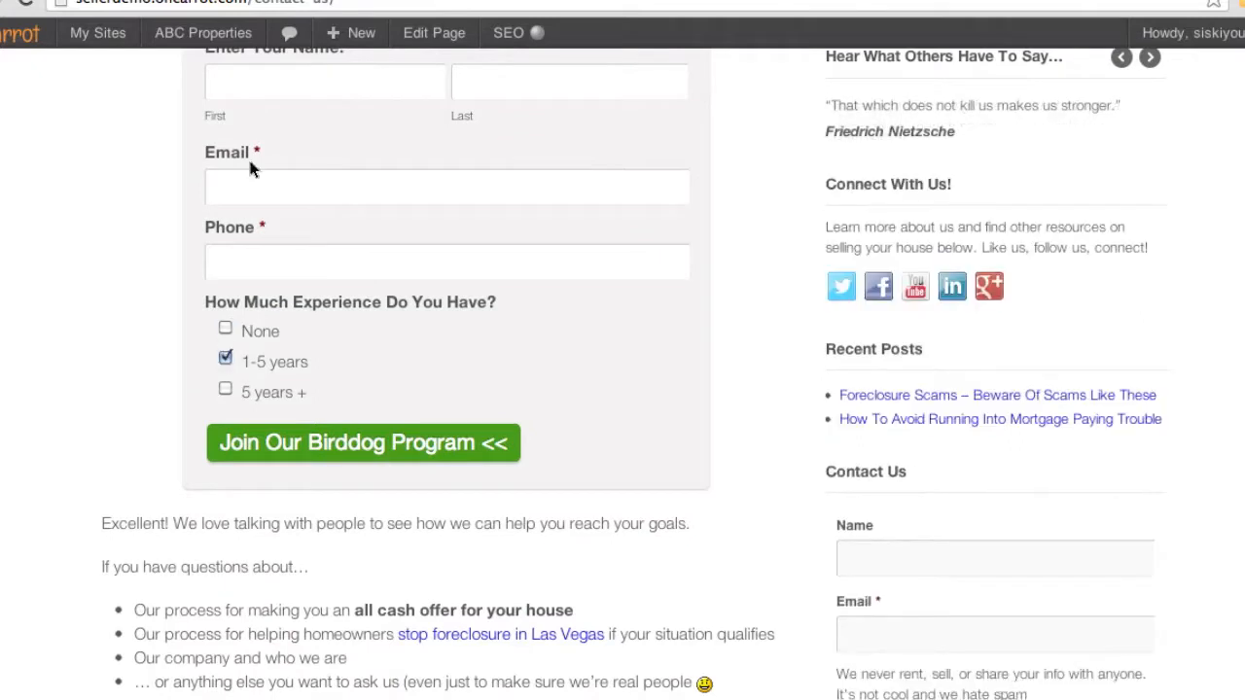
scroll(250, 166, up, 2)
scroll(250, 165, up, 1)
click(271, 197)
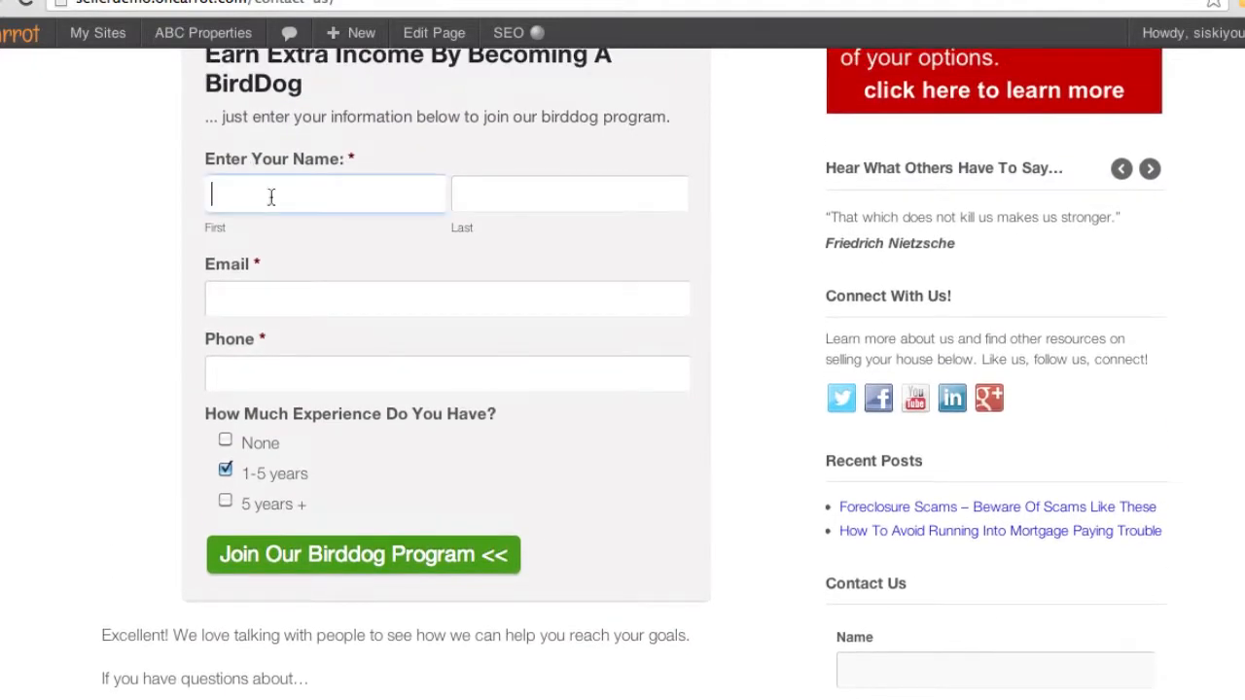
text(test)
text(tes)
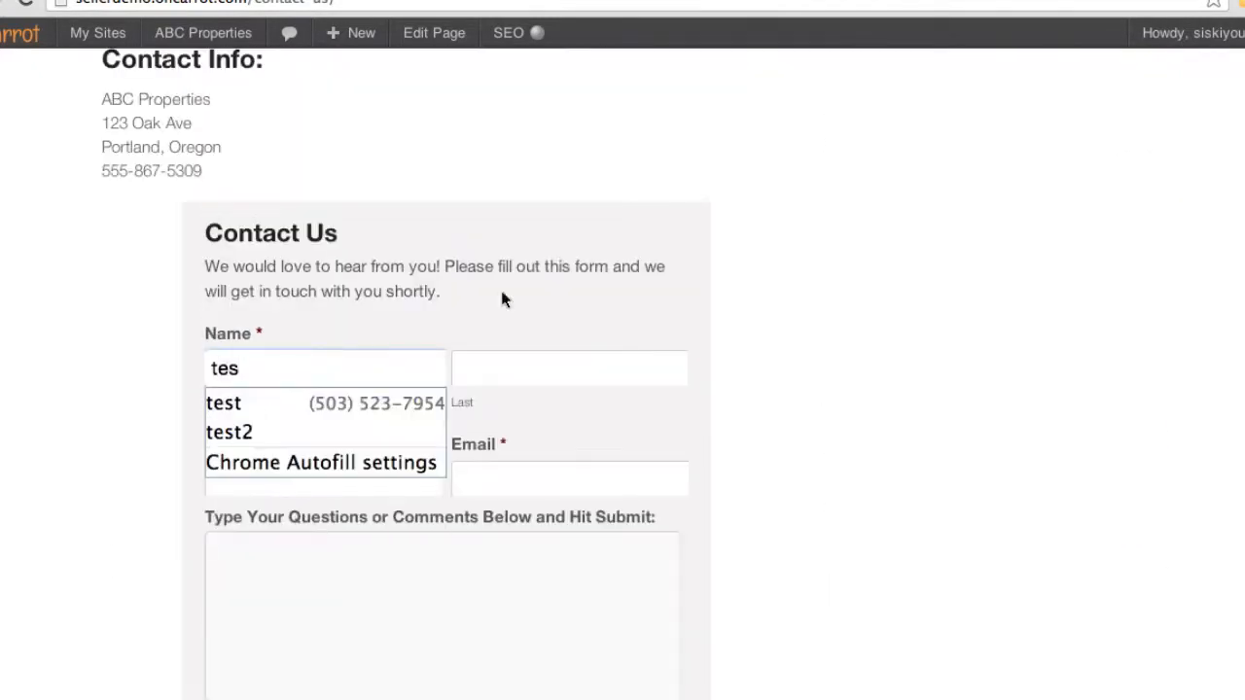
click(572, 362)
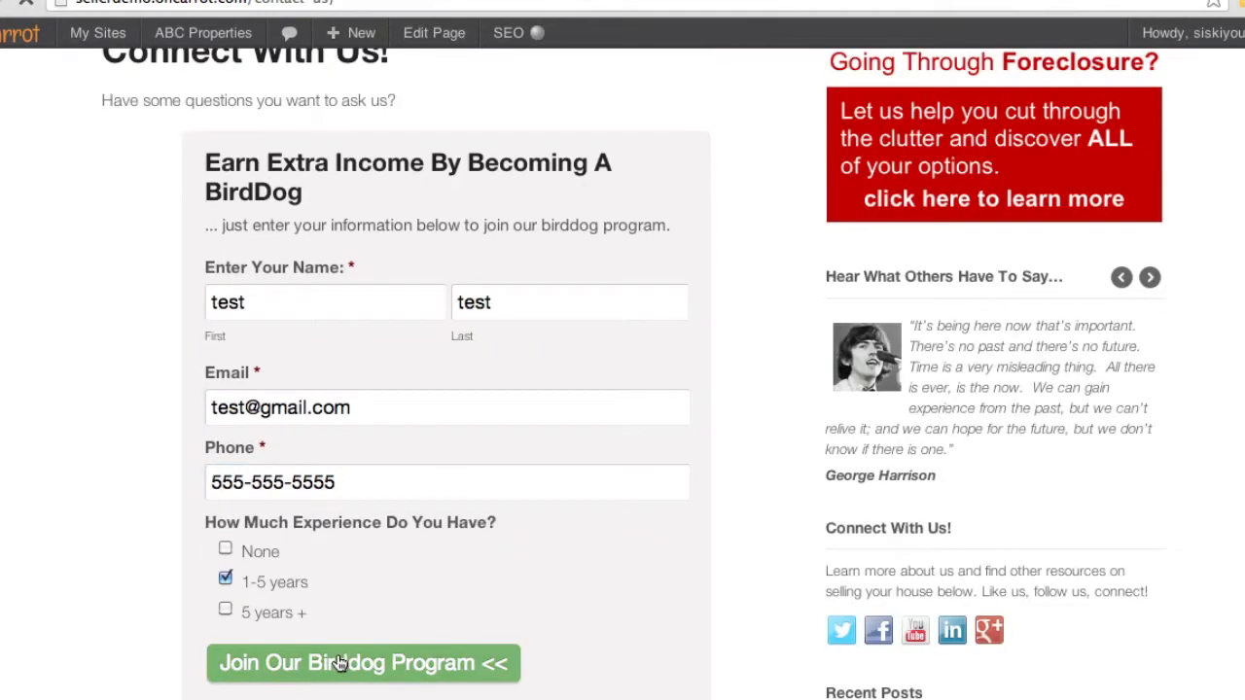
click(339, 662)
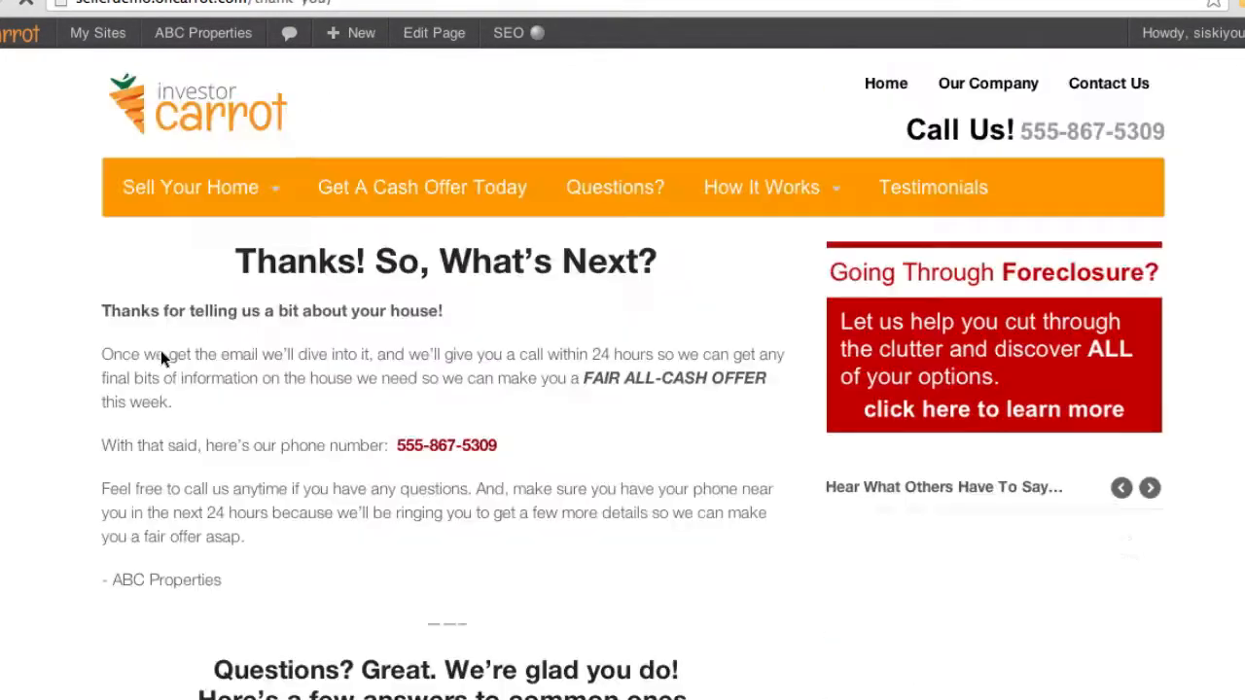
Step: Look over the thank-you page from its "Thanks! So, What's Next?" heading down to the footer
drag(237, 261, 642, 263)
click(642, 262)
scroll(642, 360, down, 10)
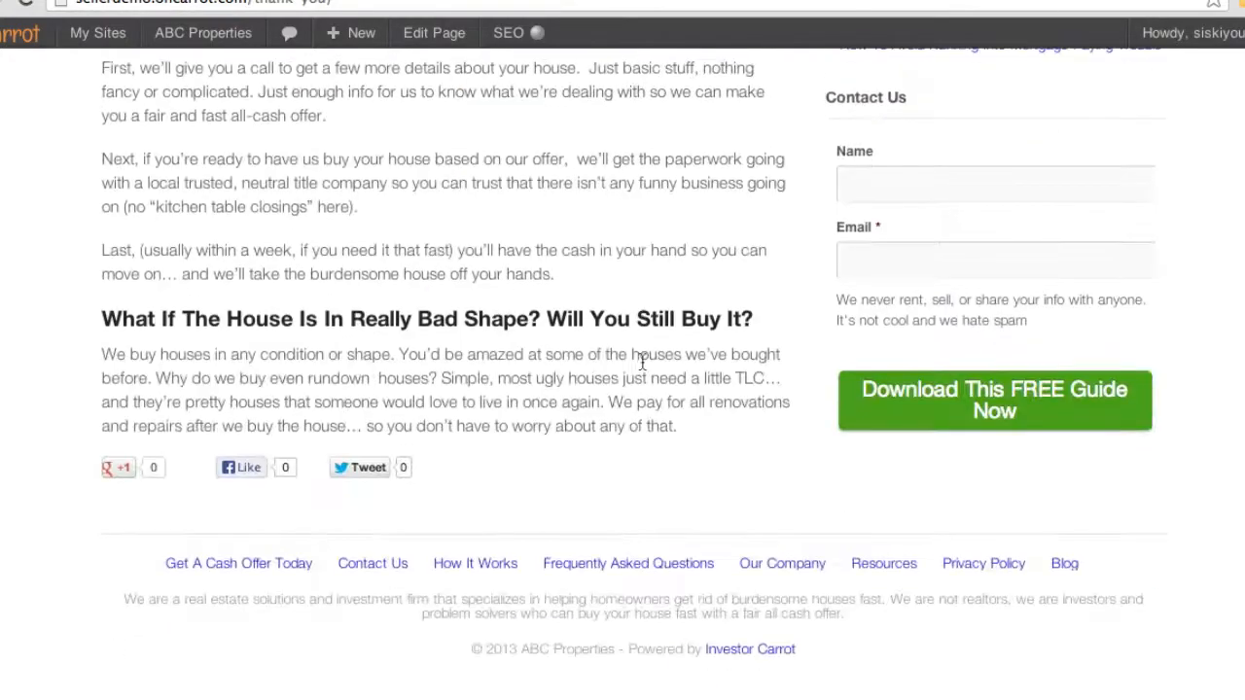
key(Home)
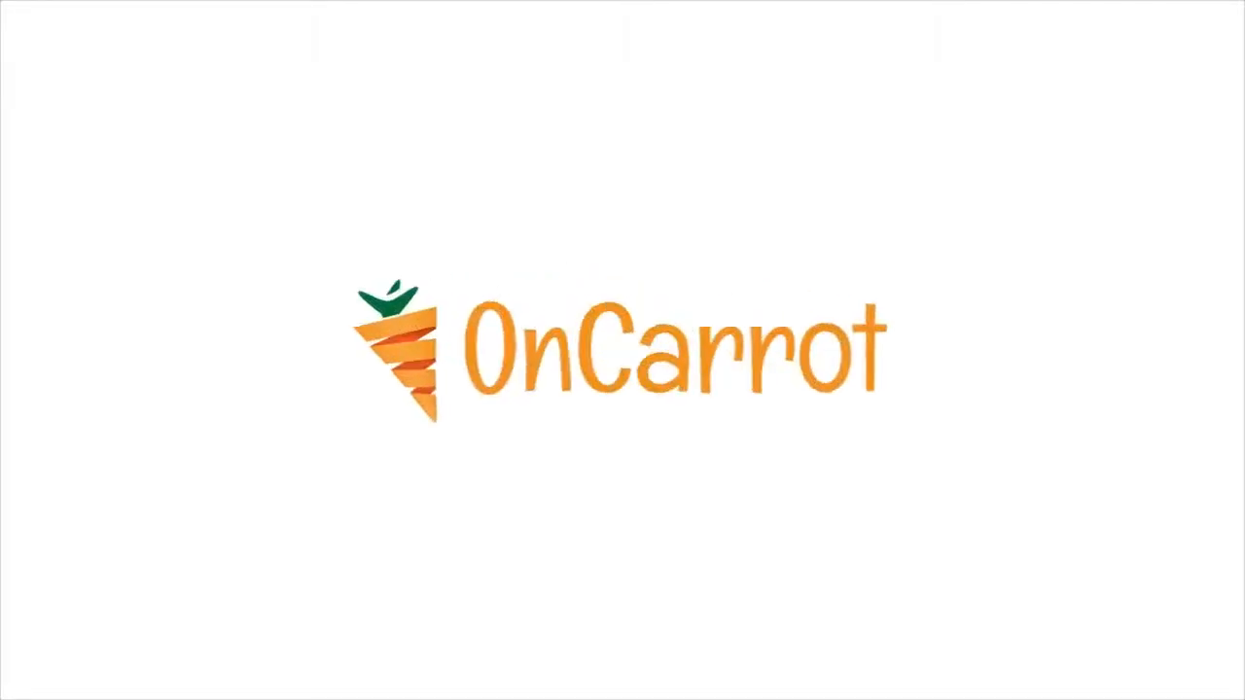